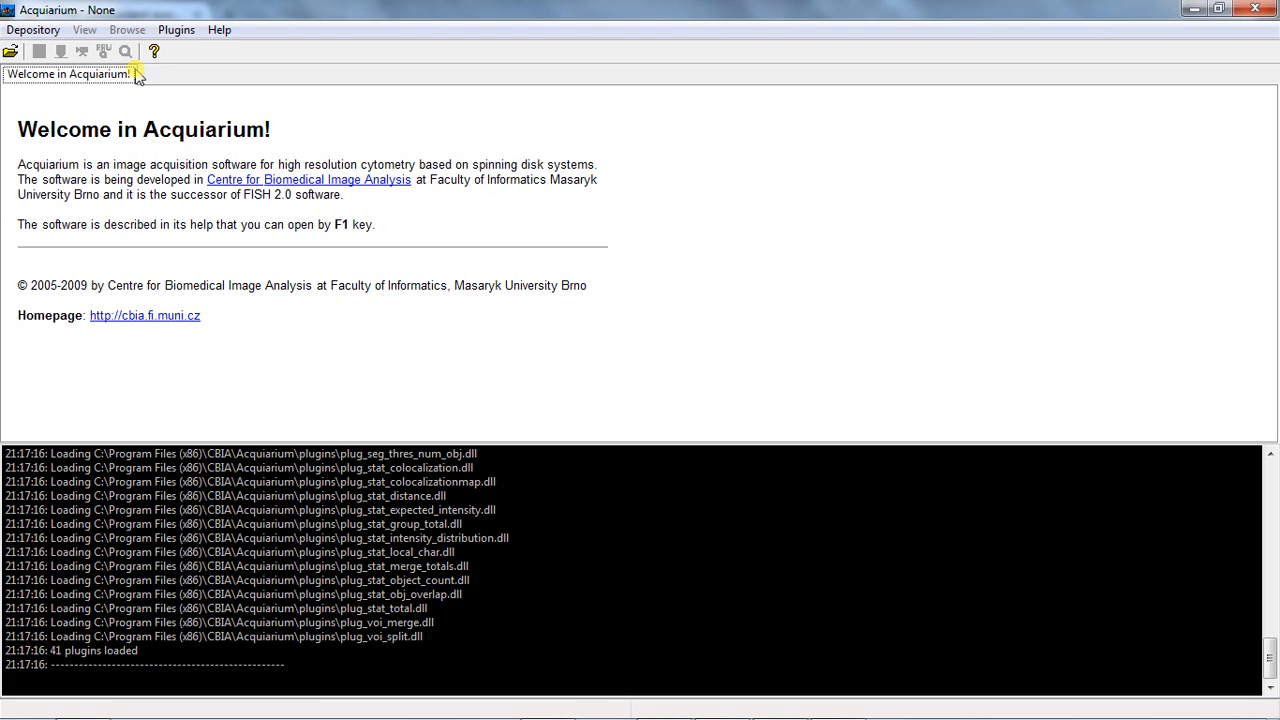
Open the depository in the desktop folder 00_HP1 and bring up its VOI Browser
{"action": "left_click", "coordinate": [33, 34]}
{"action": "left_click", "coordinate": [42, 50]}
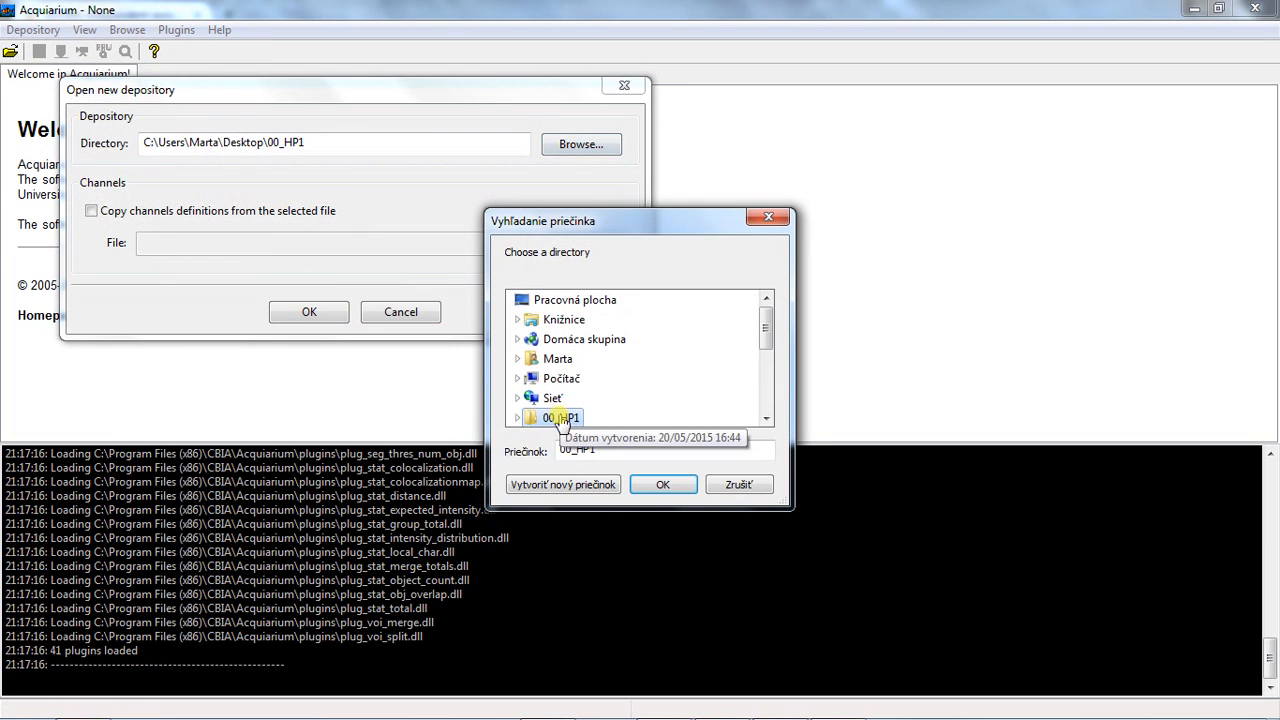
{"action": "left_click", "coordinate": [560, 421]}
{"action": "left_click", "coordinate": [755, 420]}
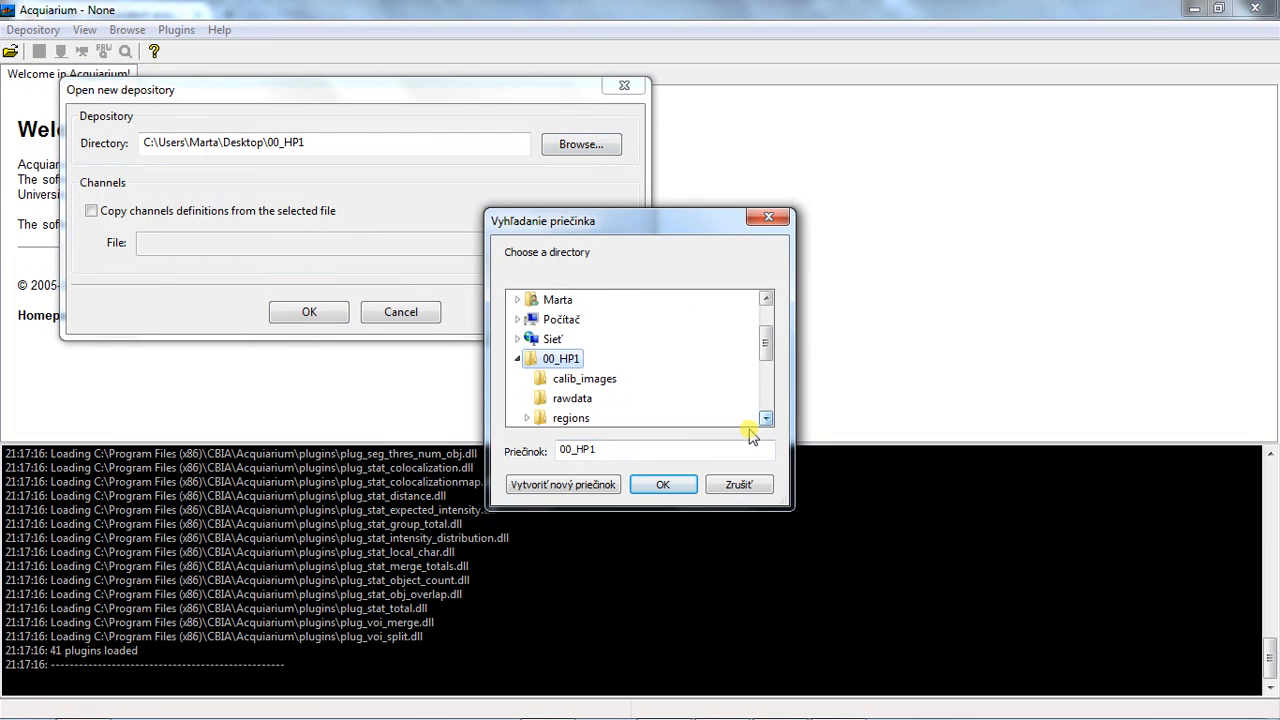
{"action": "left_click", "coordinate": [664, 485]}
{"action": "left_click", "coordinate": [308, 313]}
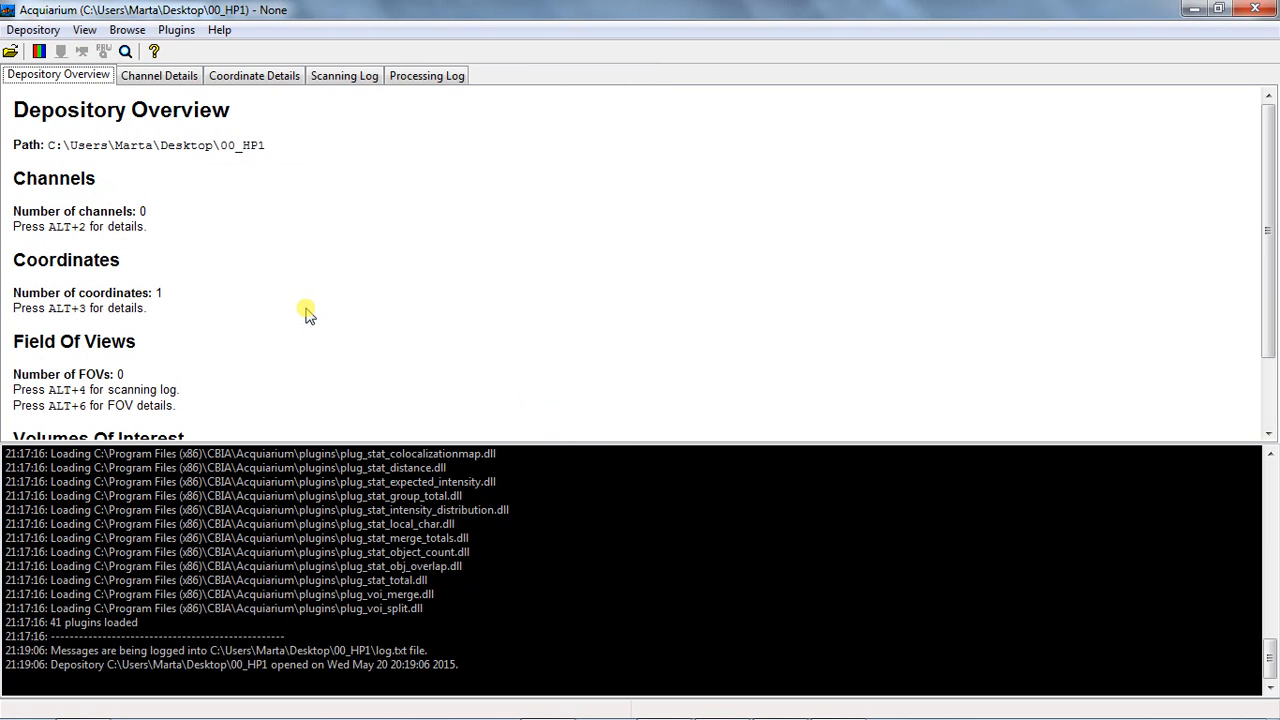
{"action": "left_click", "coordinate": [125, 51]}
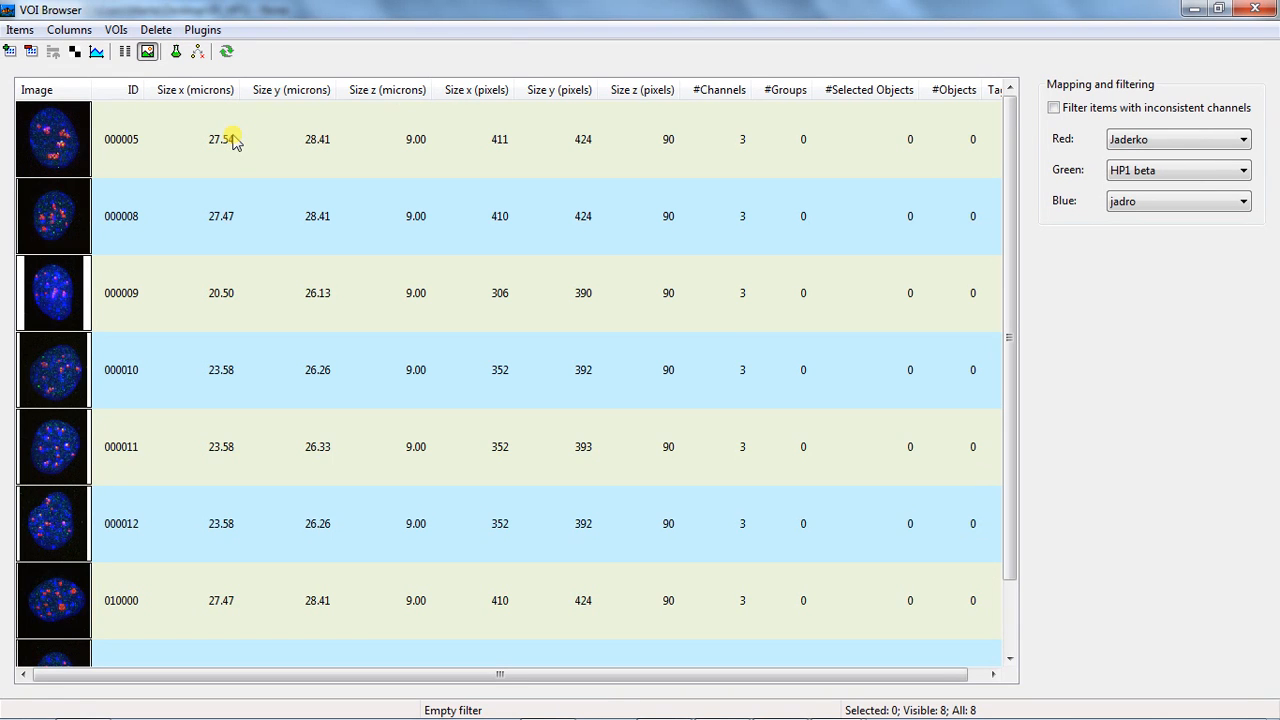
Set up Find objects by edges (gradient and Laplace) for all VOIs, using channel jadro and a new output group named Nucleus
{"action": "key", "text": "ctrl+a"}
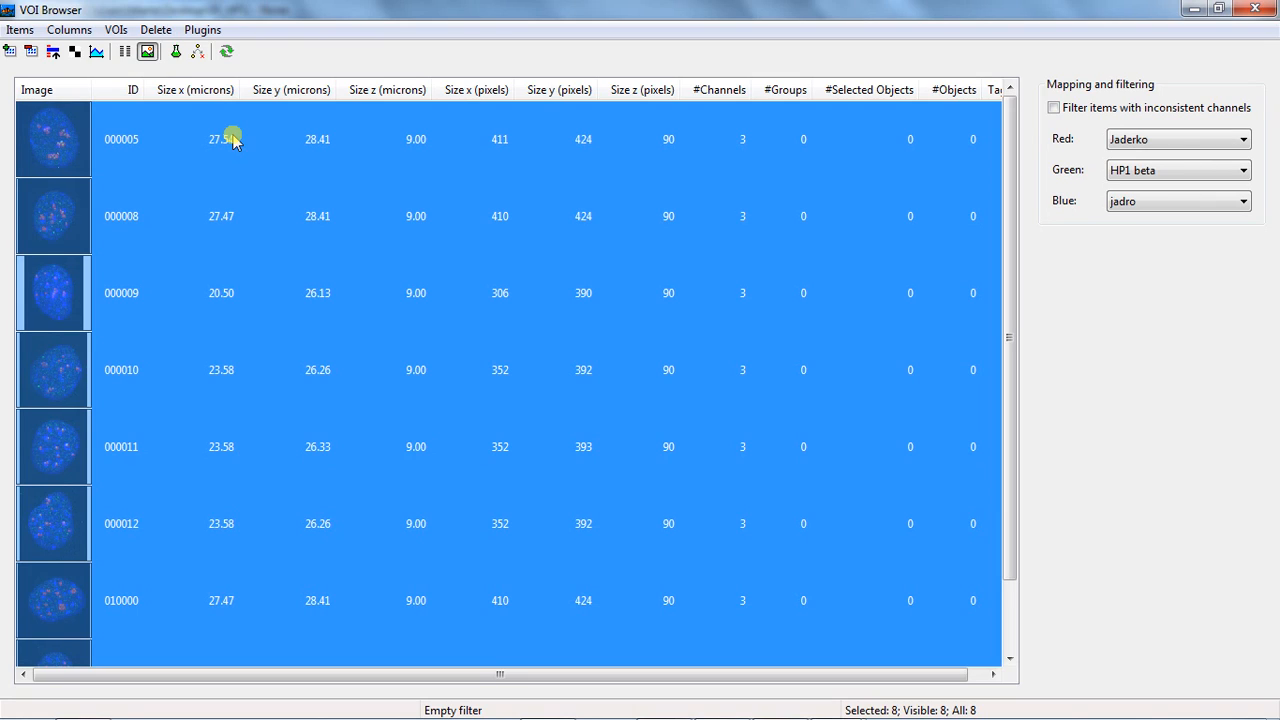
{"action": "left_click", "coordinate": [205, 29]}
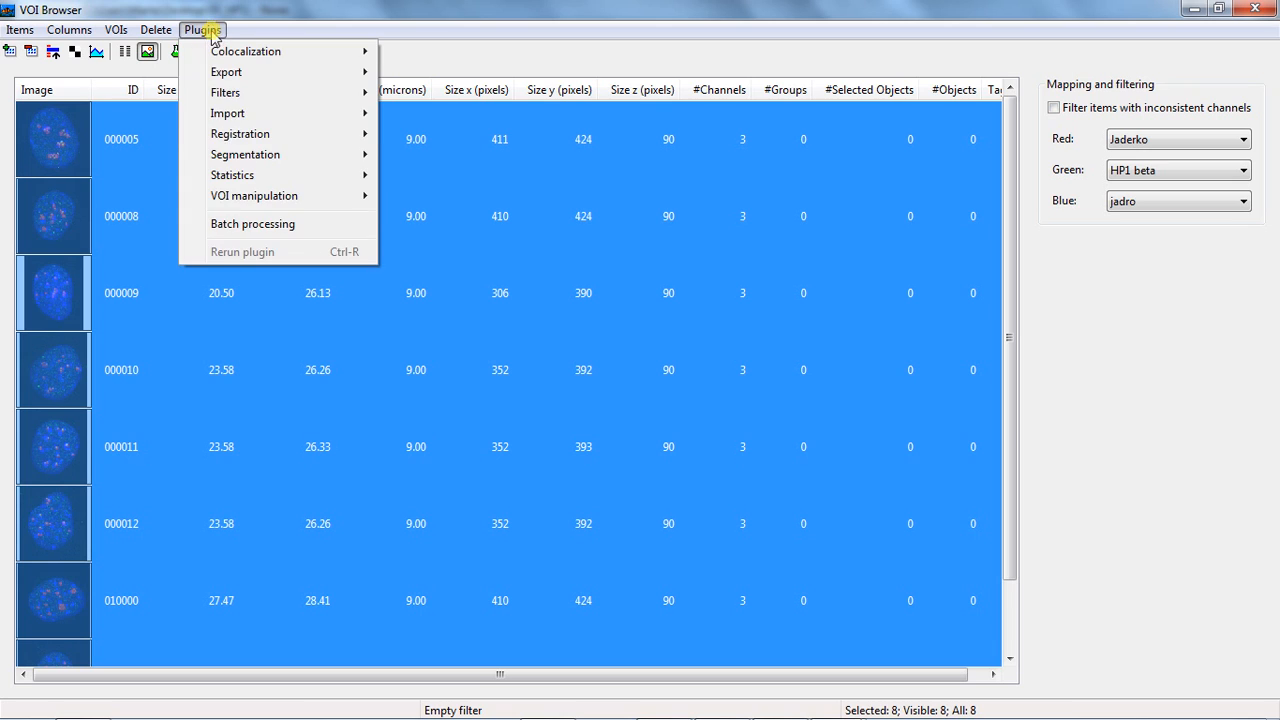
{"action": "mouse_move", "coordinate": [240, 160]}
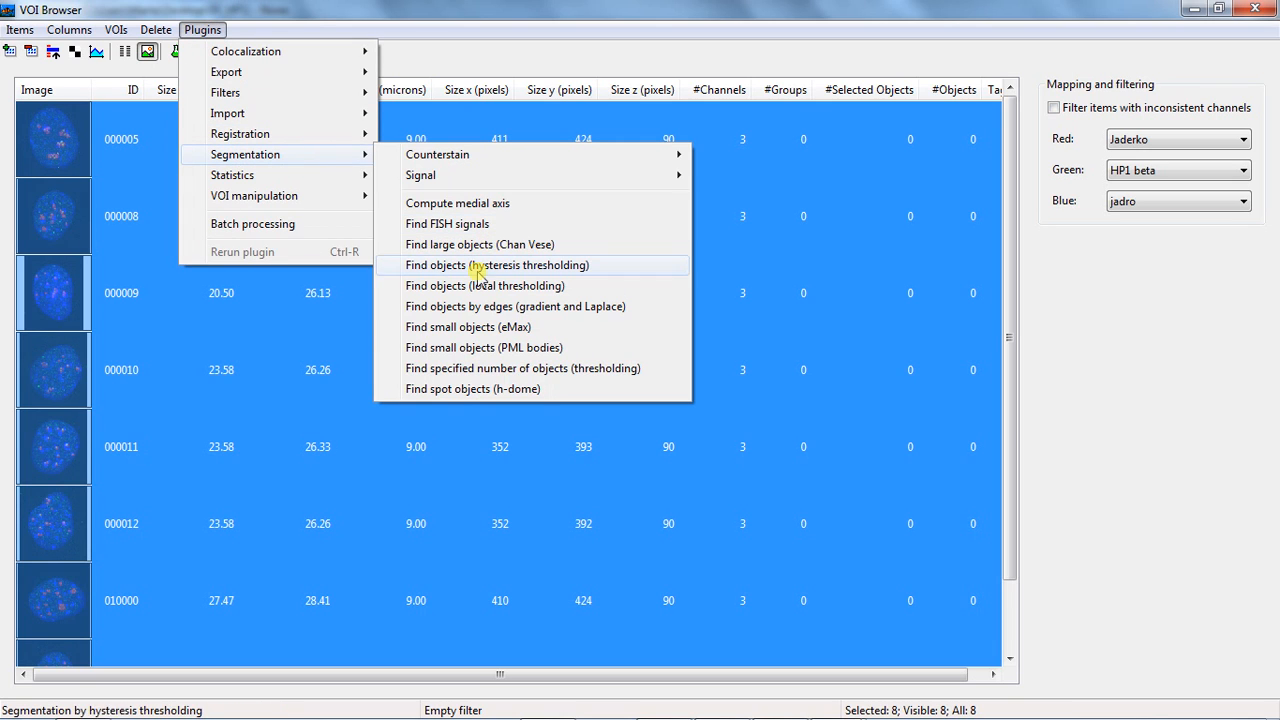
{"action": "left_click", "coordinate": [465, 308]}
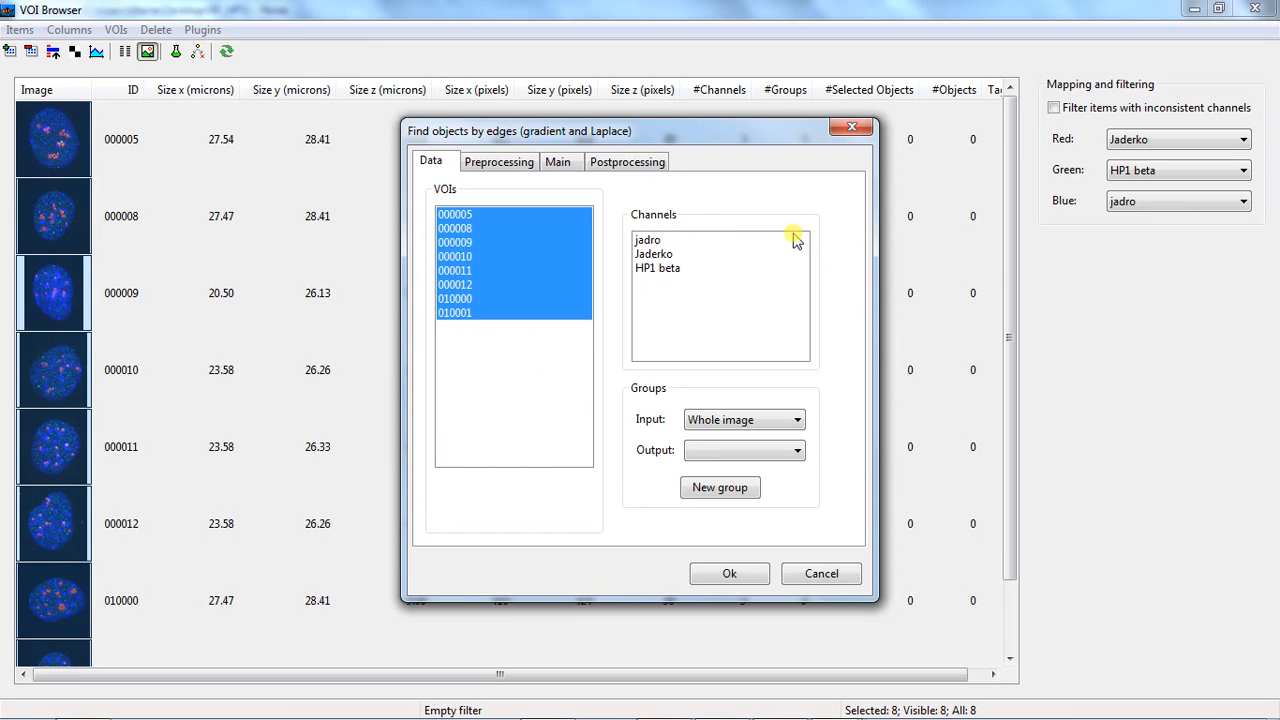
{"action": "left_click", "coordinate": [674, 243]}
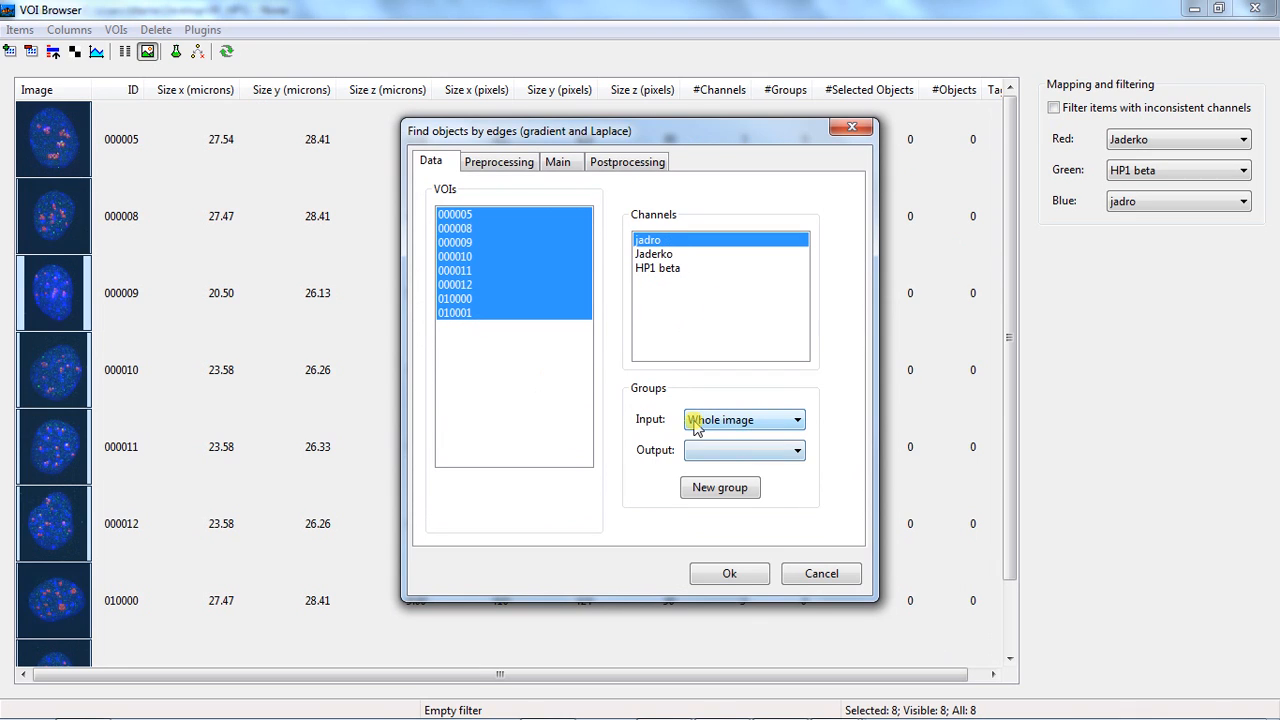
{"action": "left_click", "coordinate": [738, 490]}
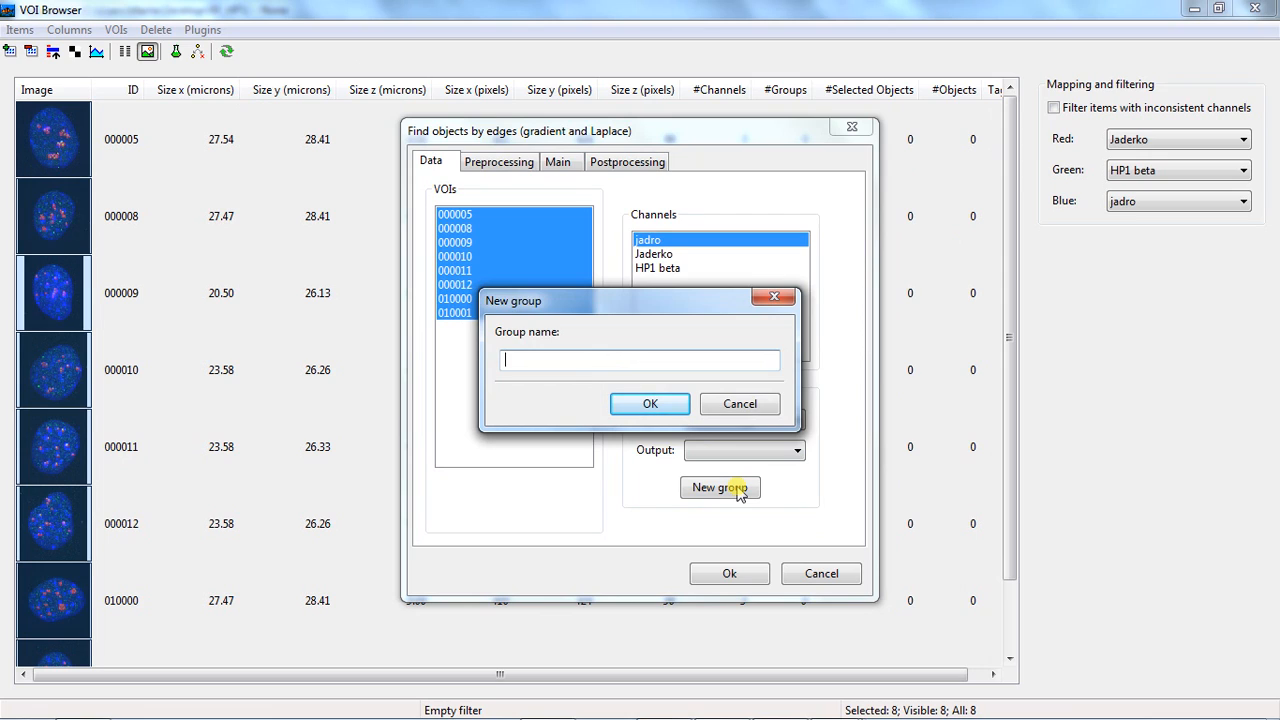
{"action": "type", "text": "Nucleus"}
{"action": "left_click", "coordinate": [667, 404]}
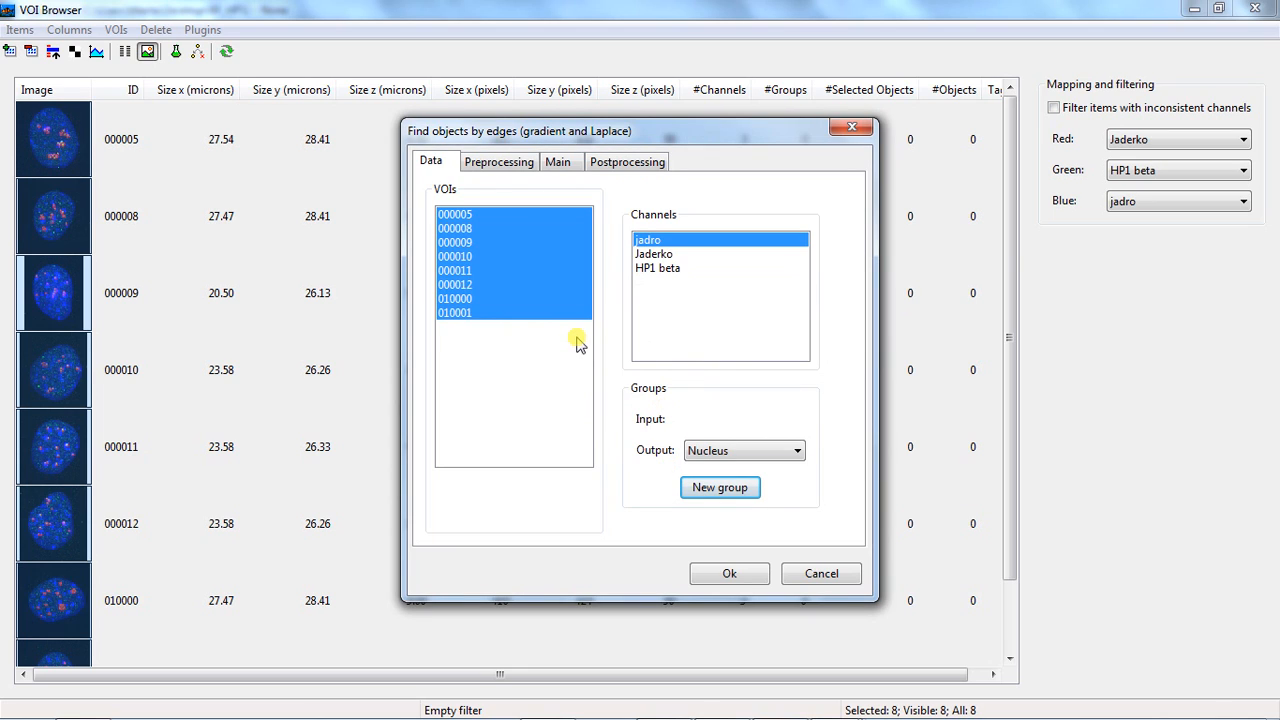
Add a Gaussian filter as the preprocessing method with sigma 2 in X and 2 in Y
{"action": "left_click", "coordinate": [511, 168]}
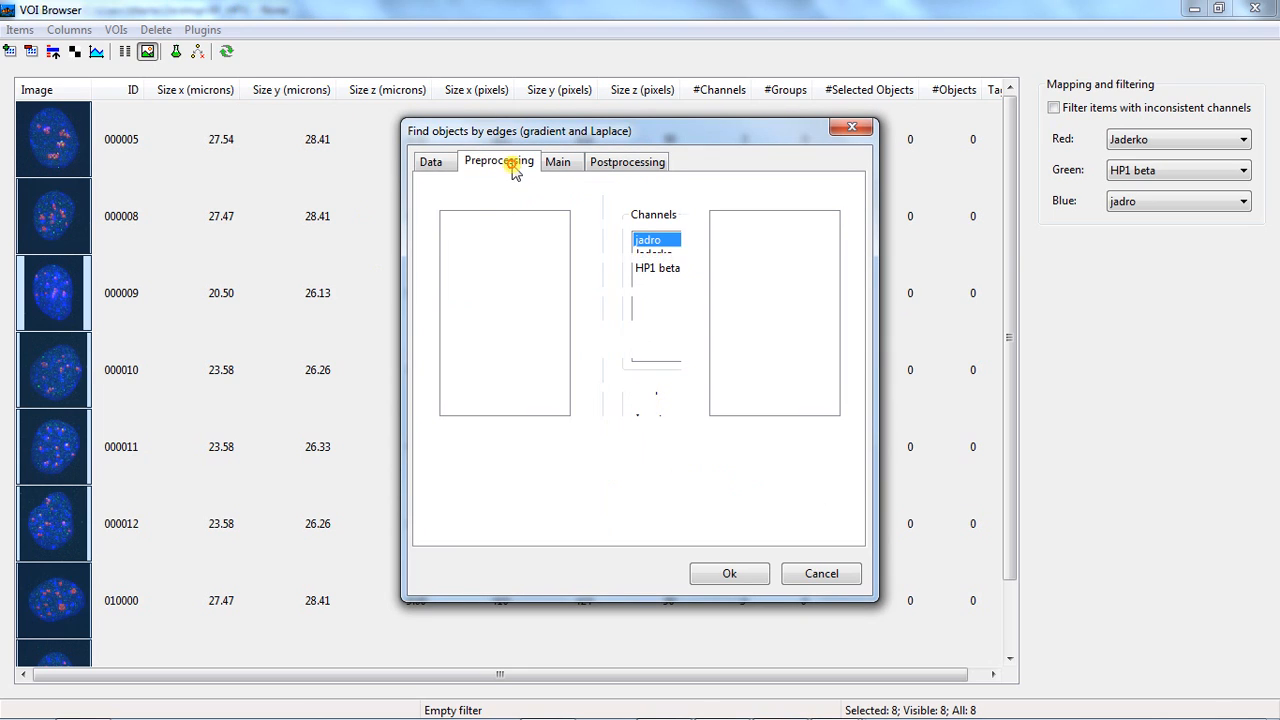
{"action": "left_click", "coordinate": [518, 219]}
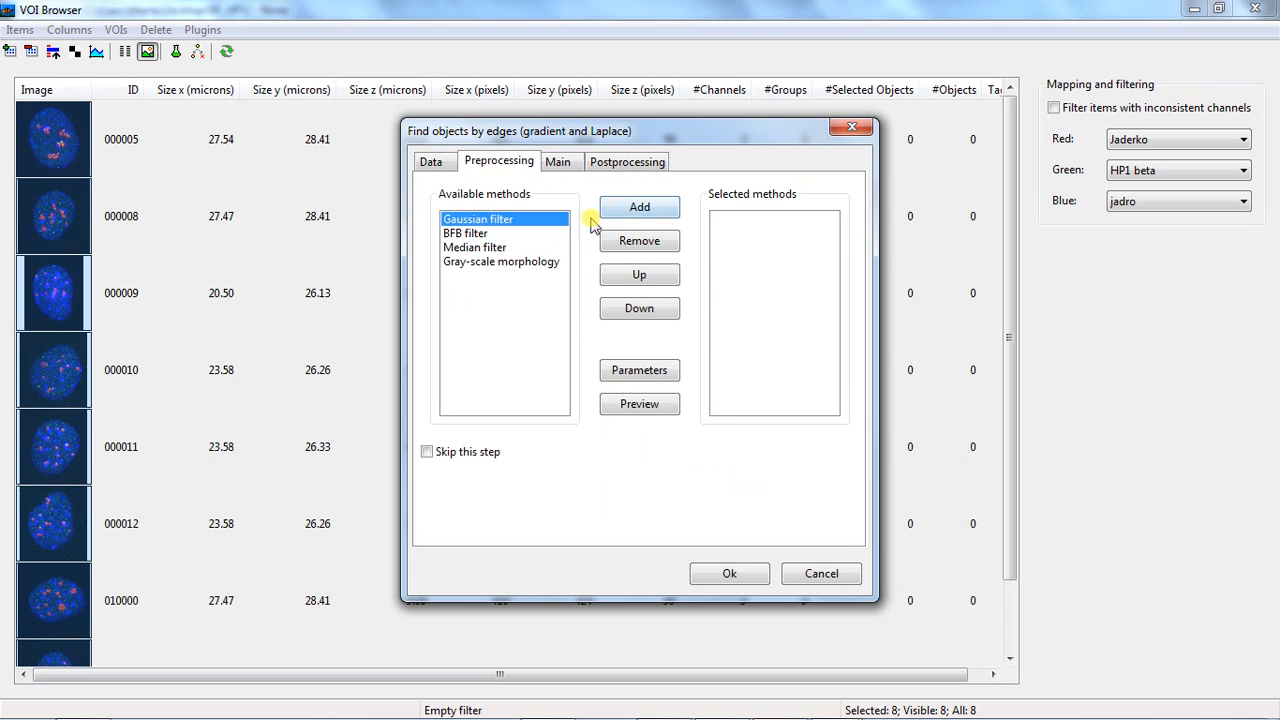
{"action": "left_click", "coordinate": [640, 208]}
{"action": "left_click", "coordinate": [748, 220]}
{"action": "left_click", "coordinate": [670, 369]}
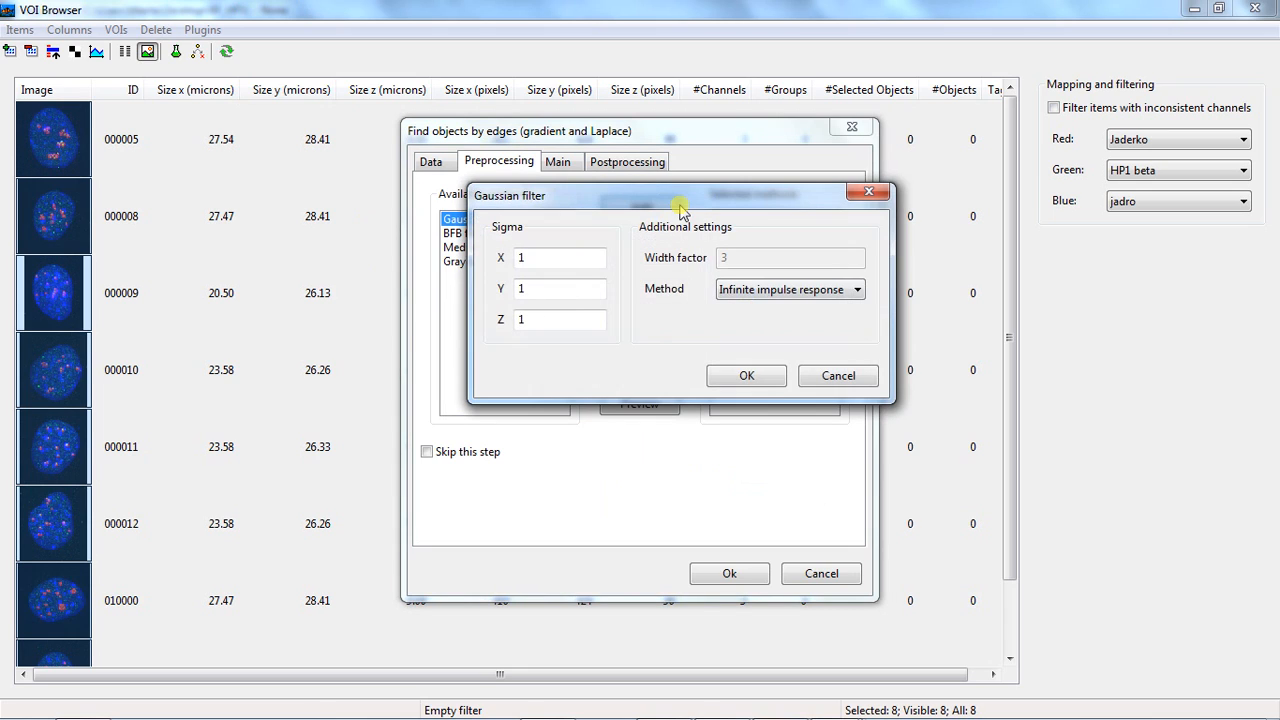
{"action": "left_click_drag", "start_coordinate": [573, 261], "coordinate": [384, 262]}
{"action": "type", "text": "2"}
{"action": "left_click_drag", "start_coordinate": [541, 288], "coordinate": [440, 295]}
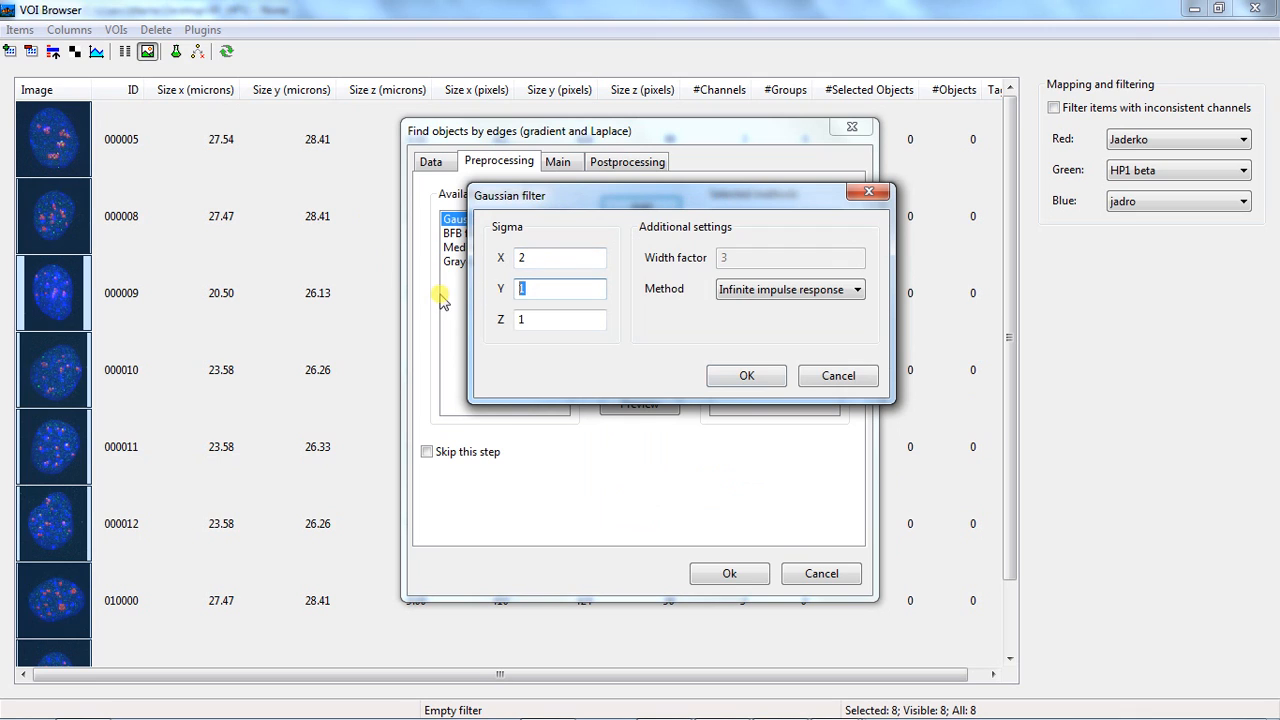
{"action": "type", "text": "2"}
{"action": "left_click", "coordinate": [748, 375]}
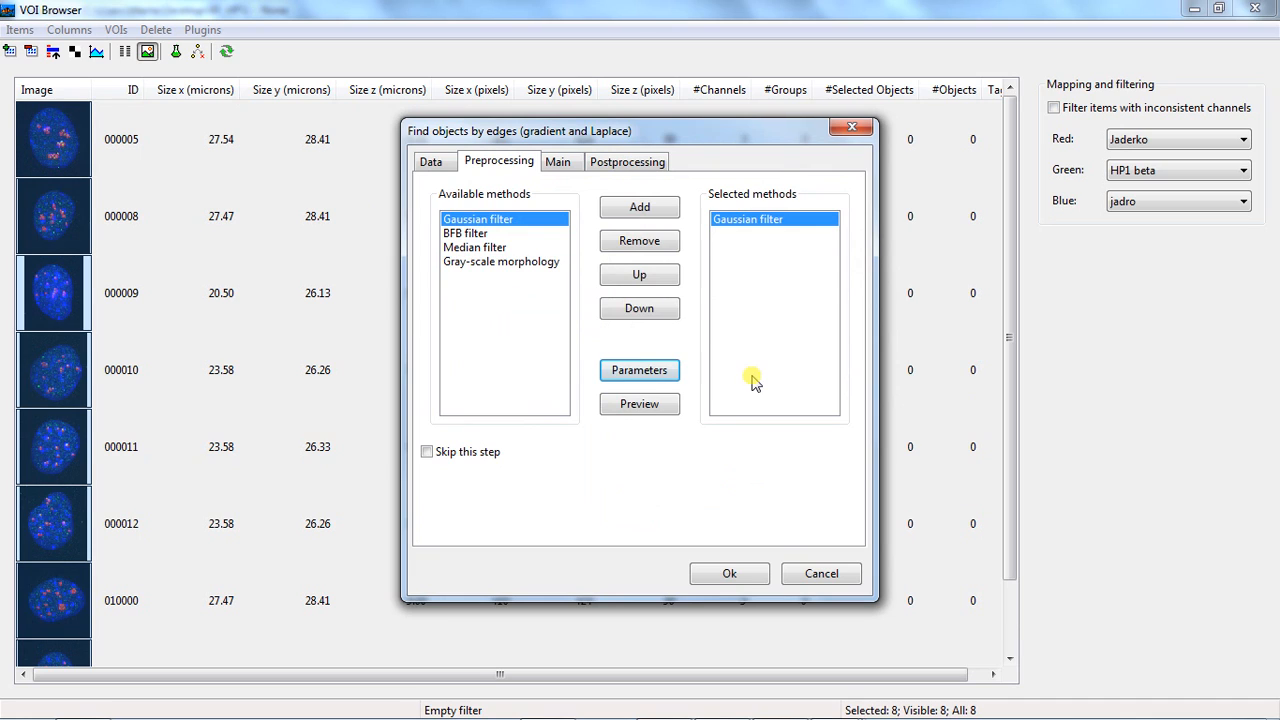
Set the edge detection threshold to 2 percent and the closing radius to 2 microns, and turn off combining with the Laplacian
{"action": "left_click", "coordinate": [558, 162]}
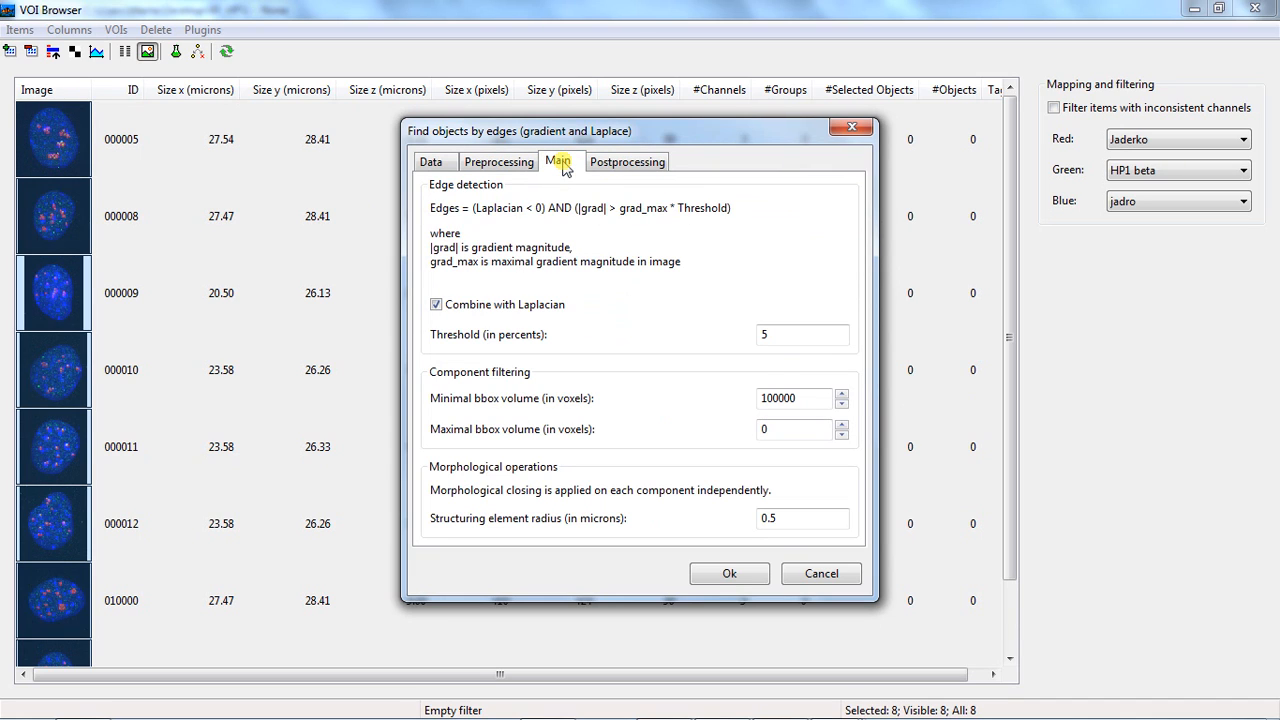
{"action": "left_click_drag", "start_coordinate": [786, 335], "coordinate": [655, 338]}
{"action": "type", "text": "2"}
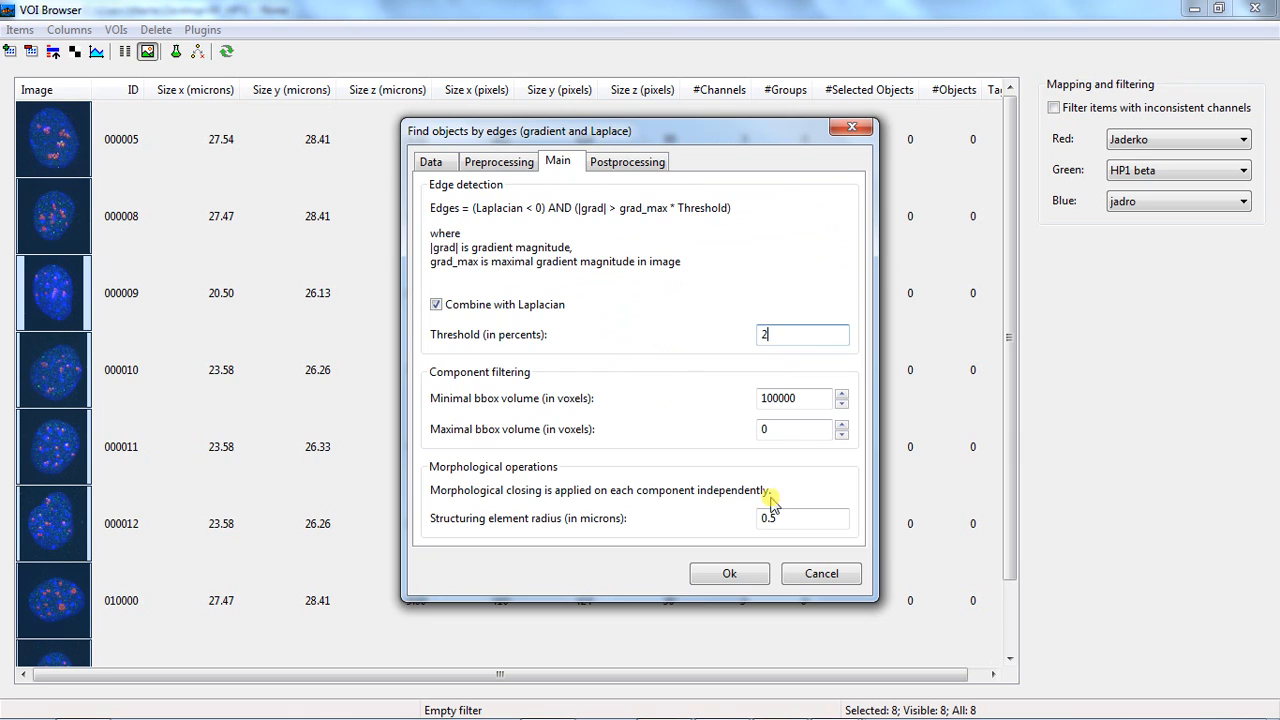
{"action": "left_click_drag", "start_coordinate": [800, 517], "coordinate": [687, 520]}
{"action": "type", "text": "2"}
{"action": "left_click", "coordinate": [437, 303]}
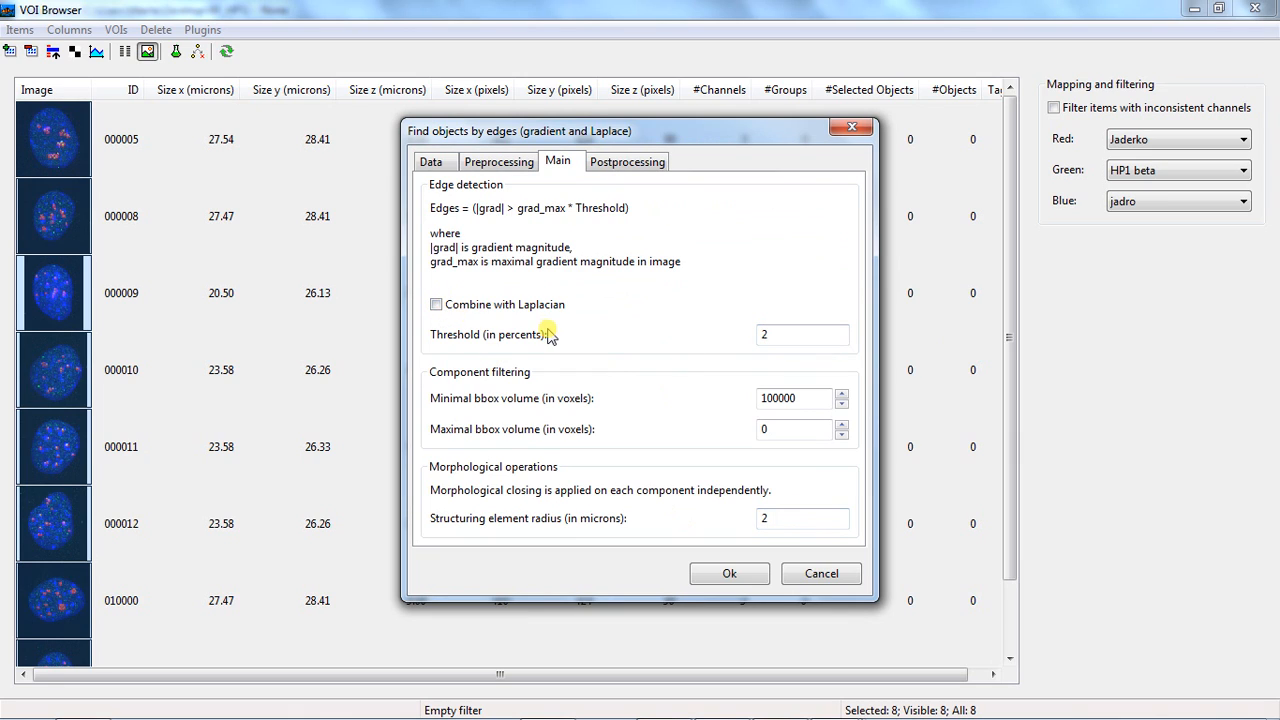
Add Hole filling as a postprocessing method using Flood fill - Slice by slice
{"action": "left_click", "coordinate": [618, 170]}
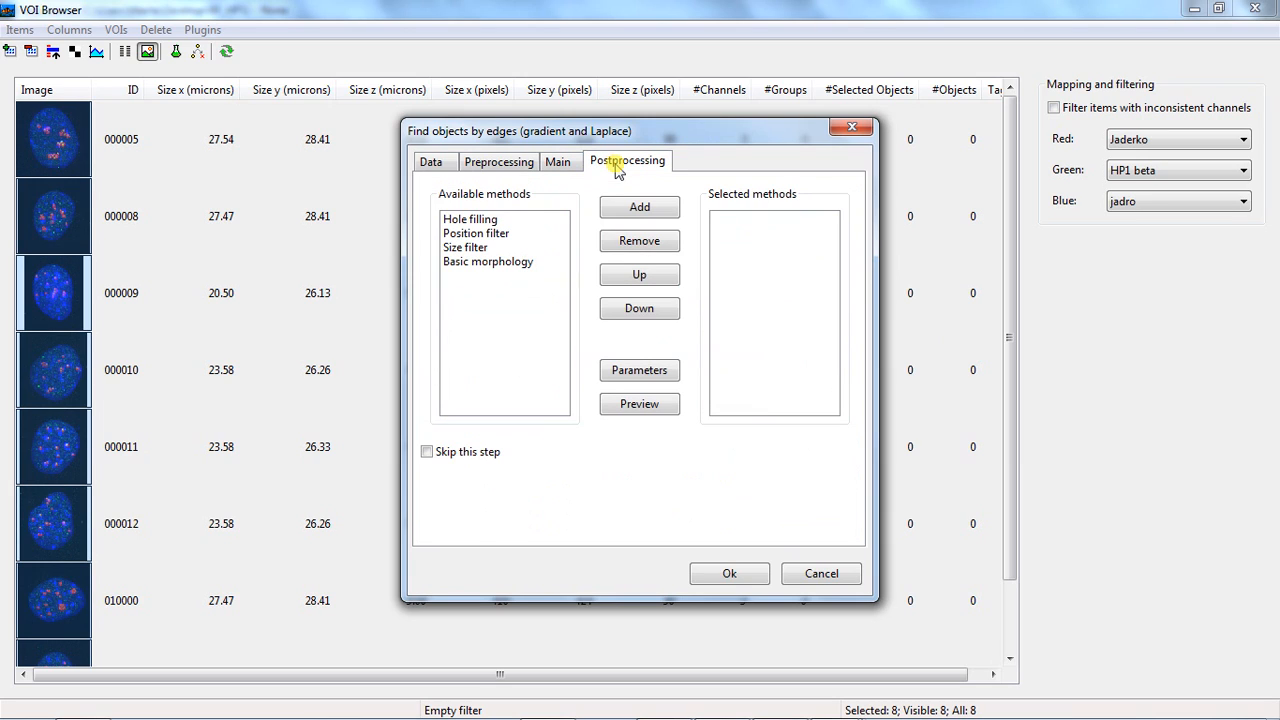
{"action": "left_click", "coordinate": [505, 220]}
{"action": "left_click", "coordinate": [632, 207]}
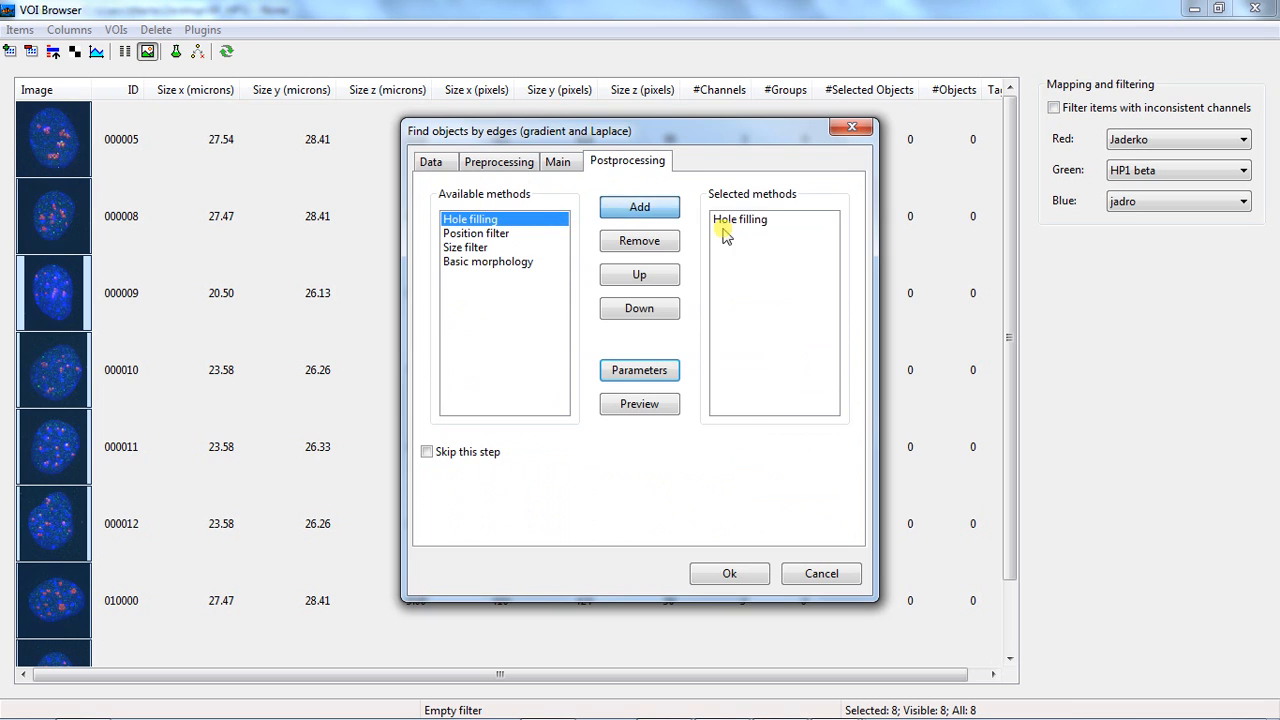
{"action": "left_click", "coordinate": [726, 221]}
{"action": "left_click", "coordinate": [640, 371]}
{"action": "left_click", "coordinate": [645, 333]}
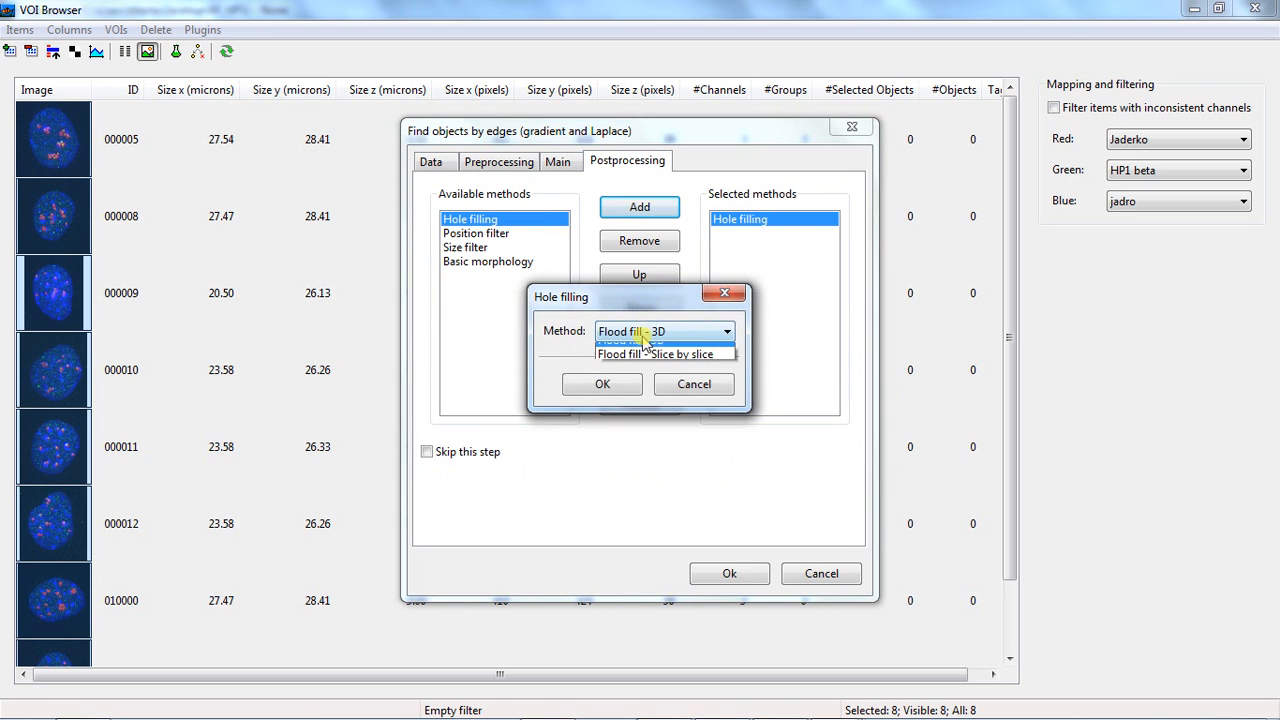
{"action": "left_click", "coordinate": [645, 354]}
{"action": "left_click", "coordinate": [630, 386]}
Add Basic morphology postprocessing with Erosion and a 0.3 micron structuring element radius, and run the segmentation
{"action": "left_click", "coordinate": [490, 262]}
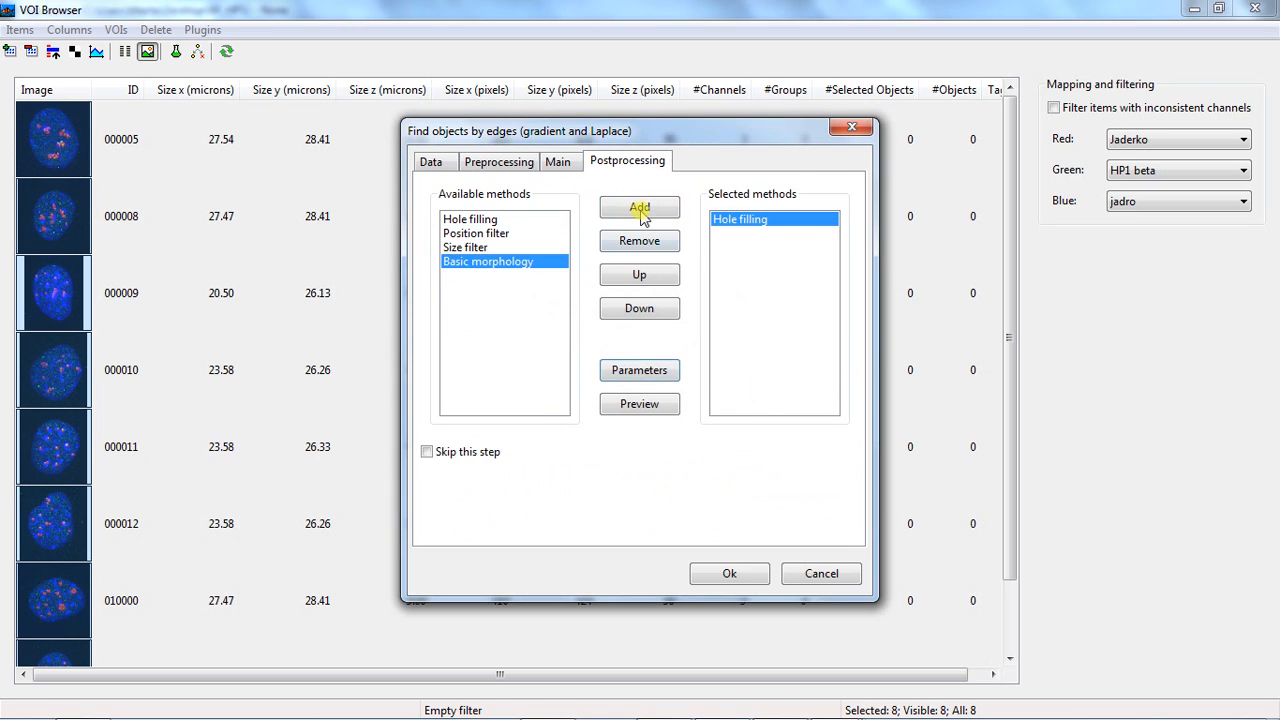
{"action": "left_click", "coordinate": [640, 208]}
{"action": "left_click", "coordinate": [716, 234]}
{"action": "left_click", "coordinate": [648, 371]}
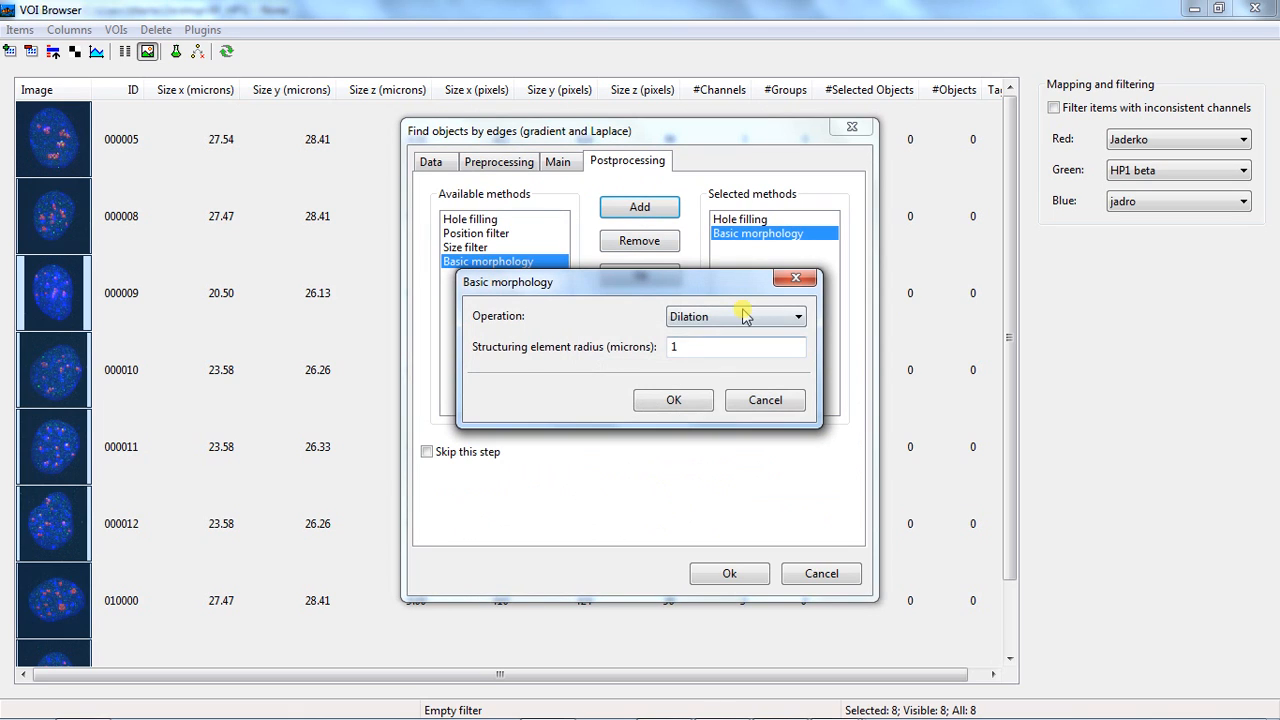
{"action": "left_click", "coordinate": [743, 317]}
{"action": "left_click", "coordinate": [710, 346]}
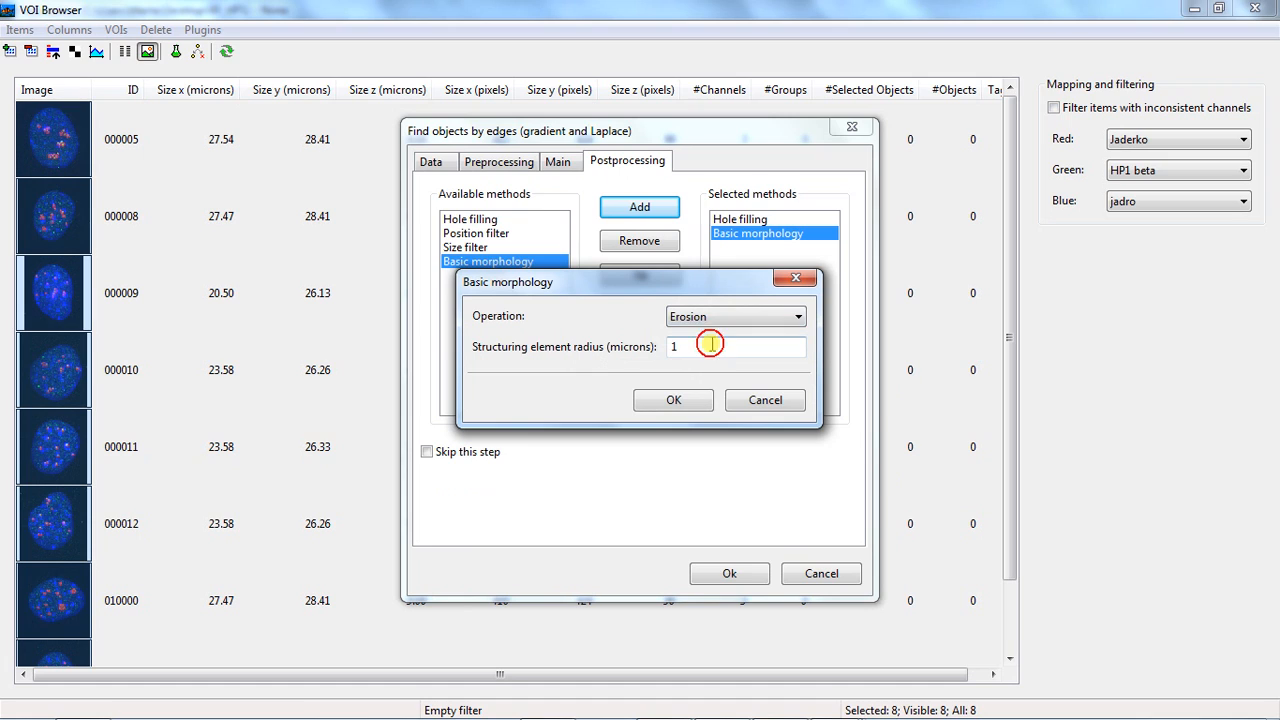
{"action": "left_click_drag", "start_coordinate": [710, 346], "coordinate": [580, 352]}
{"action": "type", "text": "0.3"}
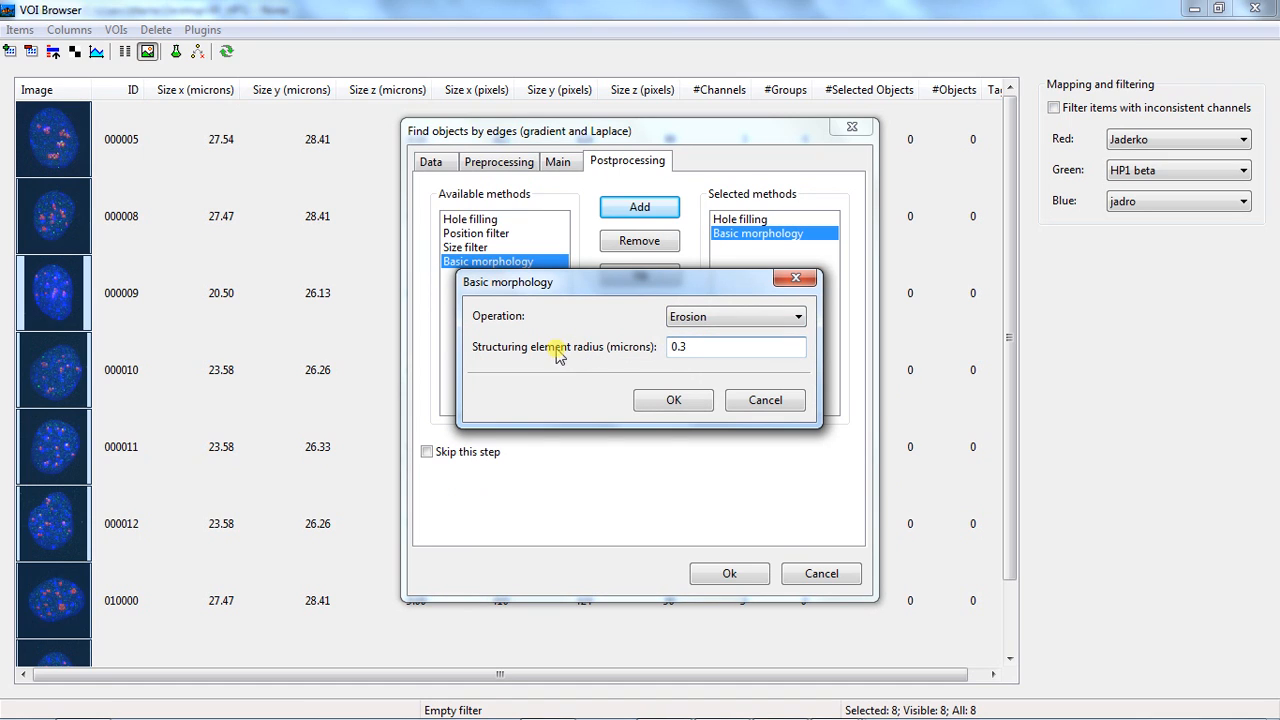
{"action": "left_click", "coordinate": [652, 402]}
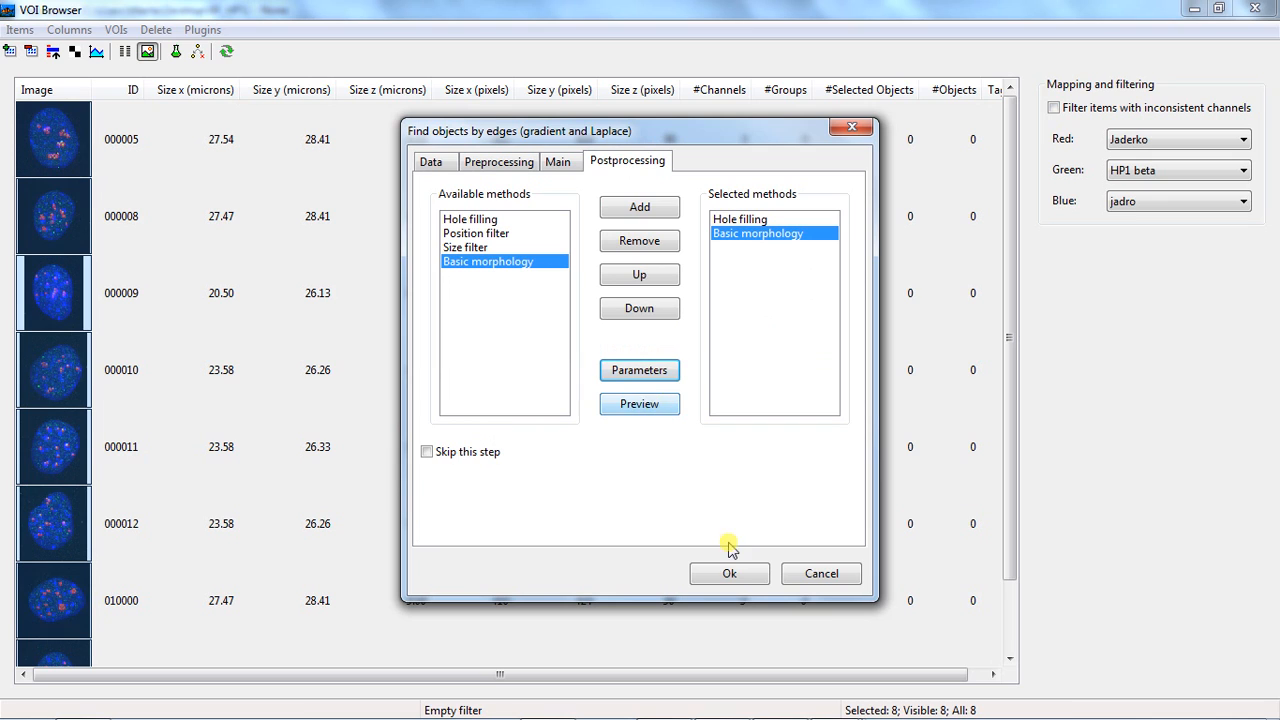
{"action": "left_click", "coordinate": [733, 576]}
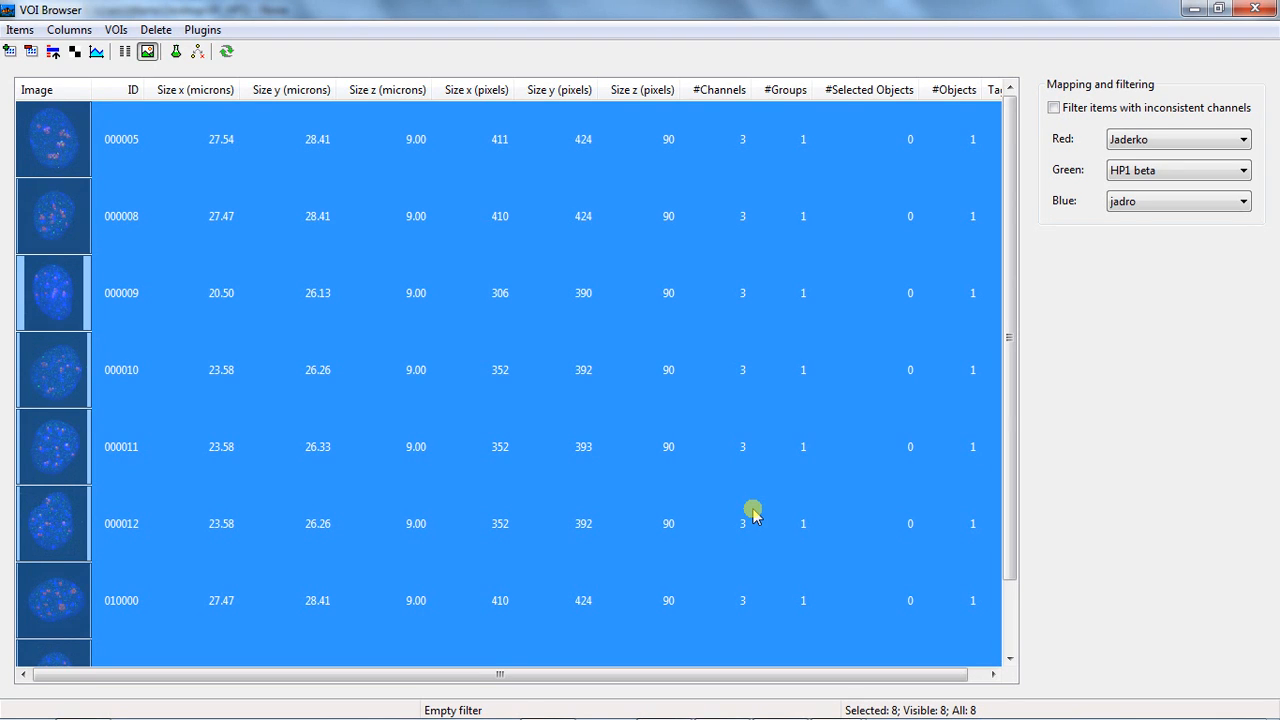
View VOI 000005 with the Nucleus group's object outline overlaid to check the segmentation, and close the viewer
{"action": "left_click", "coordinate": [116, 29]}
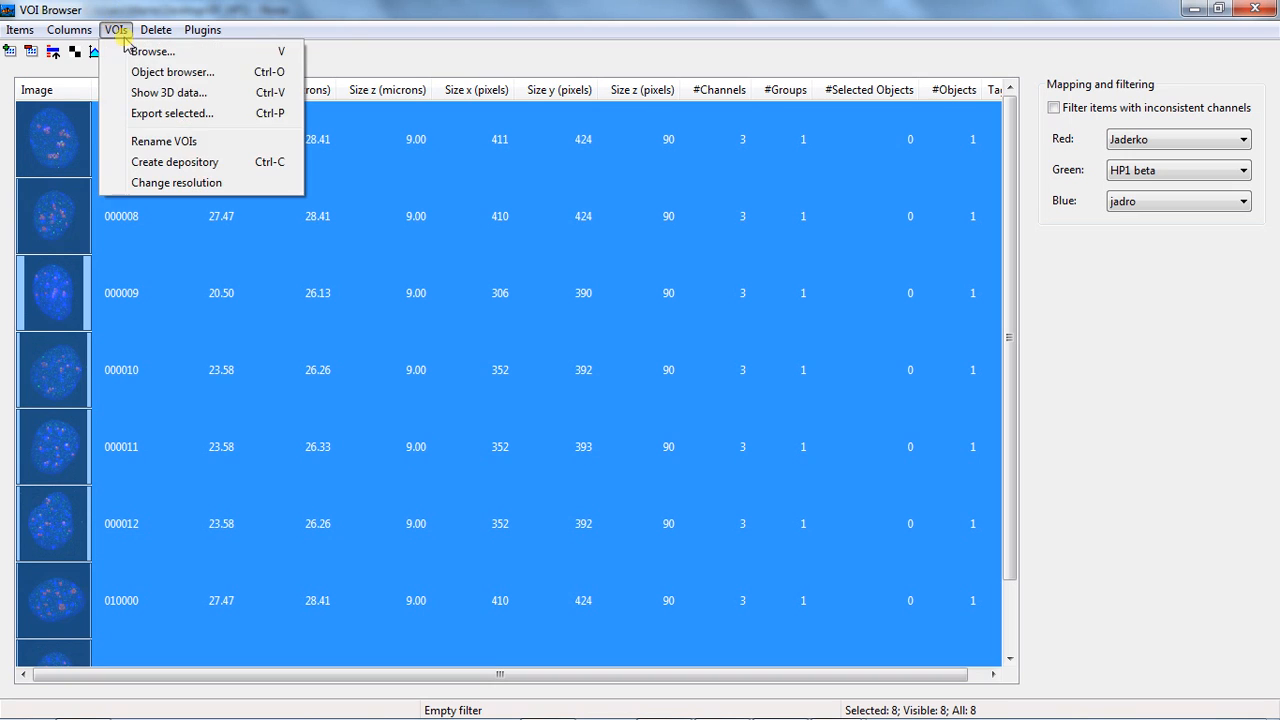
{"action": "left_click", "coordinate": [153, 55]}
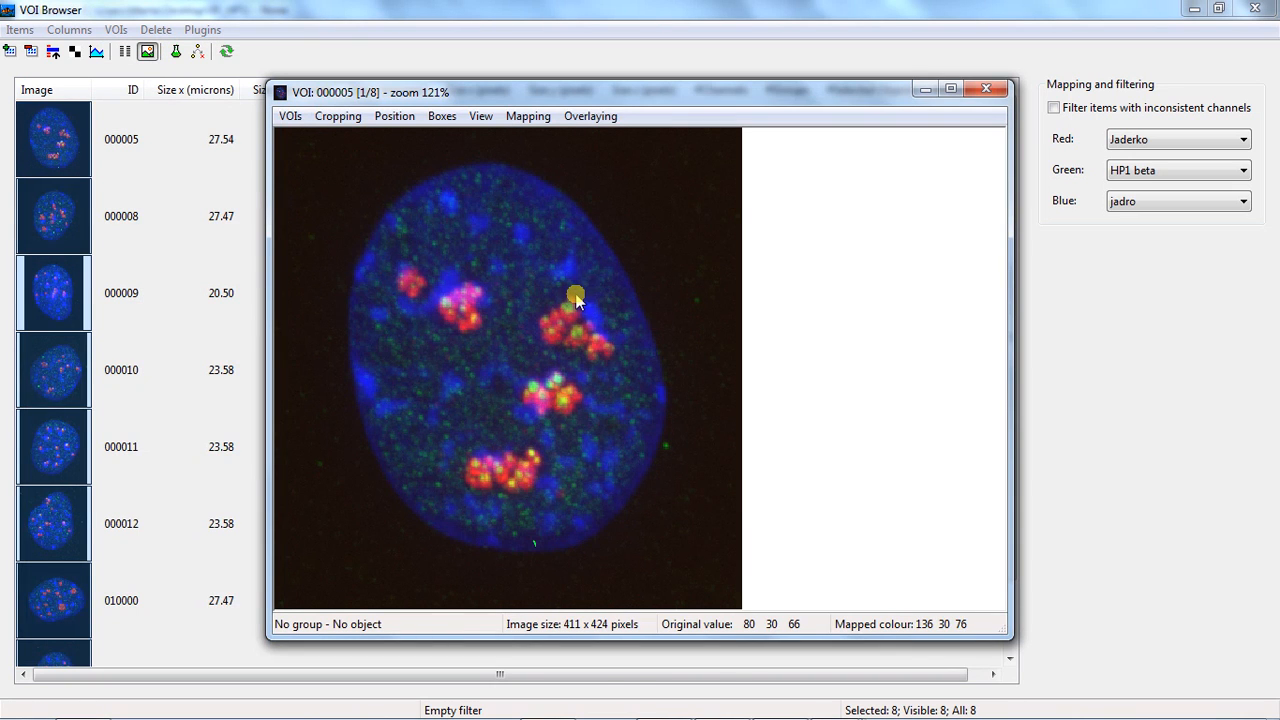
{"action": "left_click", "coordinate": [590, 116]}
{"action": "left_click", "coordinate": [628, 402]}
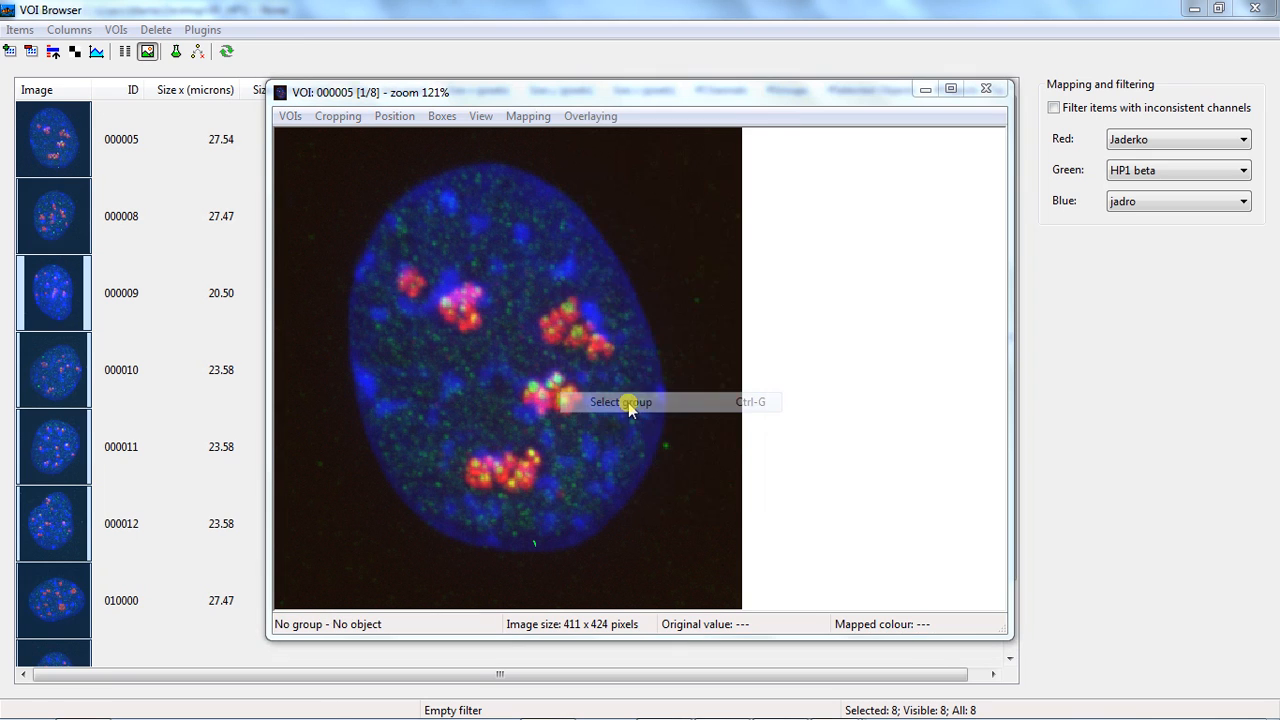
{"action": "left_click", "coordinate": [578, 365]}
{"action": "left_click", "coordinate": [600, 421]}
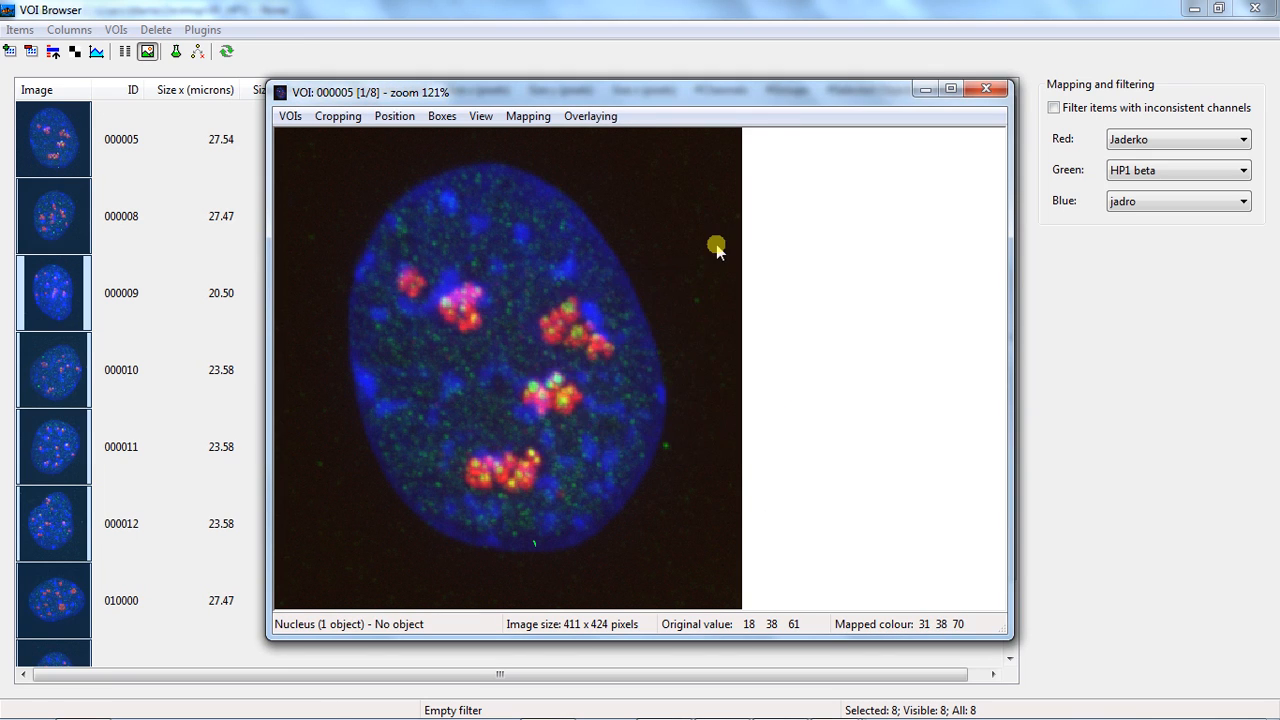
{"action": "left_click", "coordinate": [600, 116]}
{"action": "left_click", "coordinate": [612, 188]}
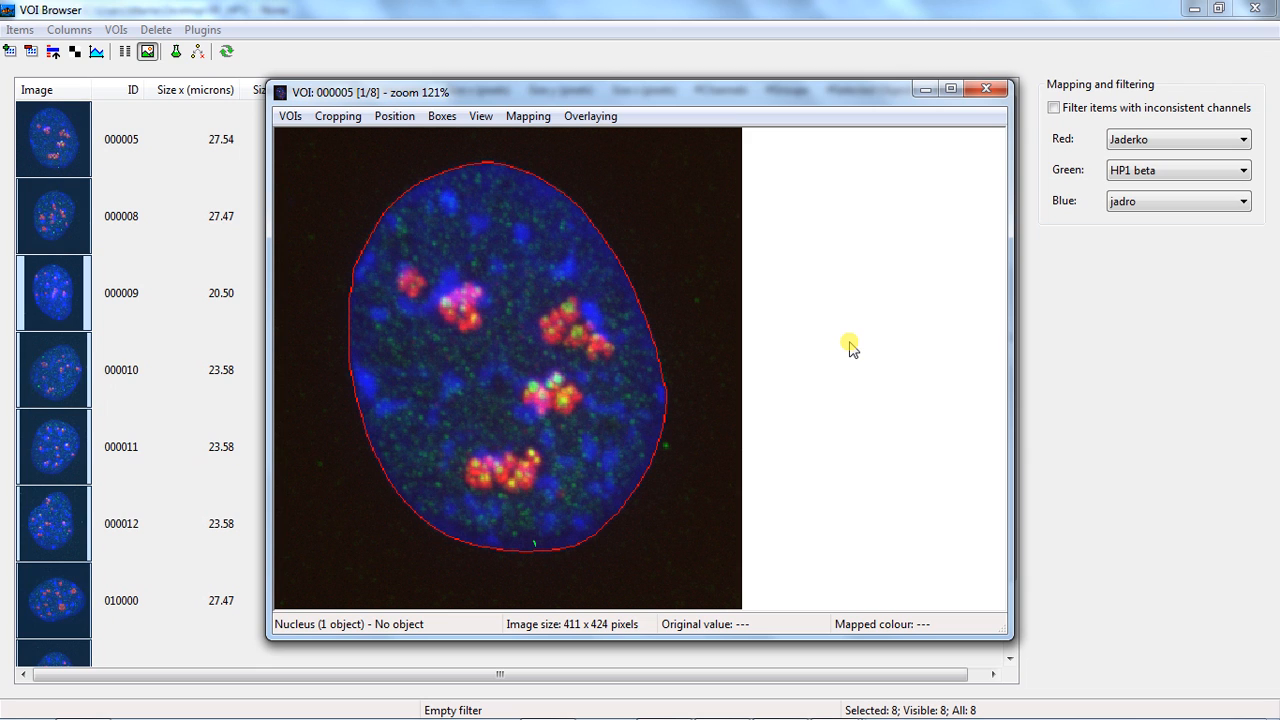
{"action": "left_click", "coordinate": [985, 89]}
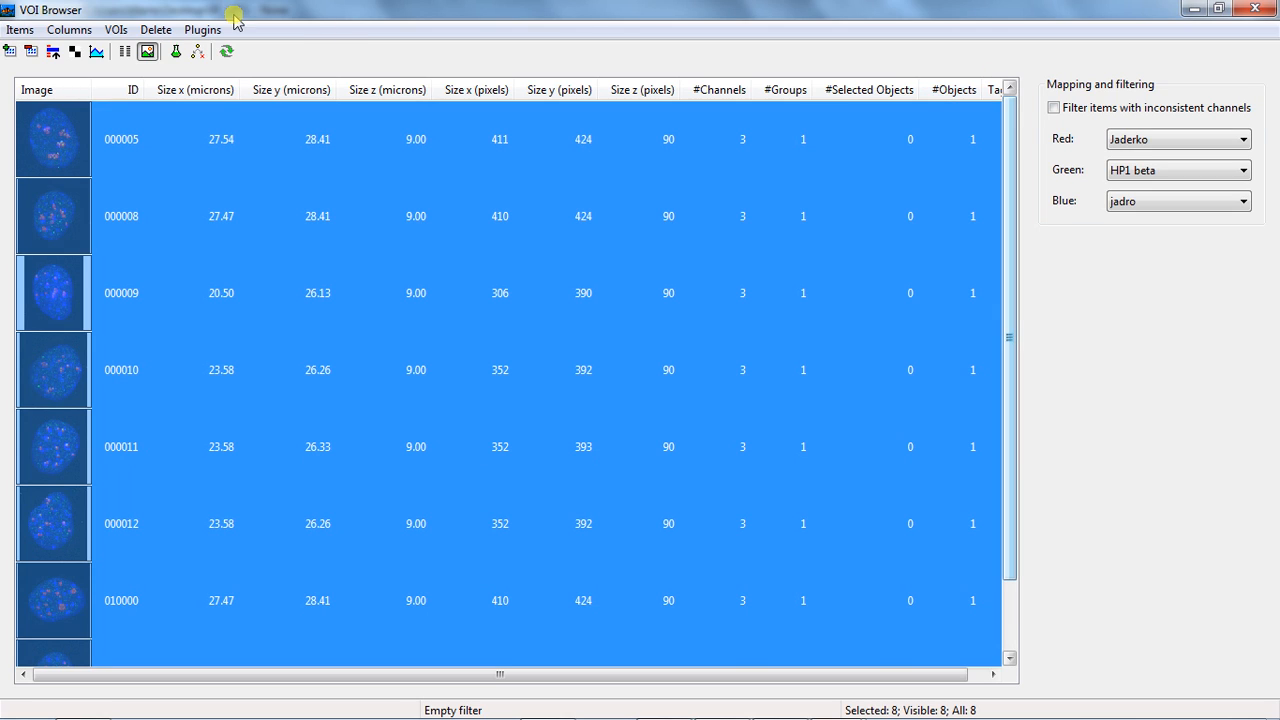
Start Find objects (hysteresis thresholding) for the selected VOIs and create a new output group named Chromocenters
{"action": "left_click", "coordinate": [205, 30]}
{"action": "mouse_move", "coordinate": [229, 156]}
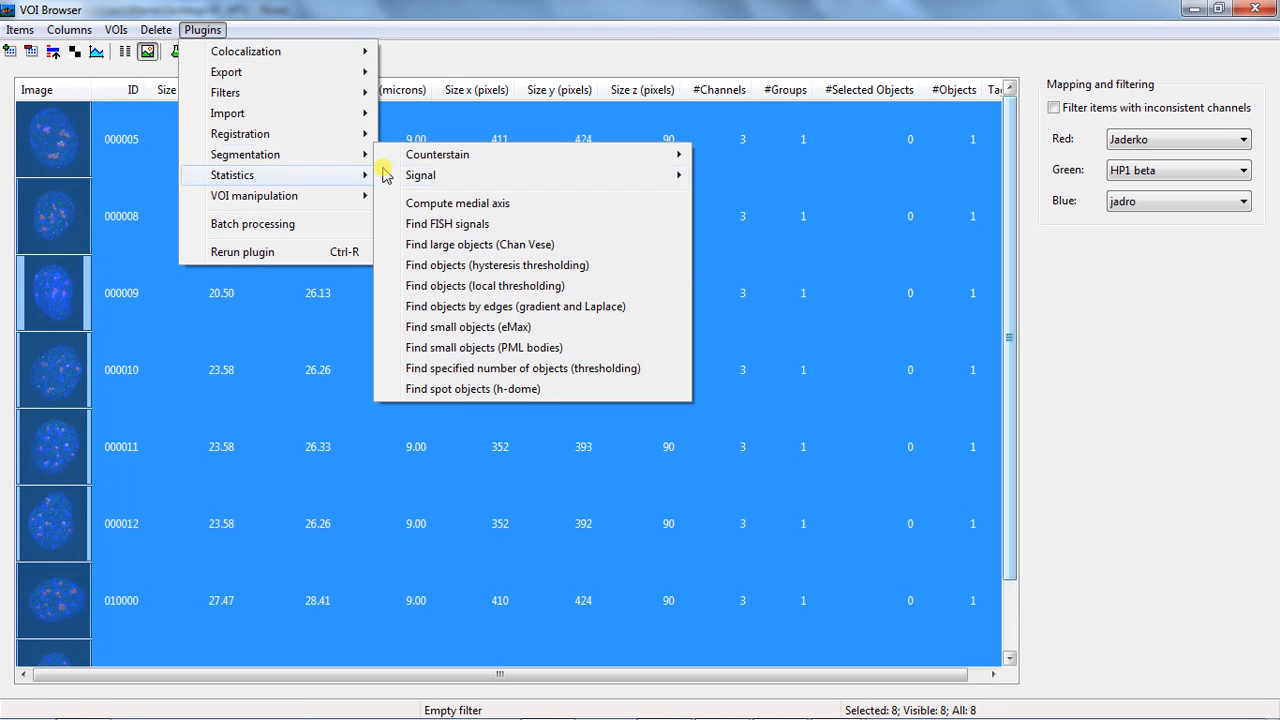
{"action": "left_click", "coordinate": [535, 271]}
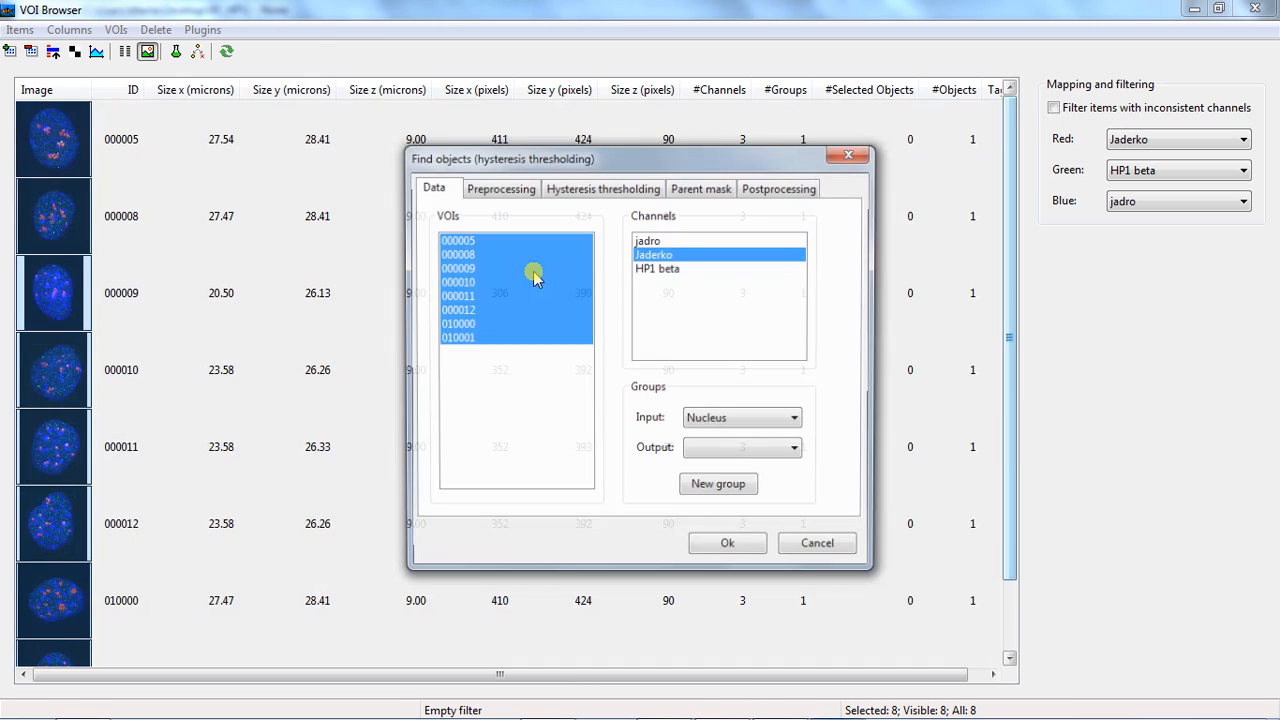
{"action": "left_click", "coordinate": [731, 488]}
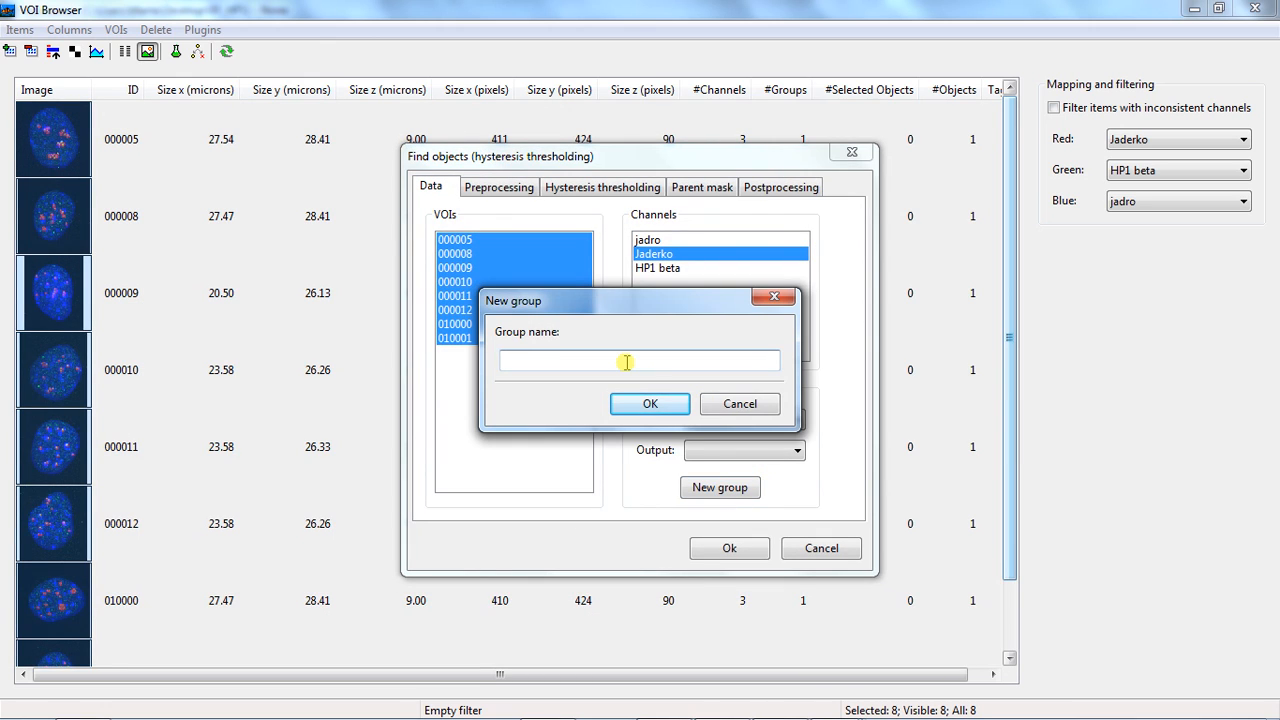
{"action": "type", "text": "Chromocenters"}
{"action": "left_click", "coordinate": [658, 403]}
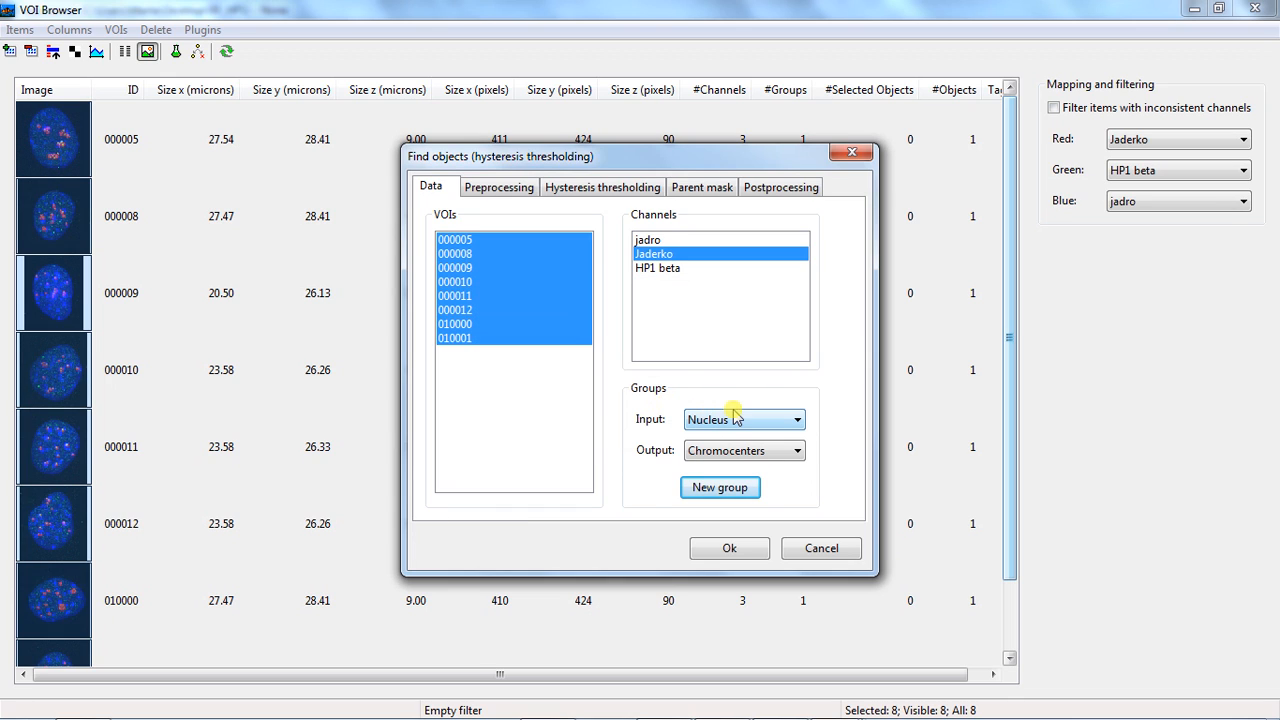
Choose jadro as the channel for the object search and Nucleus as the input group
{"action": "left_click", "coordinate": [665, 241]}
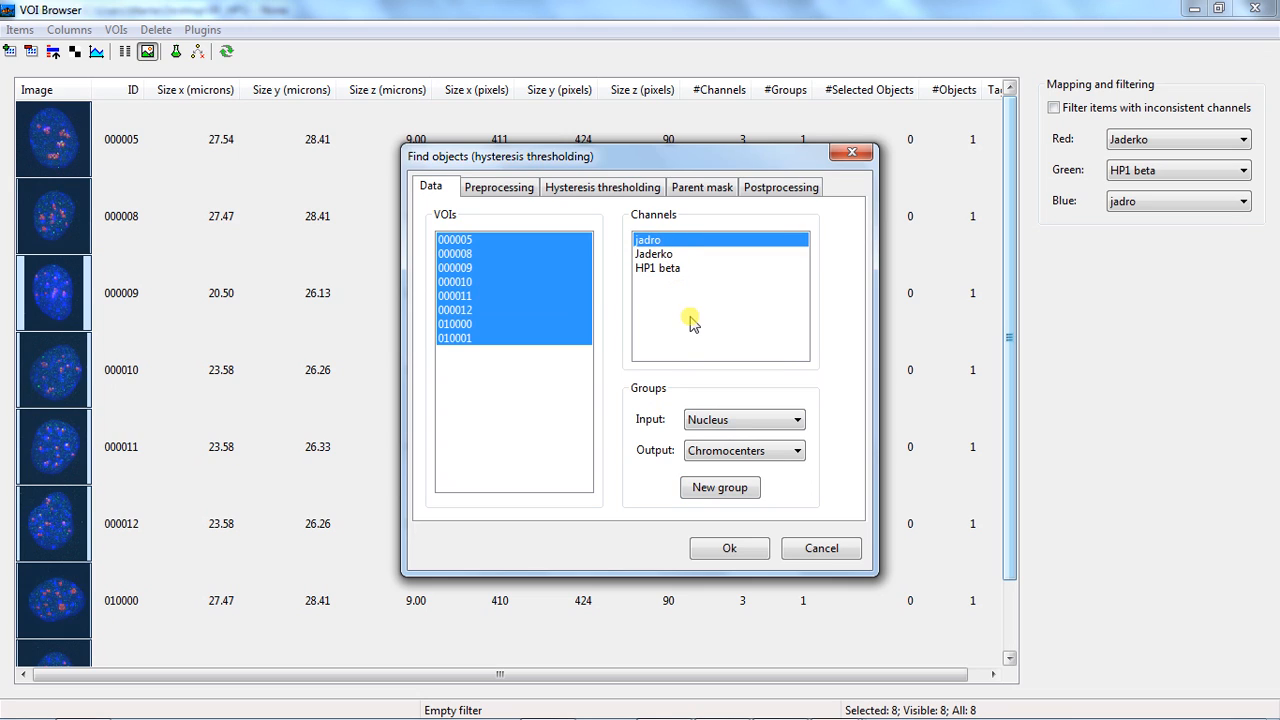
{"action": "left_click", "coordinate": [744, 421]}
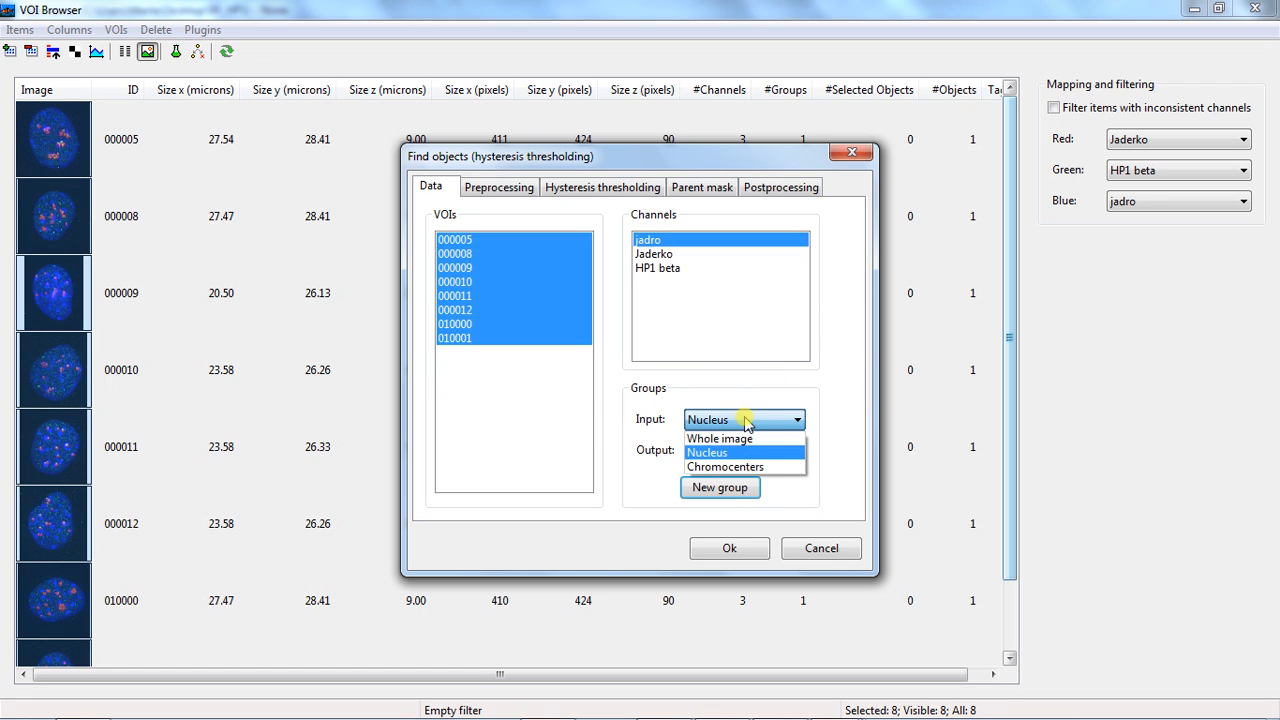
{"action": "left_click", "coordinate": [718, 453]}
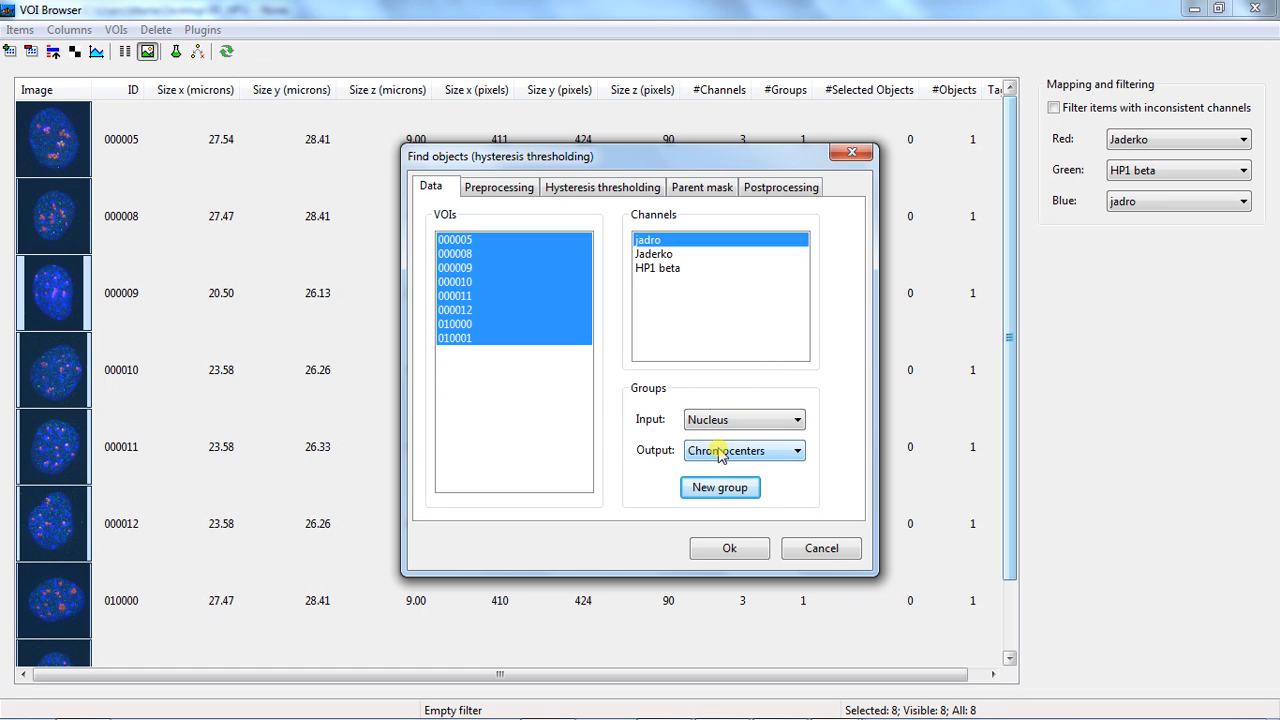
Set the Gaussian filter preprocessing sigma to 1 in X, 1 in Y and 0.5 in Z
{"action": "left_click", "coordinate": [494, 190]}
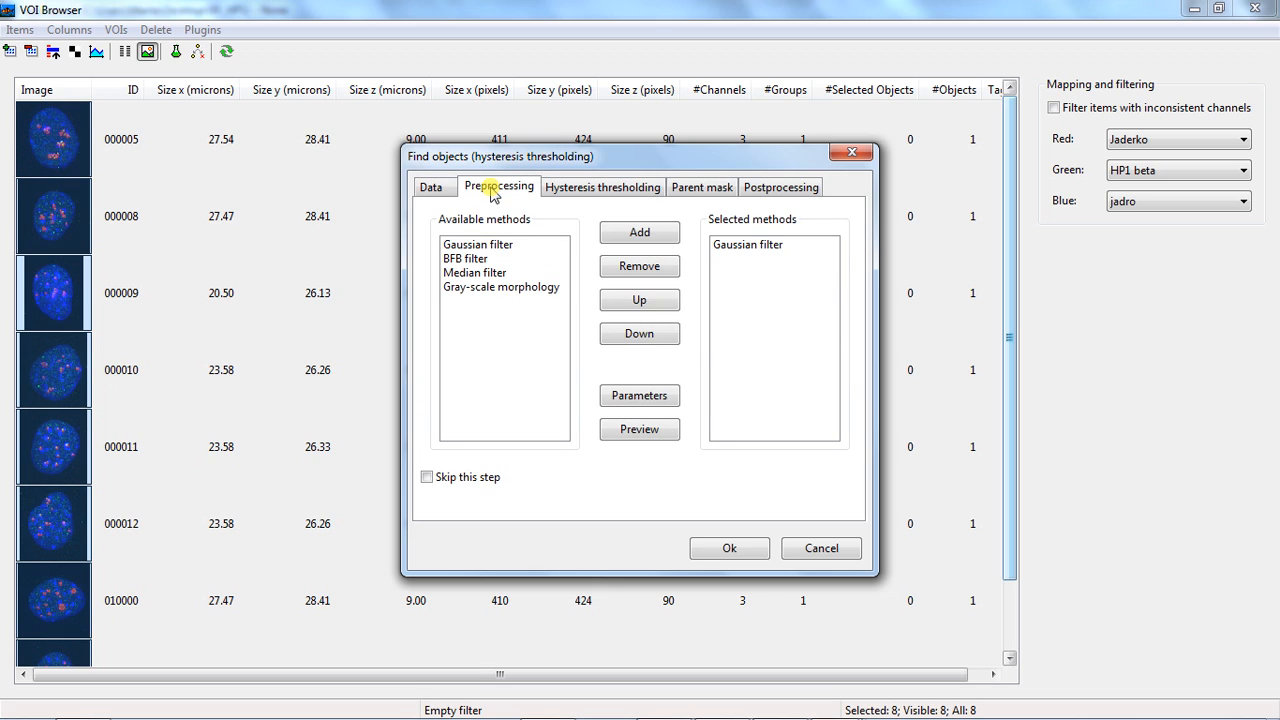
{"action": "left_click", "coordinate": [752, 250]}
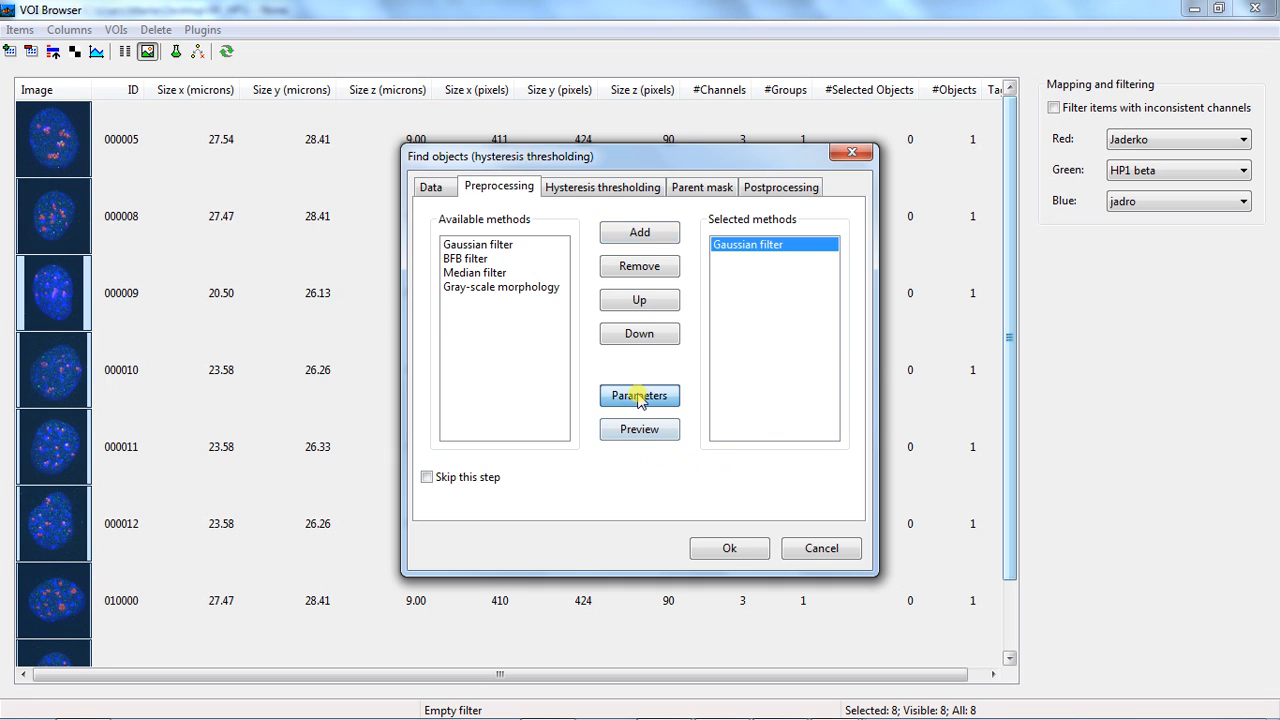
{"action": "left_click", "coordinate": [640, 397]}
{"action": "double_click", "coordinate": [558, 283]}
{"action": "type", "text": "1"}
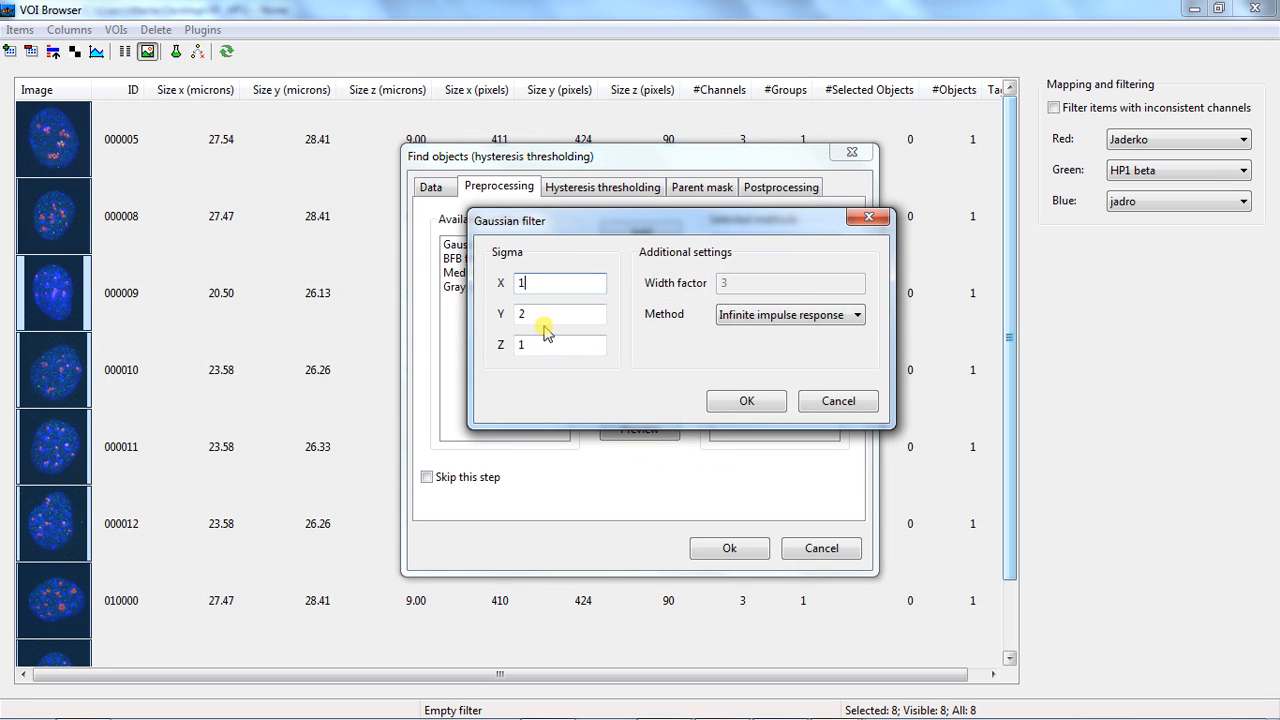
{"action": "key", "text": "Tab"}
{"action": "type", "text": "1"}
{"action": "key", "text": "Tab"}
{"action": "type", "text": "0"}
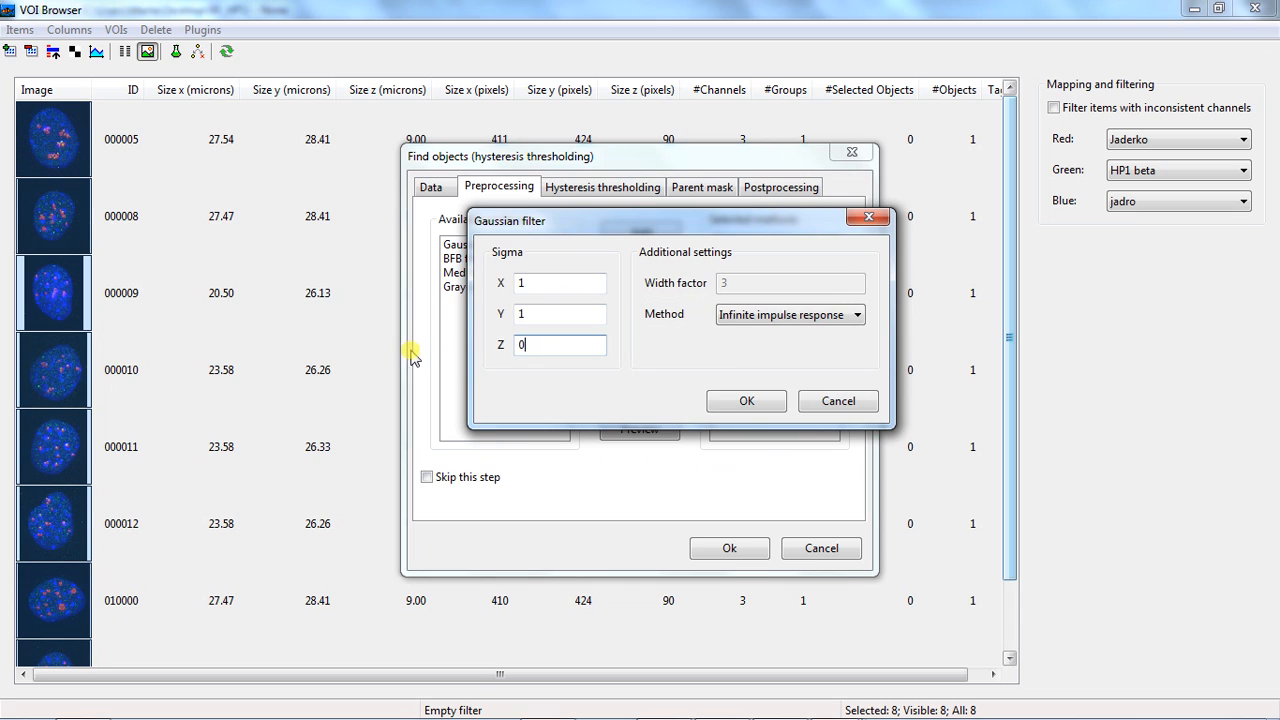
{"action": "type", "text": ".5"}
{"action": "left_click", "coordinate": [740, 400]}
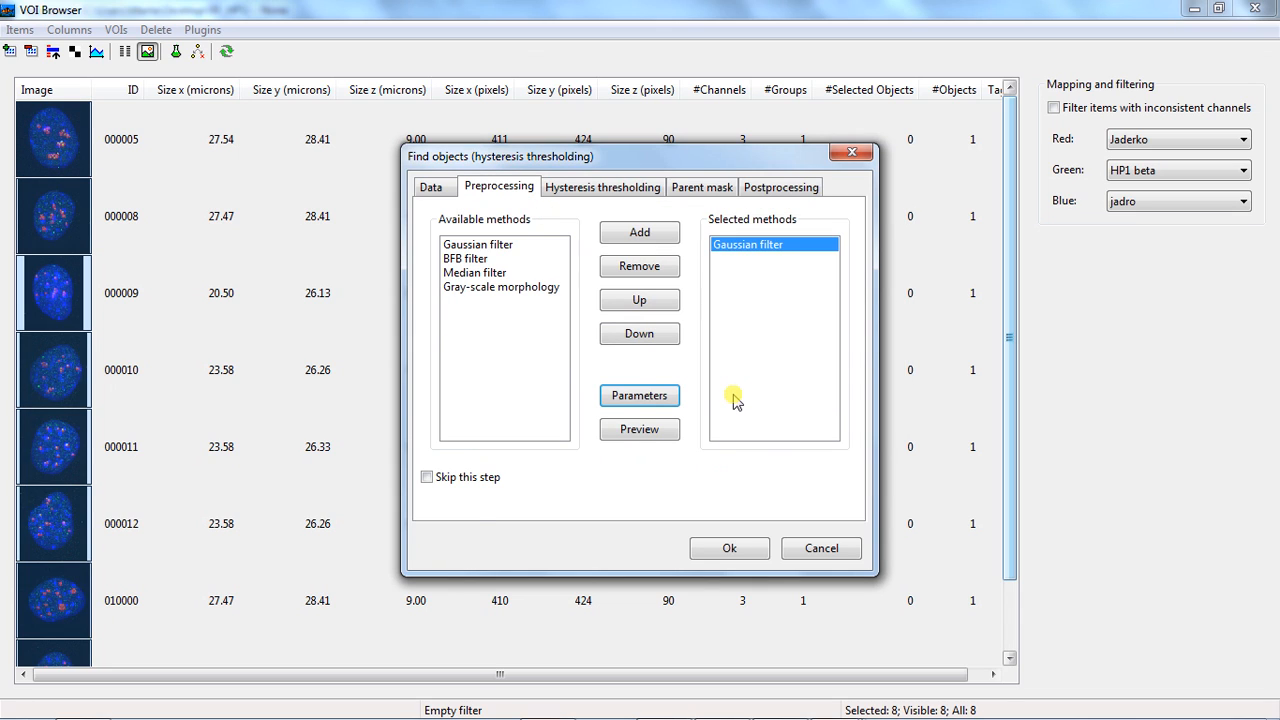
Set the hysteresis thresholding method to Log-Otsu multilevel and check that objects are cut with the parent mask
{"action": "left_click", "coordinate": [603, 188]}
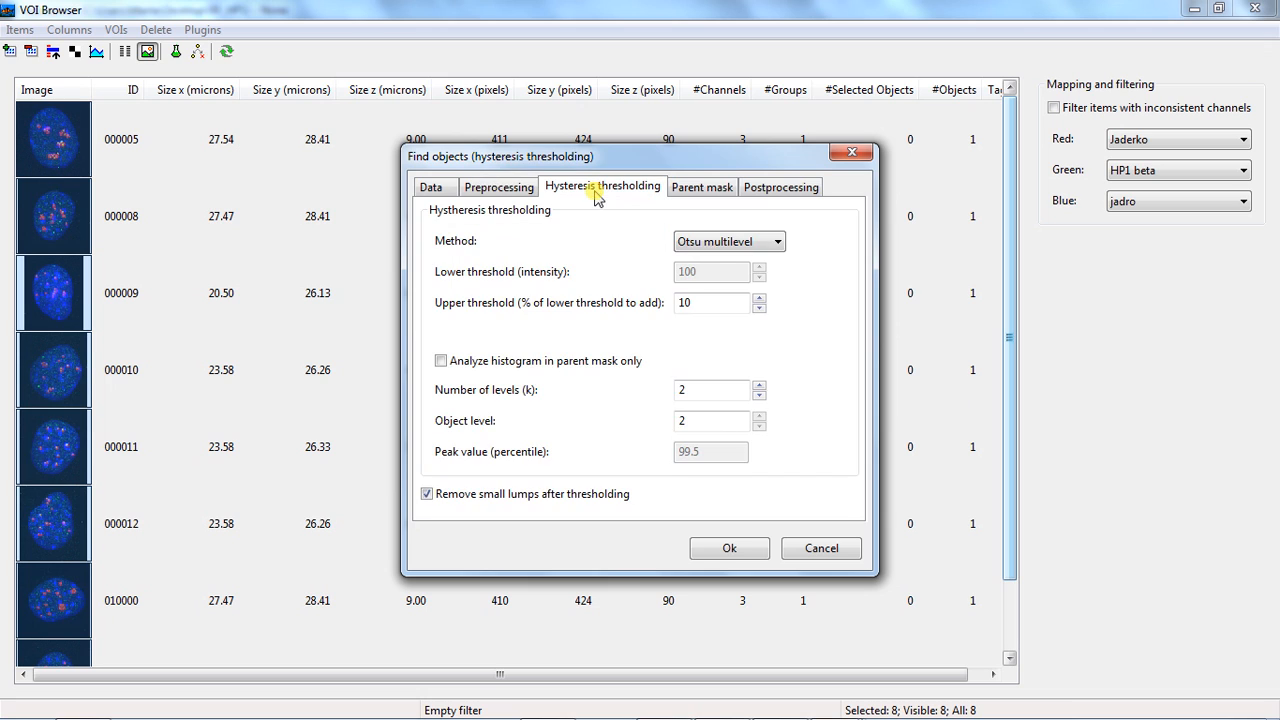
{"action": "left_click", "coordinate": [778, 242]}
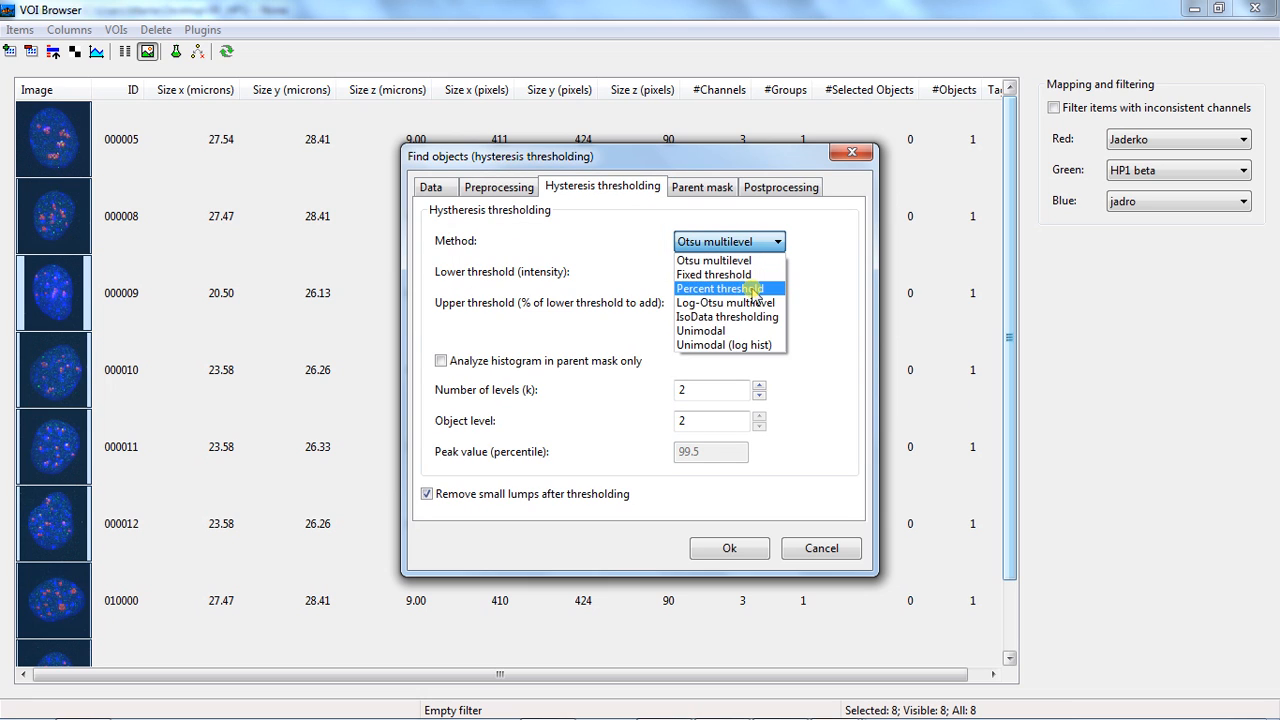
{"action": "left_click", "coordinate": [735, 298]}
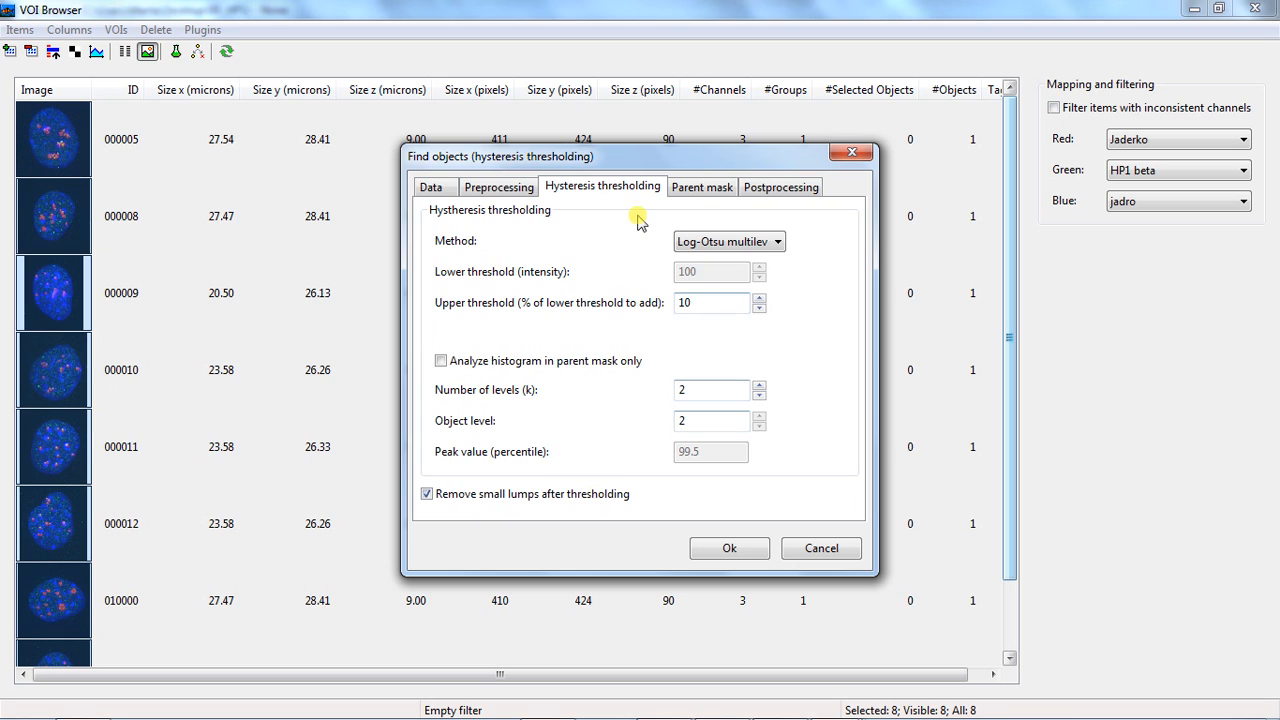
{"action": "left_click", "coordinate": [701, 189]}
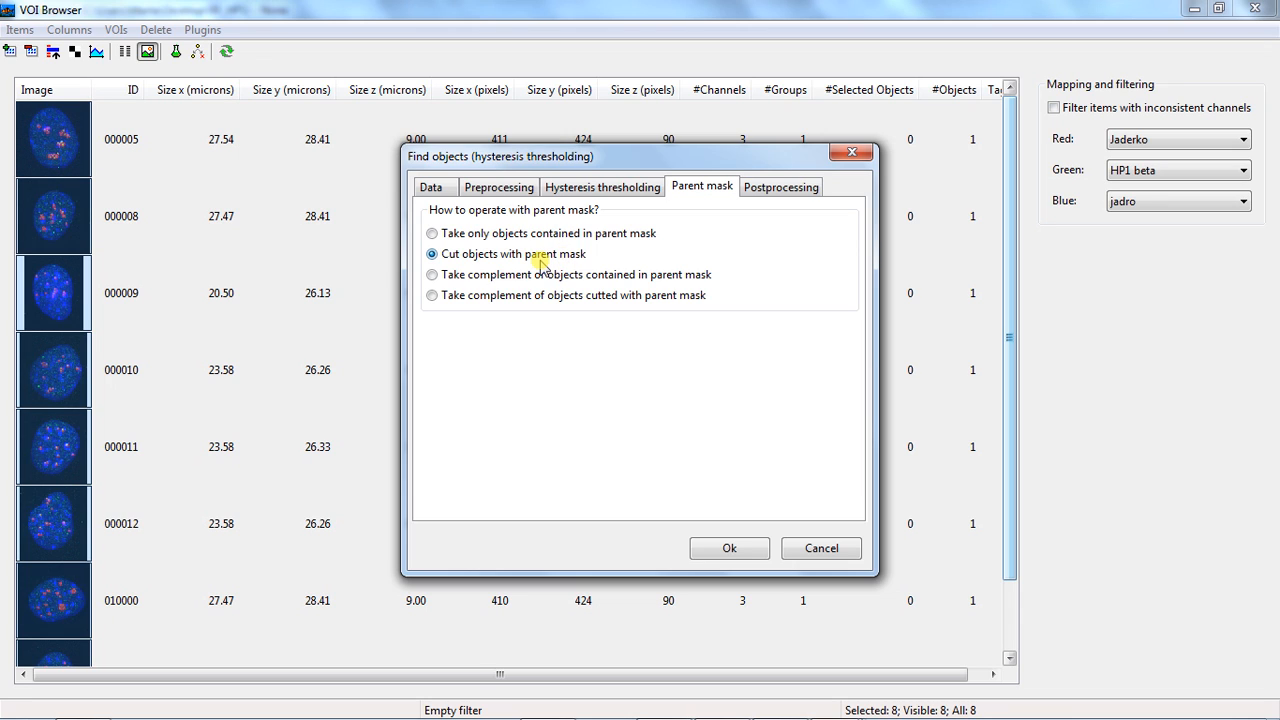
Remove Hole filling from the selected postprocessing methods
{"action": "left_click", "coordinate": [786, 192]}
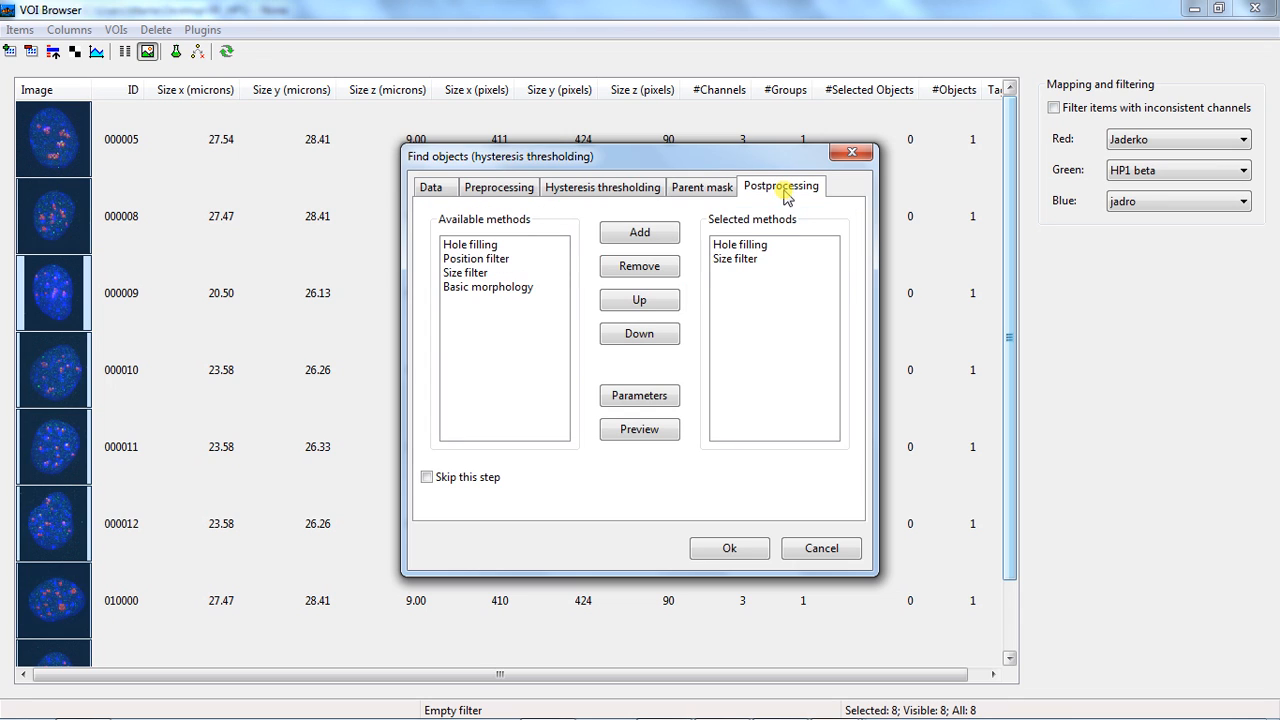
{"action": "left_click", "coordinate": [745, 246]}
{"action": "left_click", "coordinate": [662, 266]}
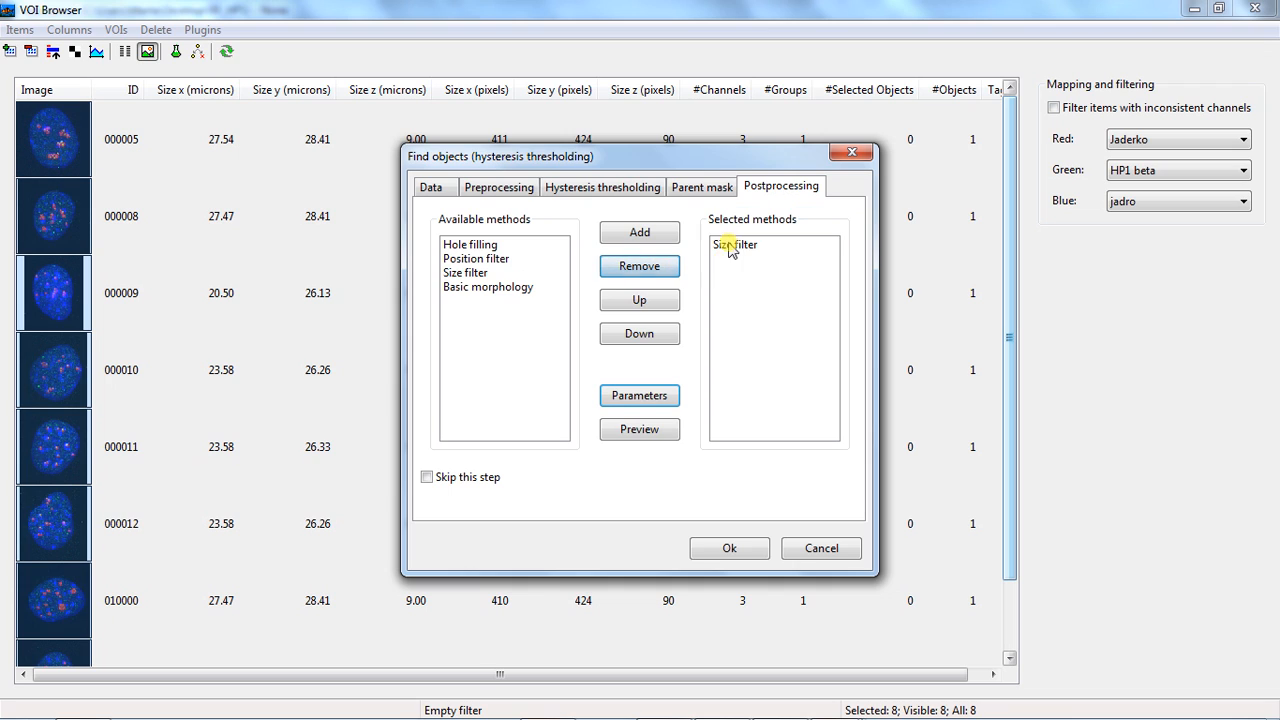
Check the Size filter's minimal volume, accept its parameters and run the chromocenter segmentation
{"action": "left_click", "coordinate": [733, 247]}
{"action": "left_click", "coordinate": [637, 401]}
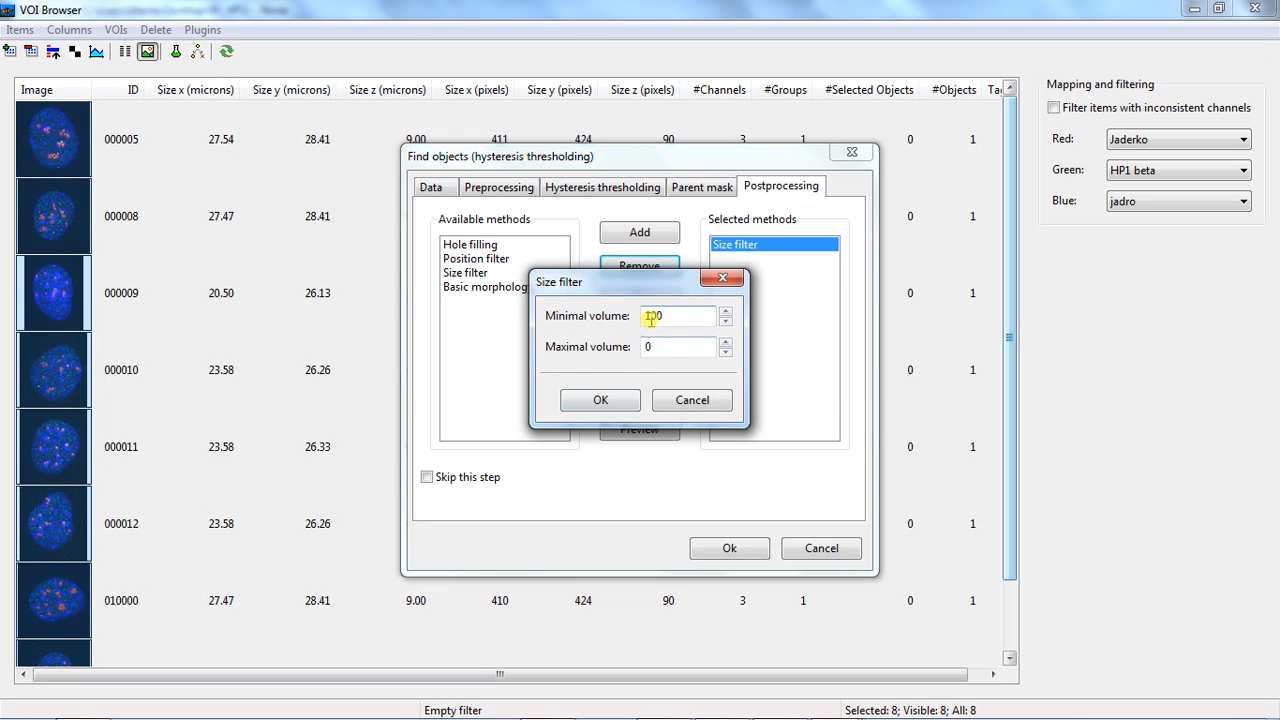
{"action": "left_click_drag", "start_coordinate": [652, 317], "coordinate": [621, 317]}
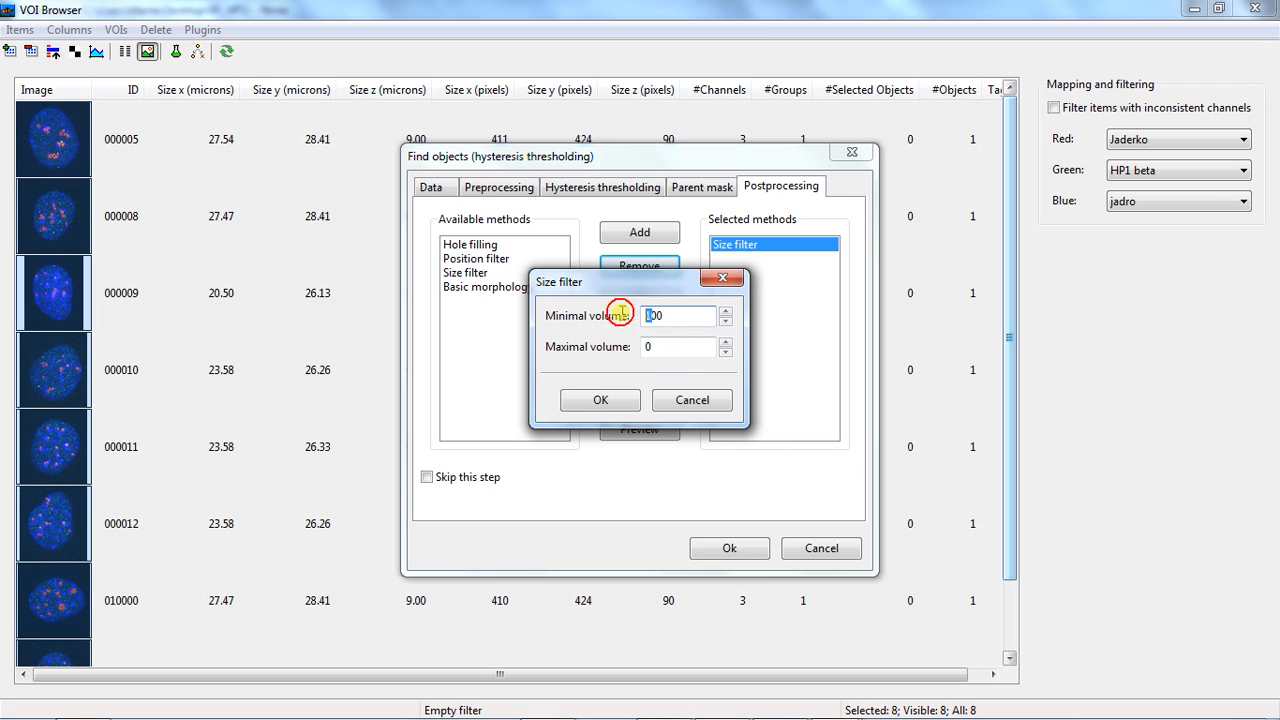
{"action": "left_click", "coordinate": [608, 400]}
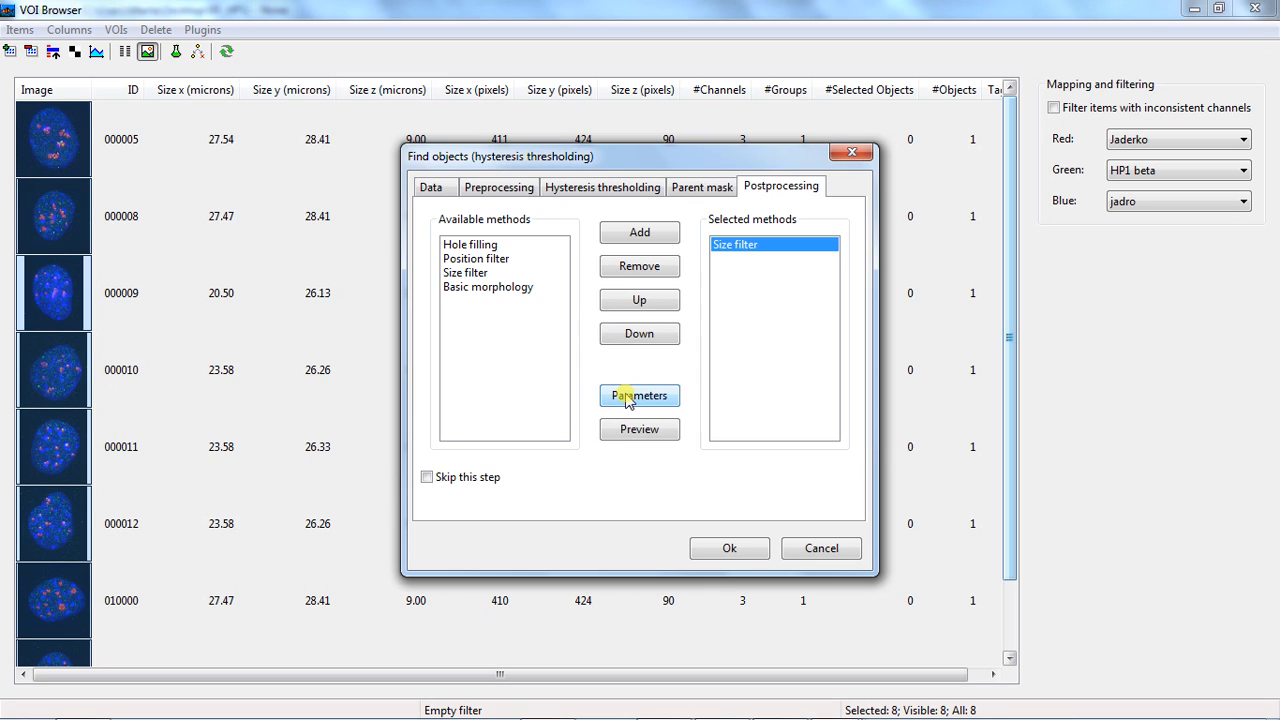
{"action": "left_click", "coordinate": [729, 548]}
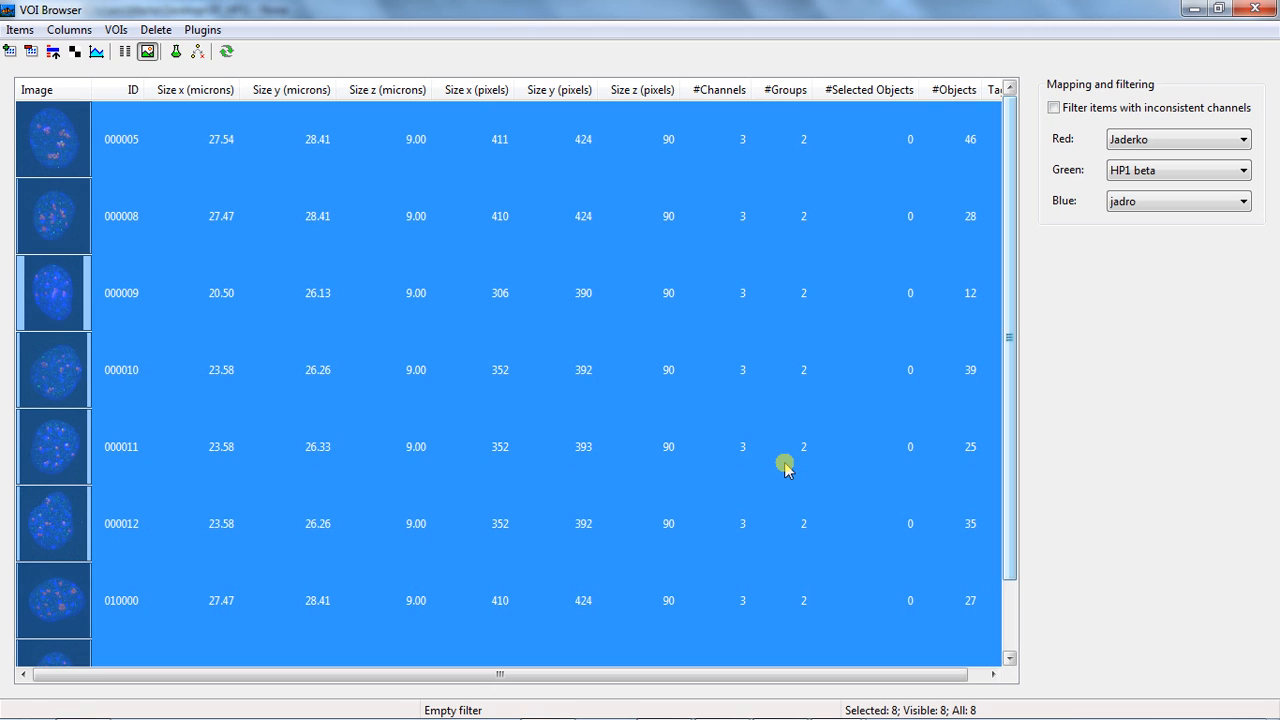
View VOI 000005 with the Chromocenters group overlaid
{"action": "key", "text": "Return"}
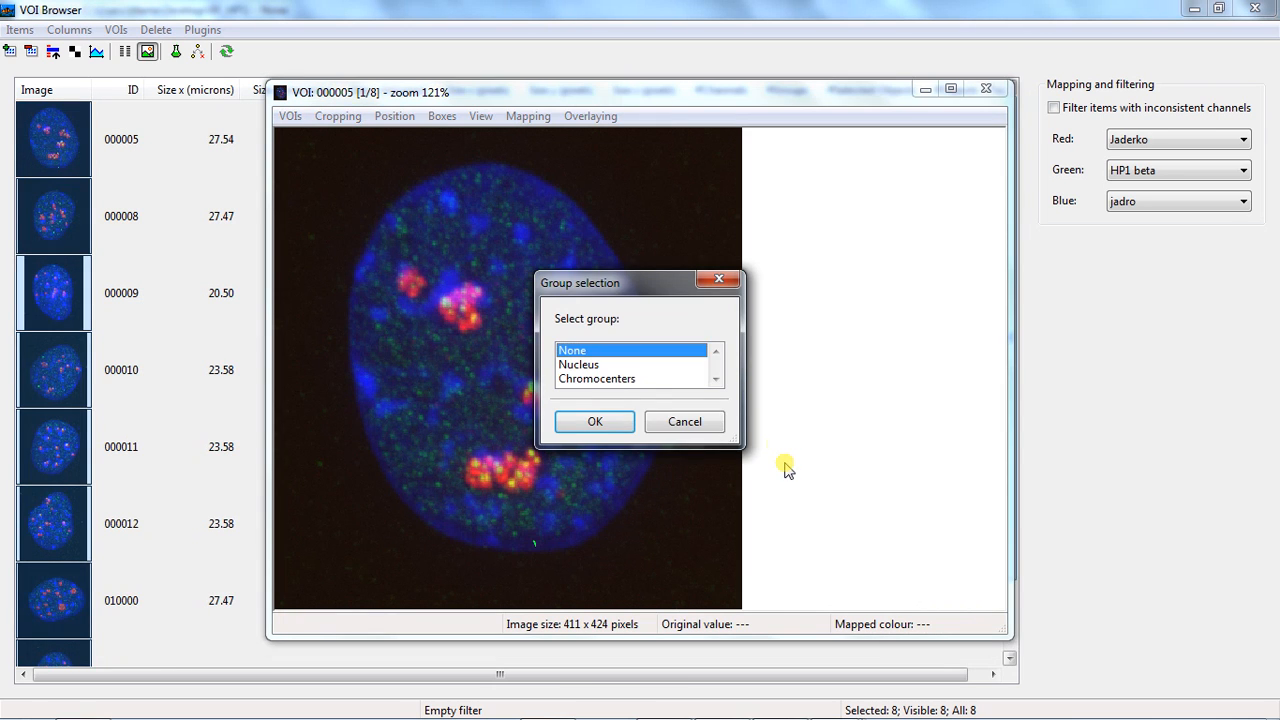
{"action": "left_click", "coordinate": [640, 378]}
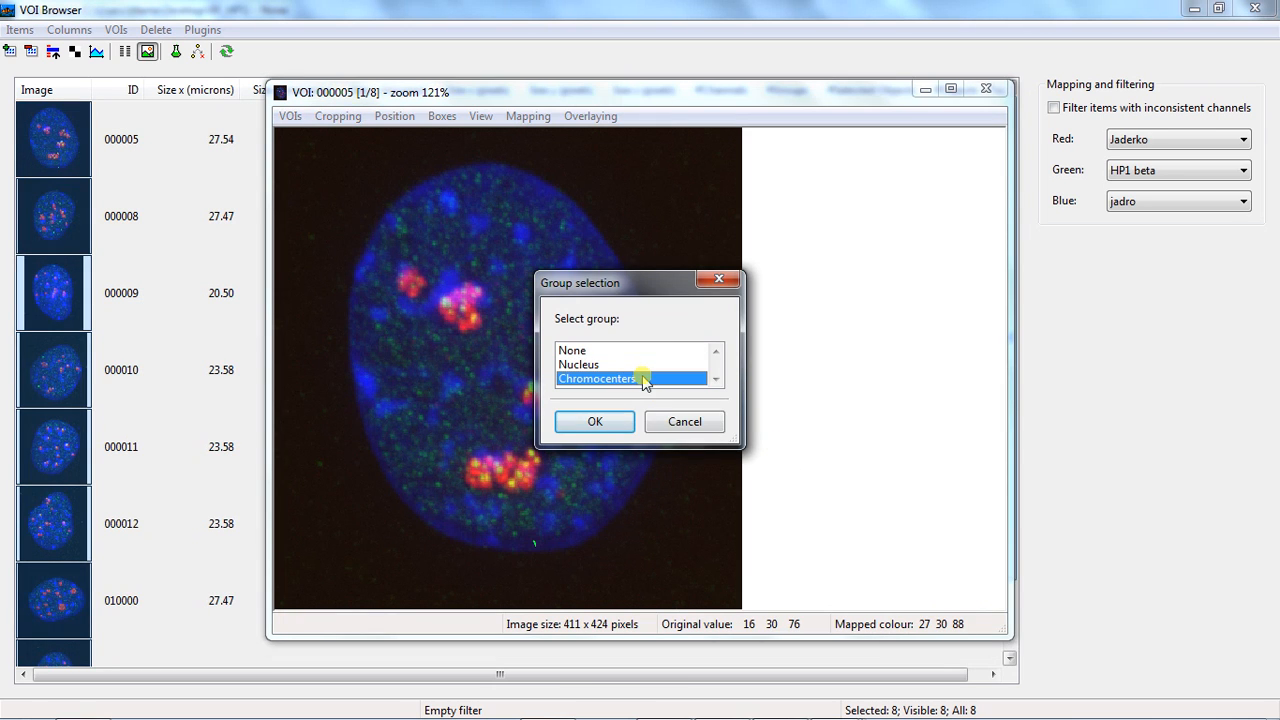
{"action": "left_click", "coordinate": [600, 421]}
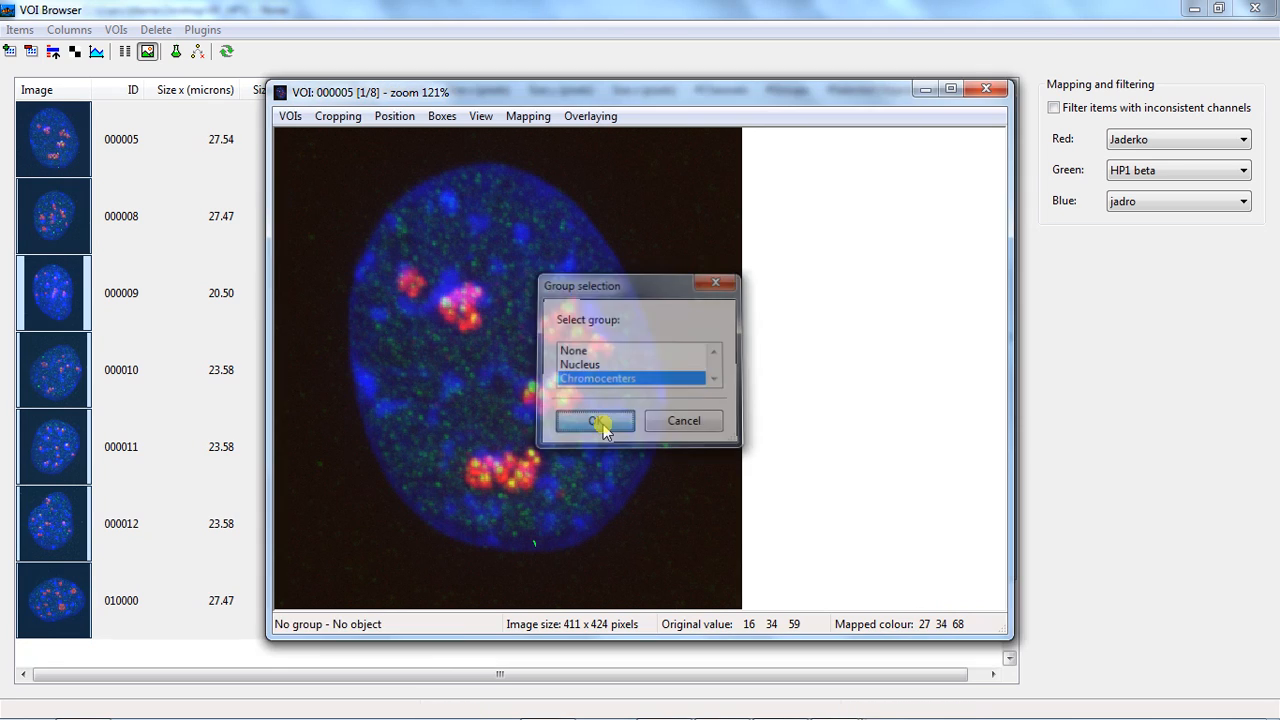
Set the overlay colour to yellow and display the chromocenters as object outlines
{"action": "left_click", "coordinate": [605, 118]}
{"action": "left_click", "coordinate": [630, 312]}
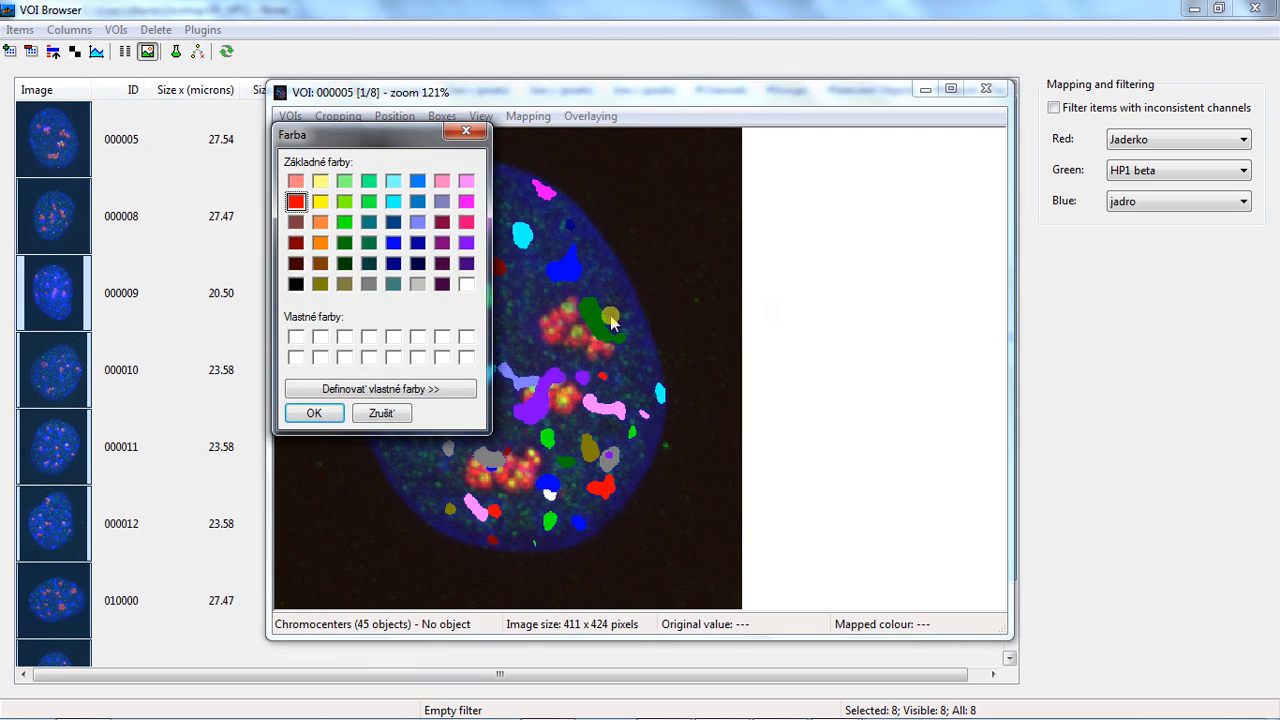
{"action": "left_click", "coordinate": [320, 201]}
{"action": "left_click", "coordinate": [310, 414]}
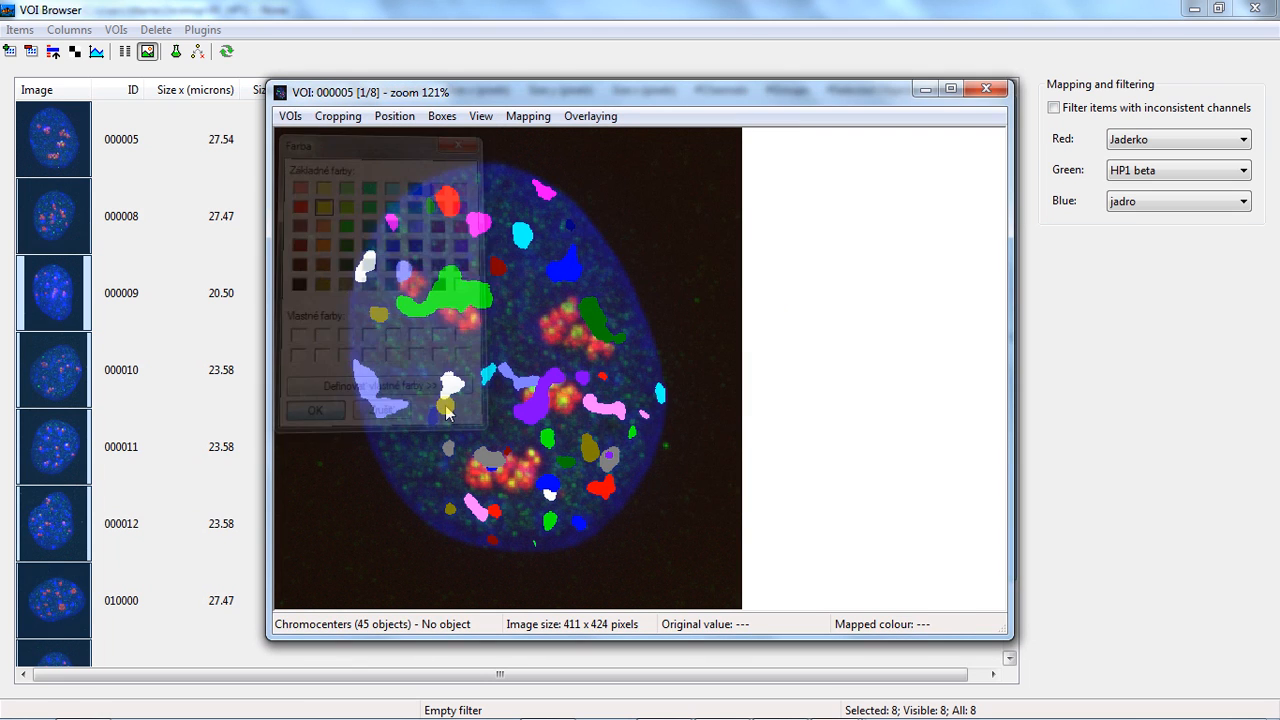
{"action": "left_click", "coordinate": [590, 116]}
{"action": "left_click", "coordinate": [614, 187]}
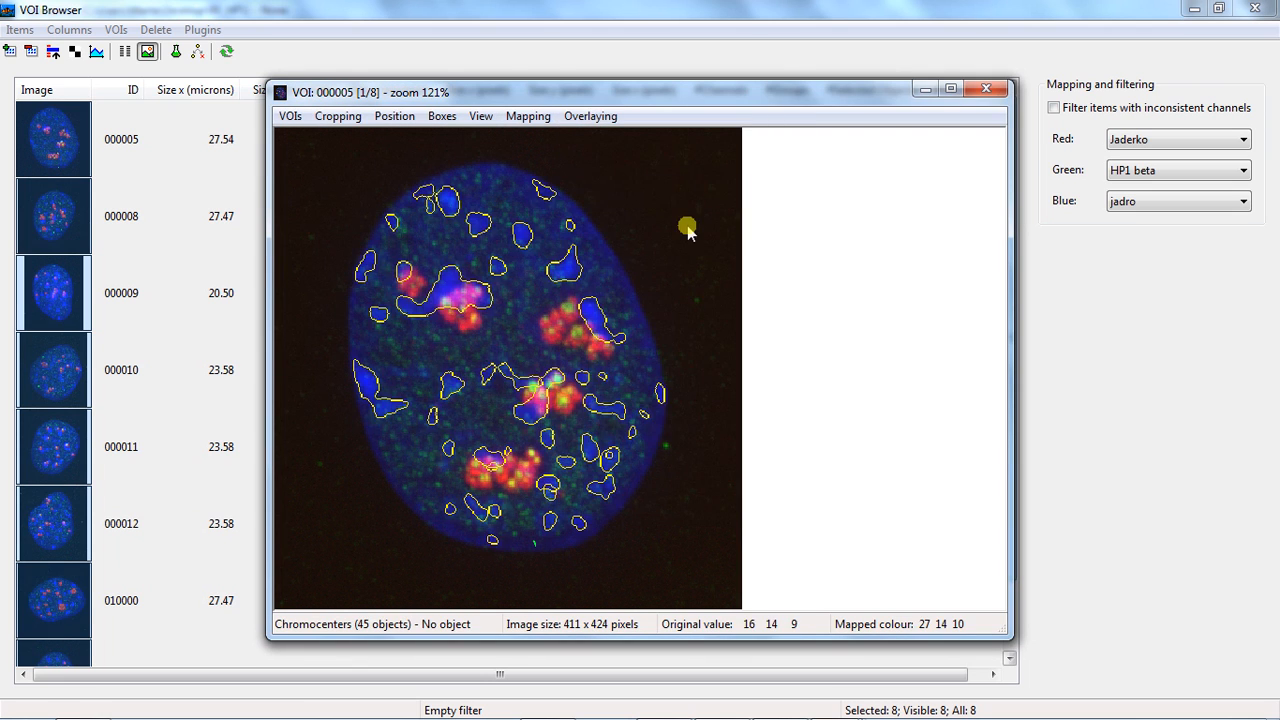
Hide the red and green channels so only the blue channel shows beneath the chromocenter outlines
{"action": "left_click", "coordinate": [526, 116]}
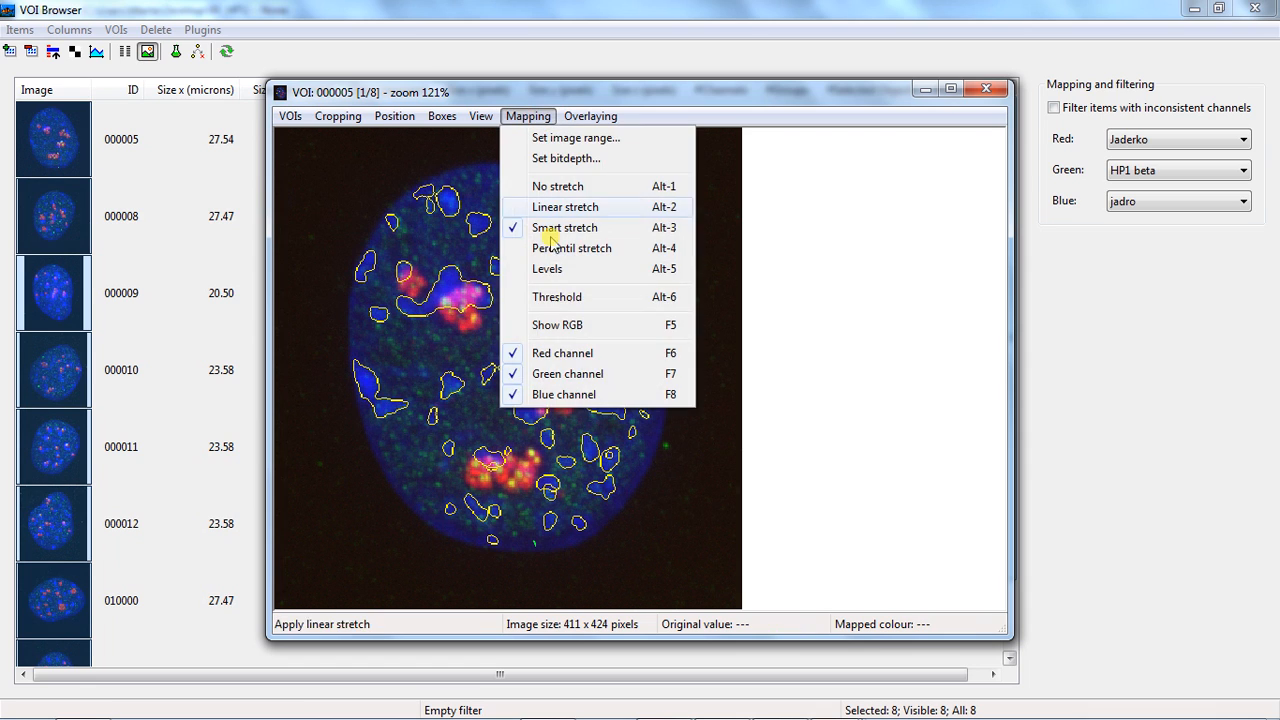
{"action": "left_click", "coordinate": [565, 354]}
{"action": "left_click", "coordinate": [528, 117]}
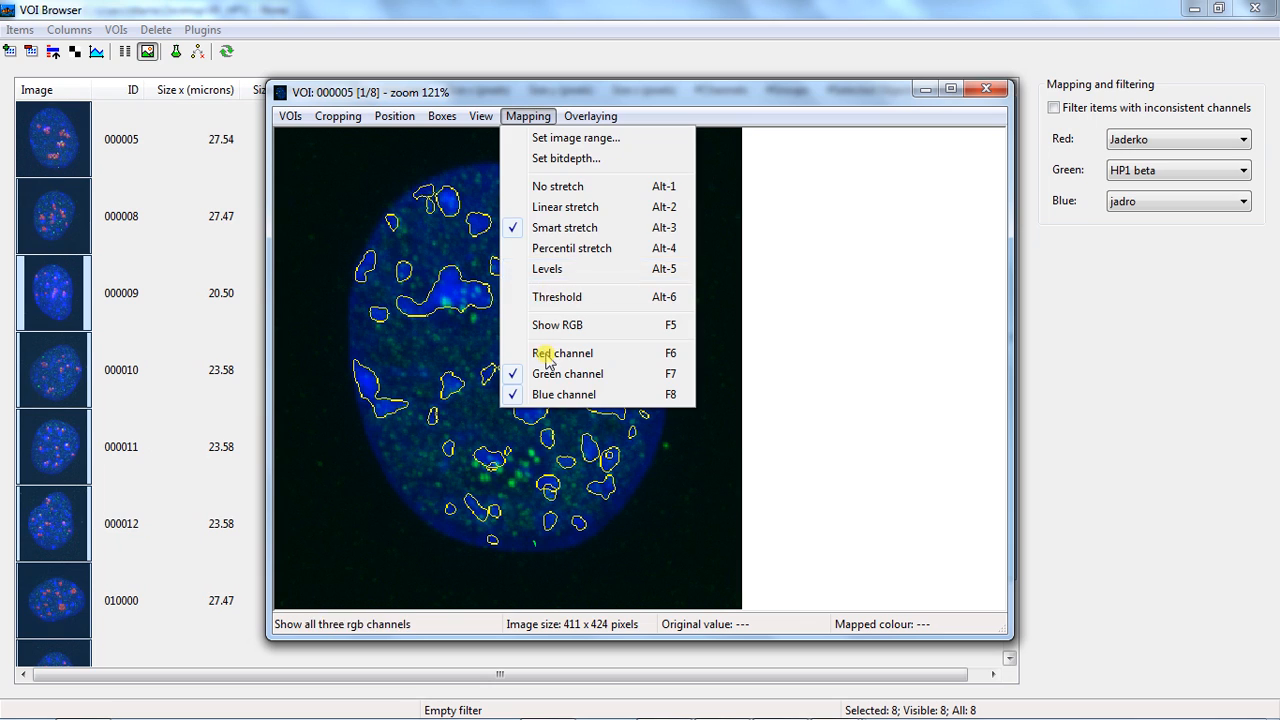
{"action": "left_click", "coordinate": [555, 374]}
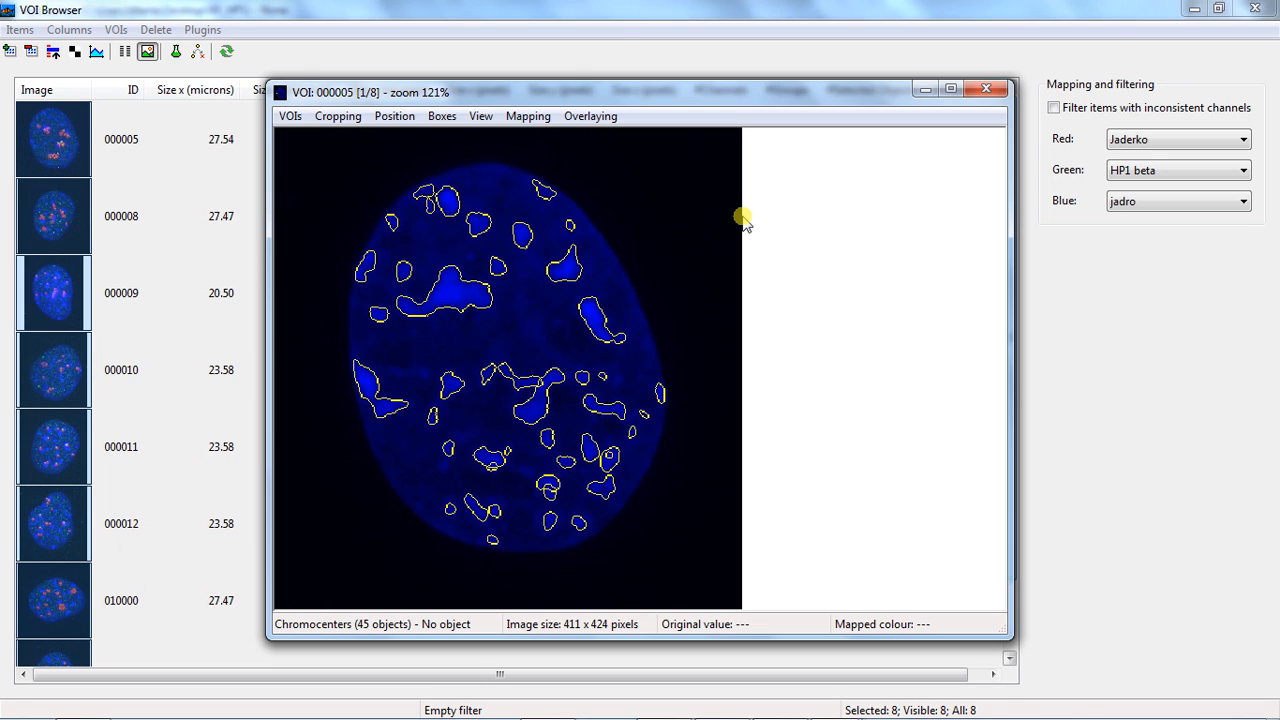
Go through the following VOIs up to 010000 to check the chromocenter outlines against the blue channel
{"action": "key", "text": "Page_Down"}
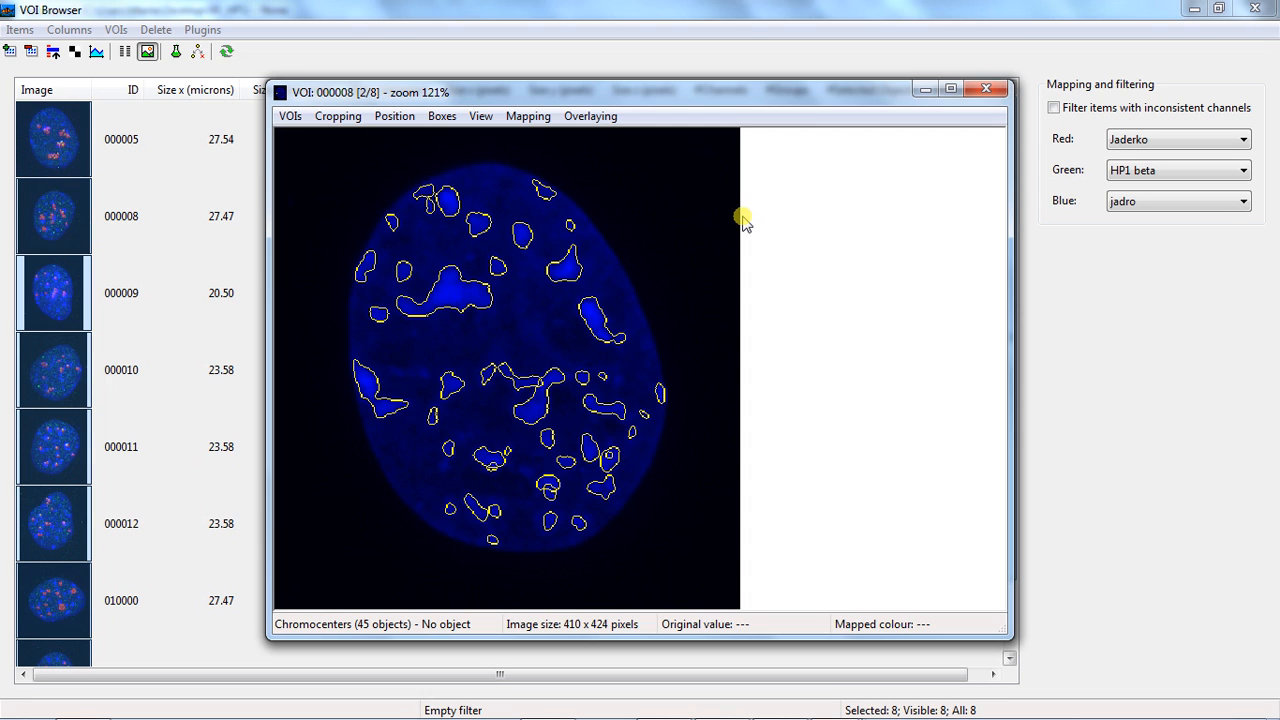
{"action": "key", "text": "Page_Down"}
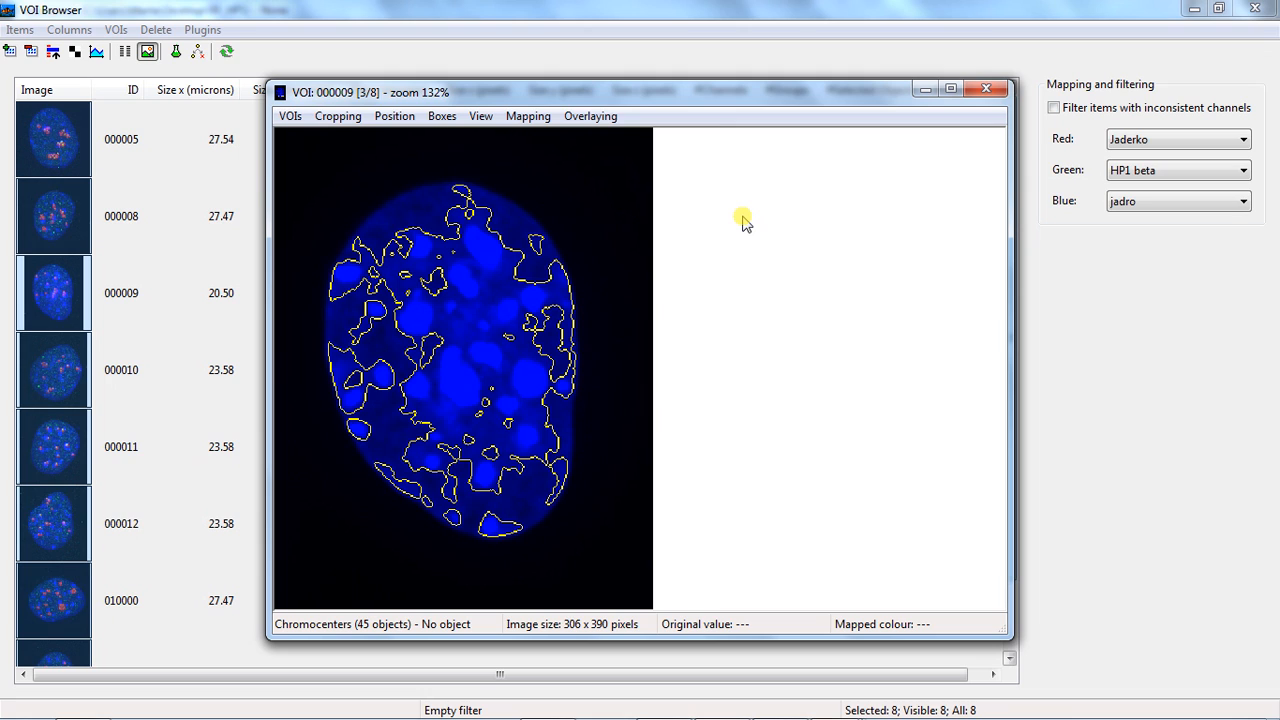
{"action": "key", "text": "Page_Down"}
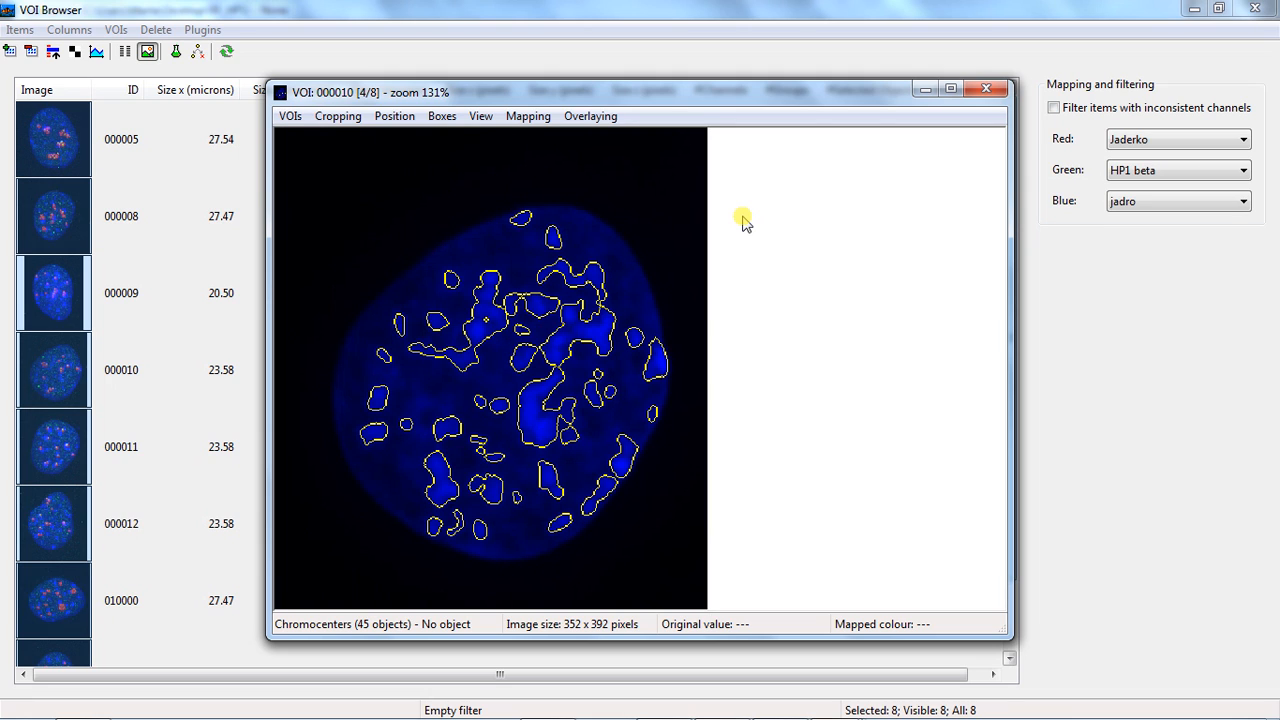
{"action": "key", "text": "Page_Down"}
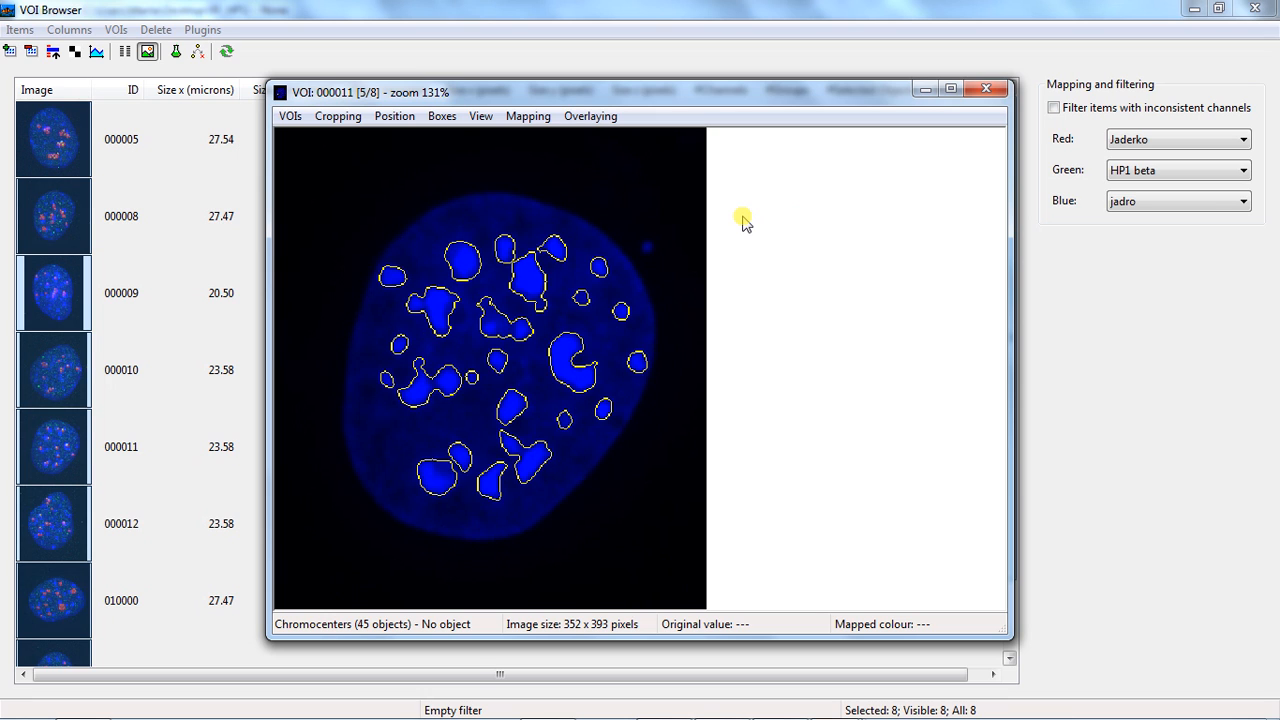
{"action": "key", "text": "Page_Down"}
Check the chromocenter outlines in the last VOI, 010001, and close the image viewer
{"action": "key", "text": "Page_Down"}
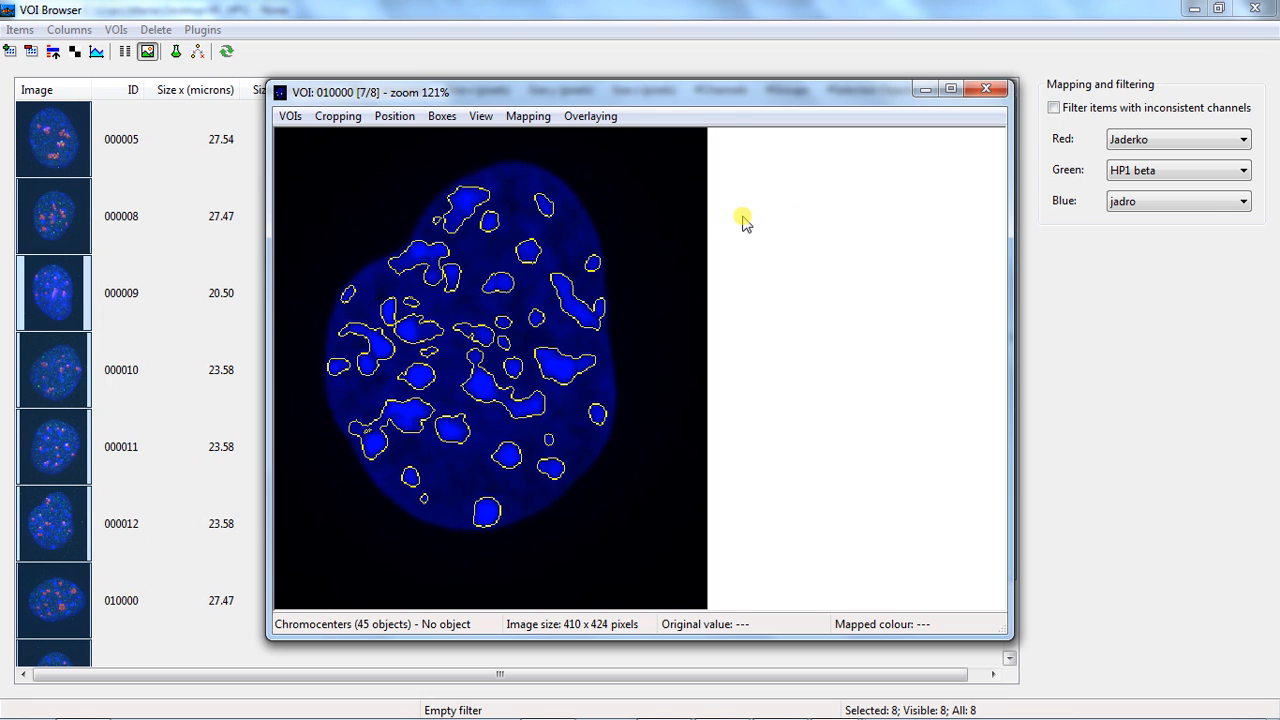
{"action": "key", "text": "Page_Down"}
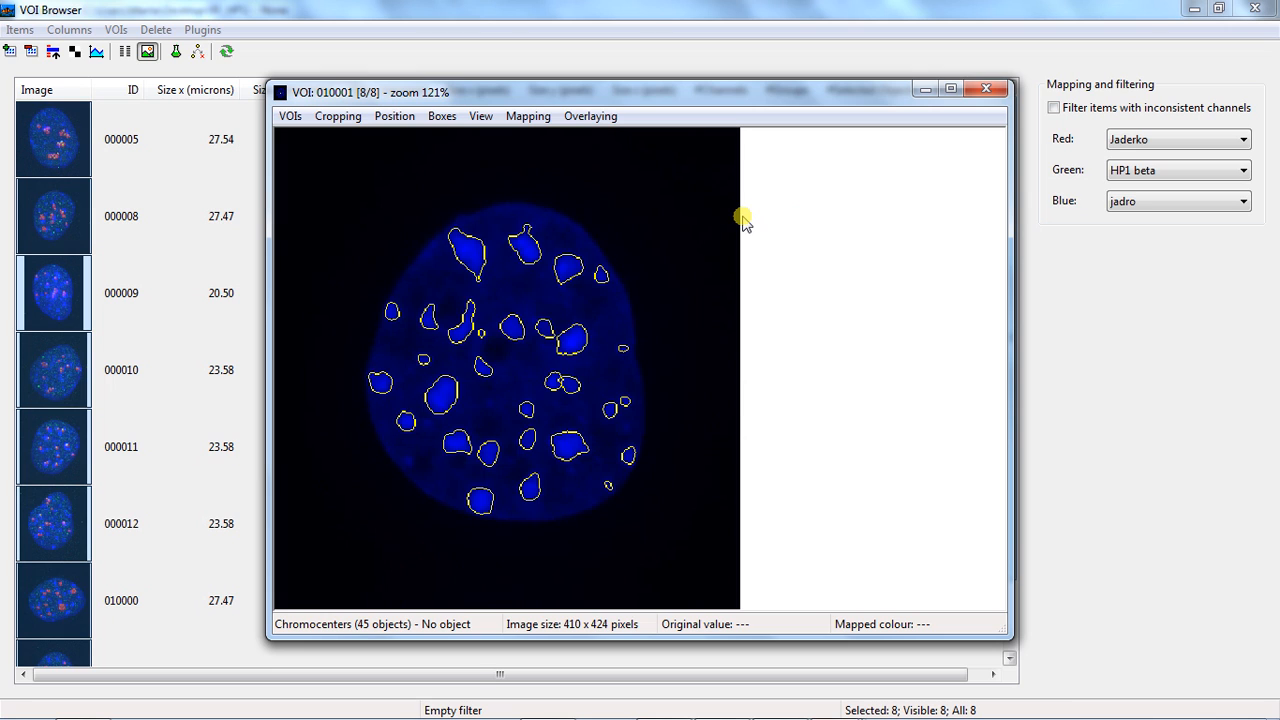
{"action": "left_click", "coordinate": [986, 89]}
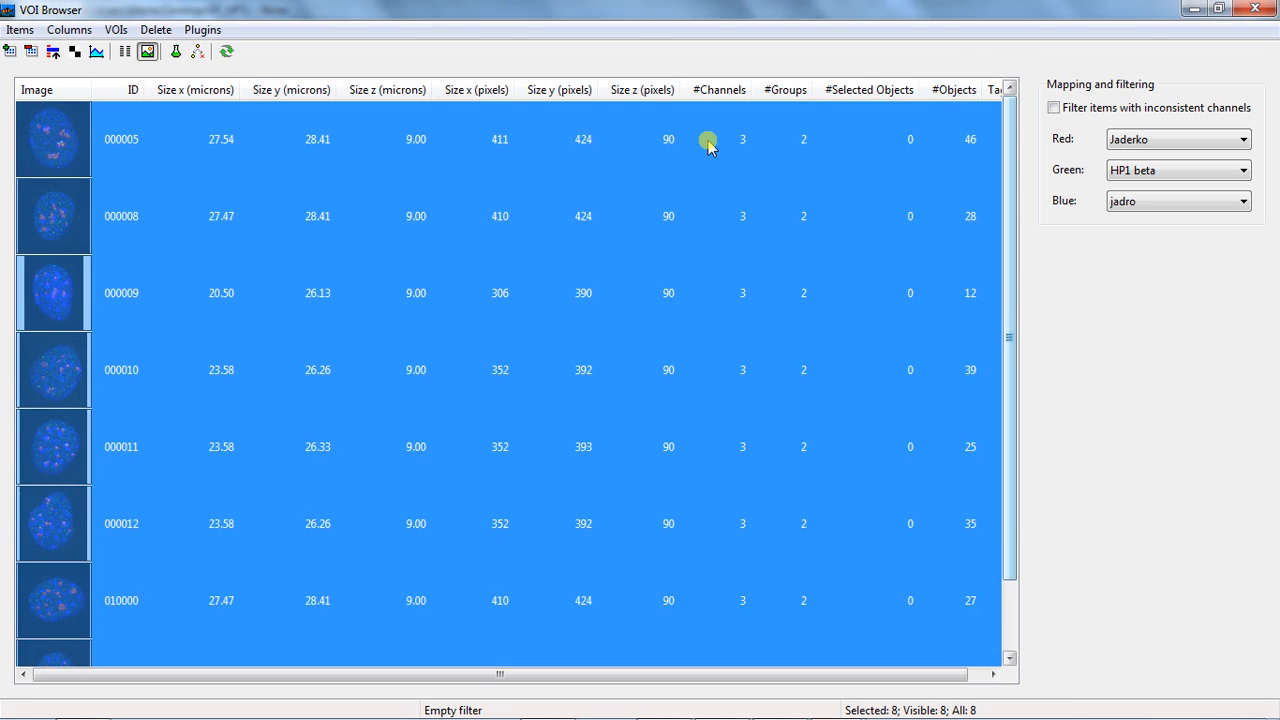
Start hysteresis-threshold object finding again and restrict it to VOIs 000009 to 000012
{"action": "left_click", "coordinate": [205, 33]}
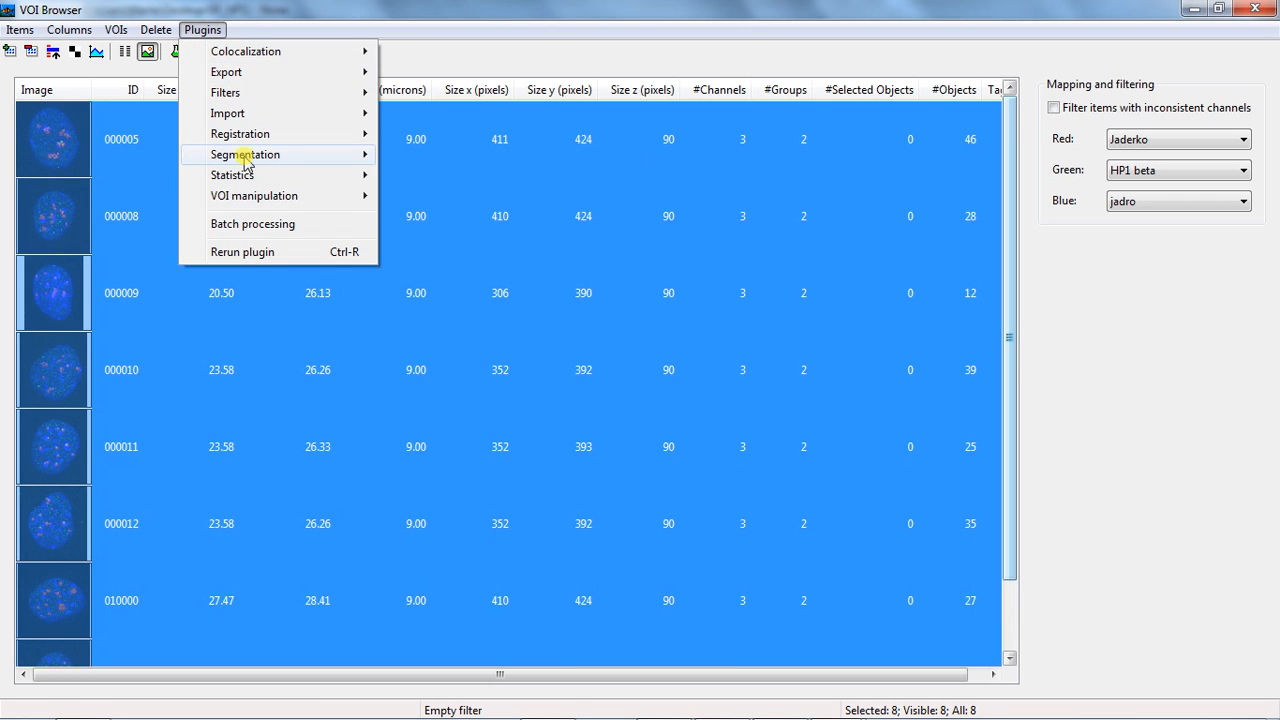
{"action": "mouse_move", "coordinate": [246, 155]}
{"action": "left_click", "coordinate": [503, 265]}
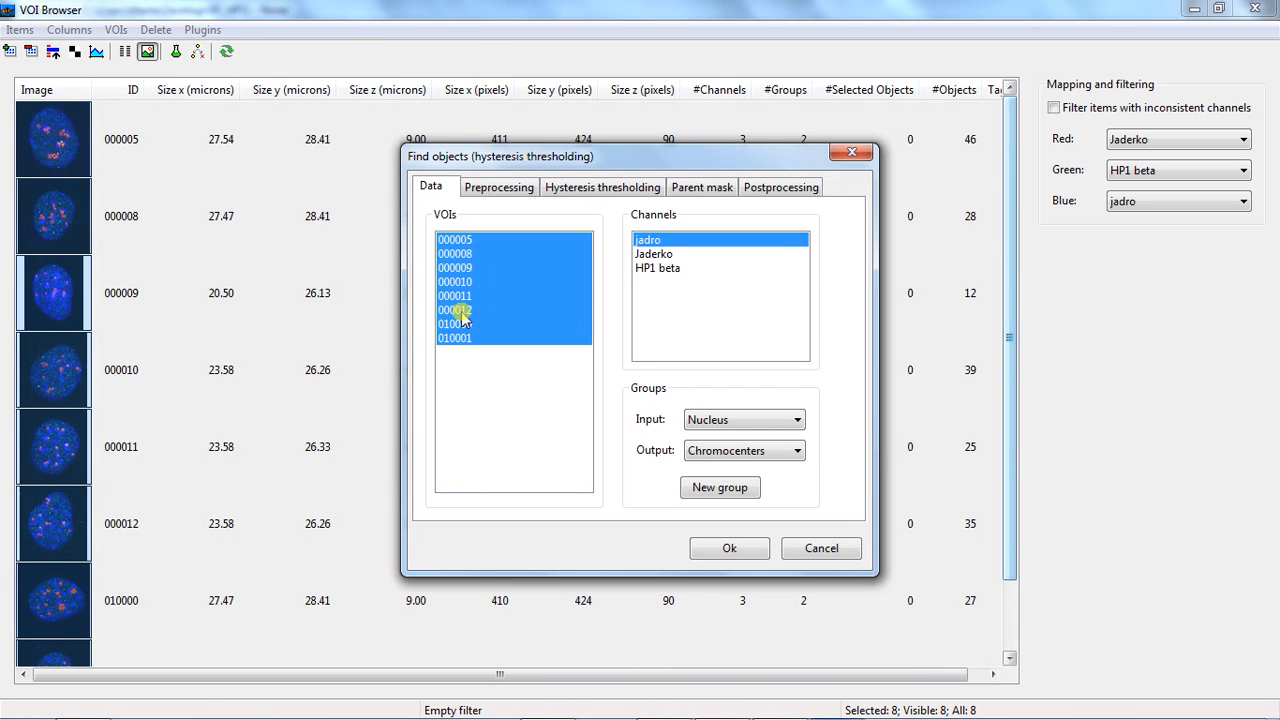
{"action": "left_click_drag", "start_coordinate": [461, 268], "coordinate": [472, 312]}
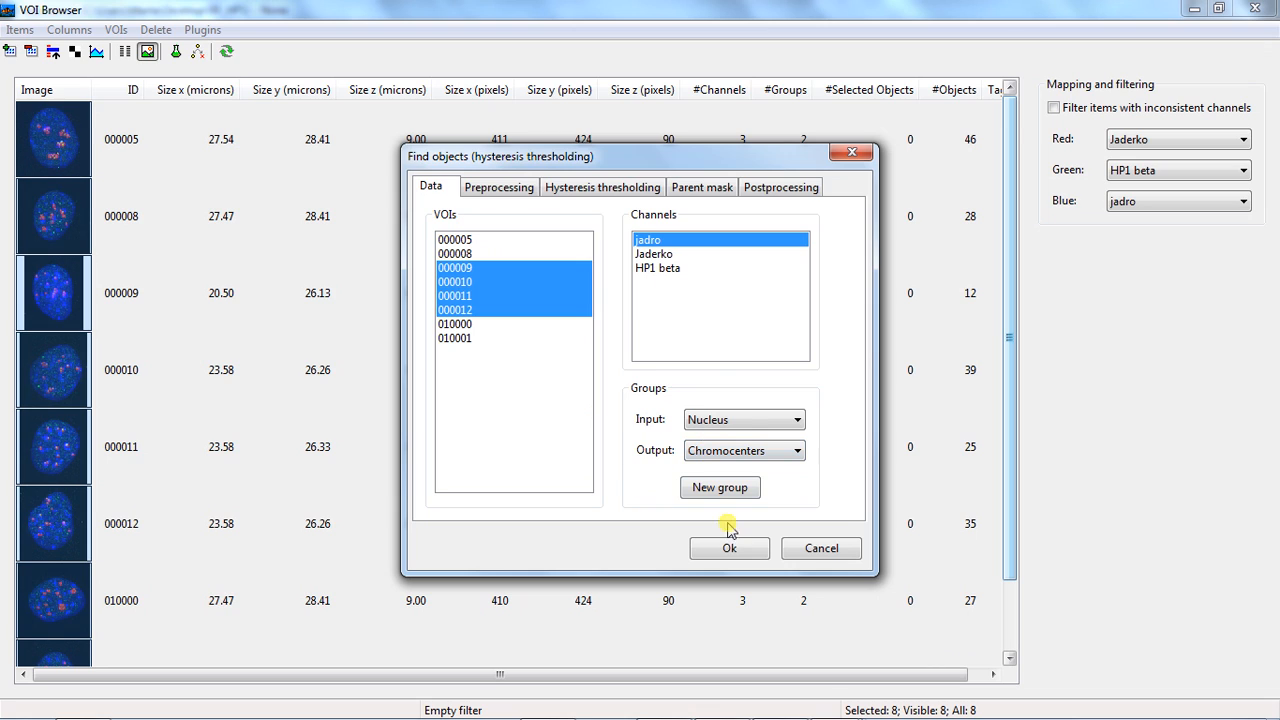
Set the thresholding to 3 levels with object level 3 and run the chromocenter segmentation
{"action": "left_click", "coordinate": [581, 192]}
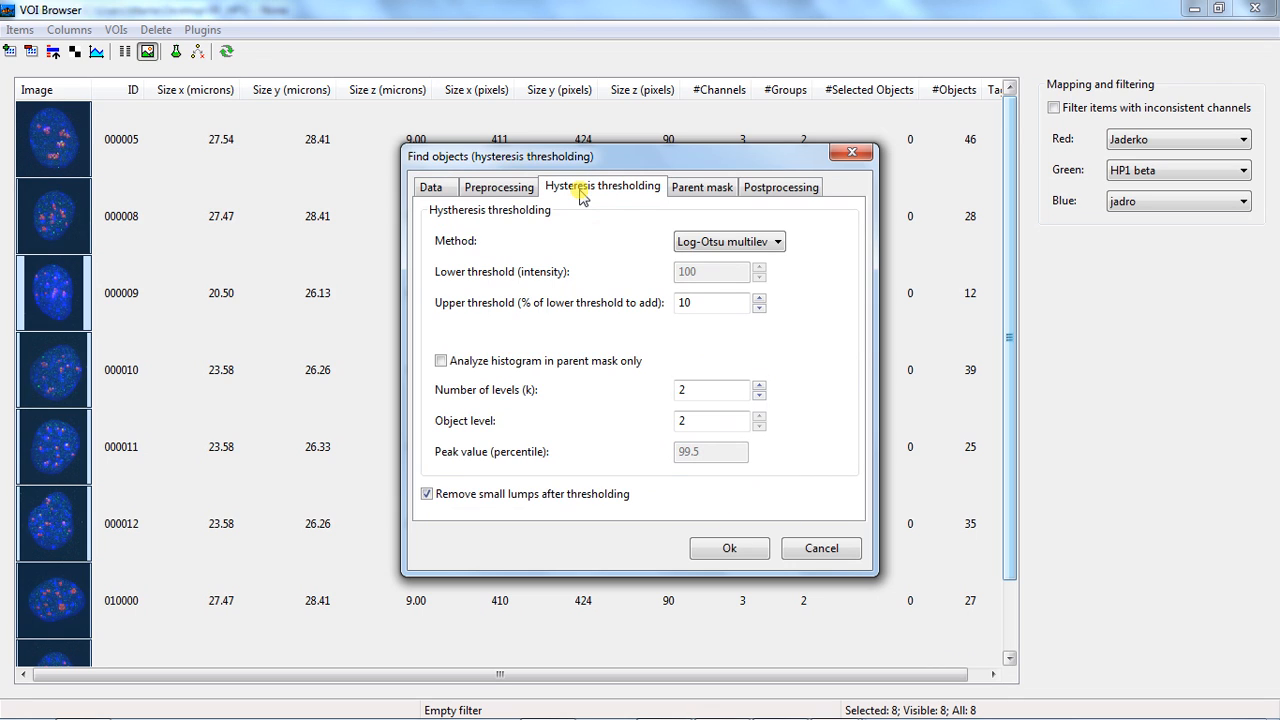
{"action": "left_click", "coordinate": [760, 386]}
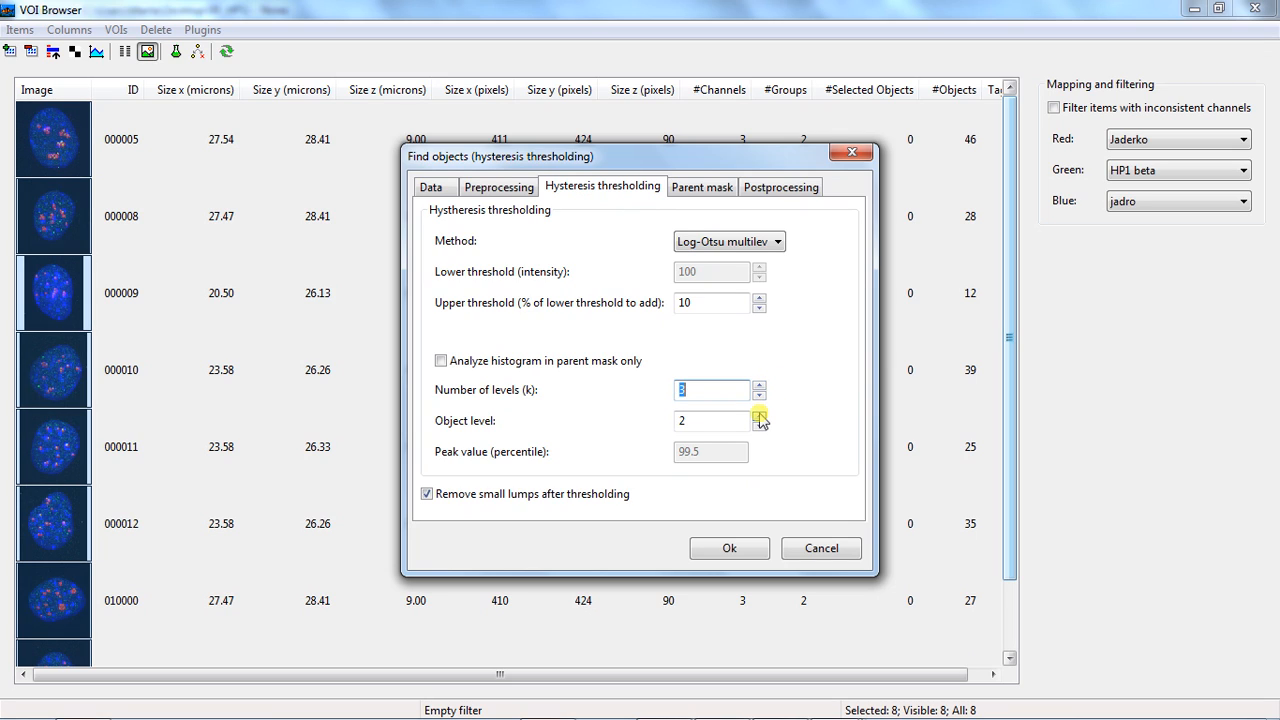
{"action": "left_click", "coordinate": [760, 416]}
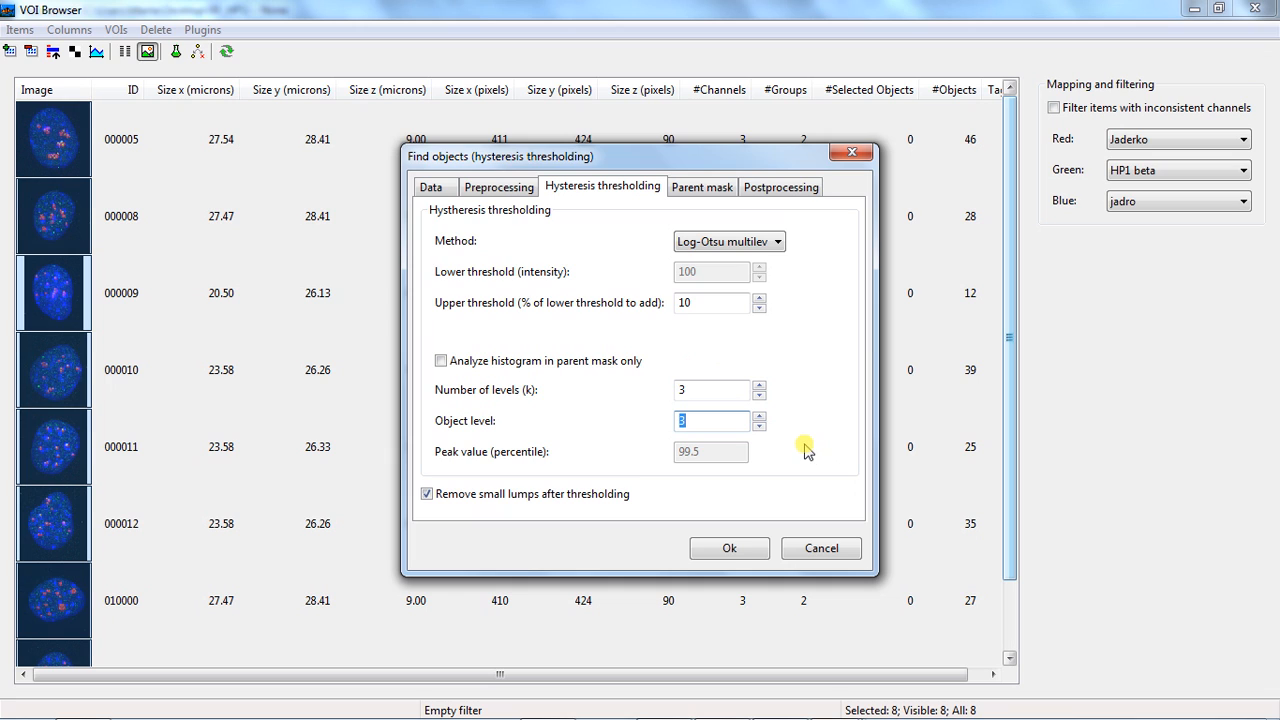
{"action": "left_click", "coordinate": [733, 550]}
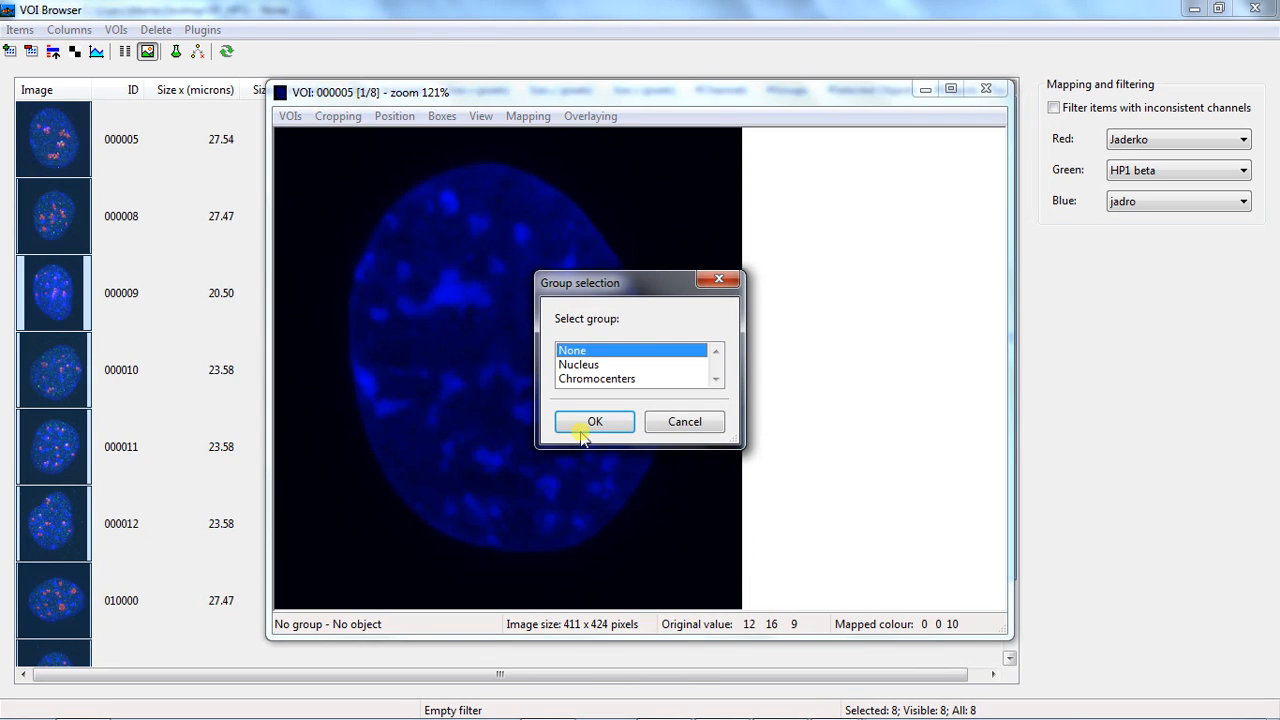
Overlay the Chromocenters group on VOI 000005 and display the objects as boundaries
{"action": "left_click", "coordinate": [624, 379]}
{"action": "left_click", "coordinate": [627, 421]}
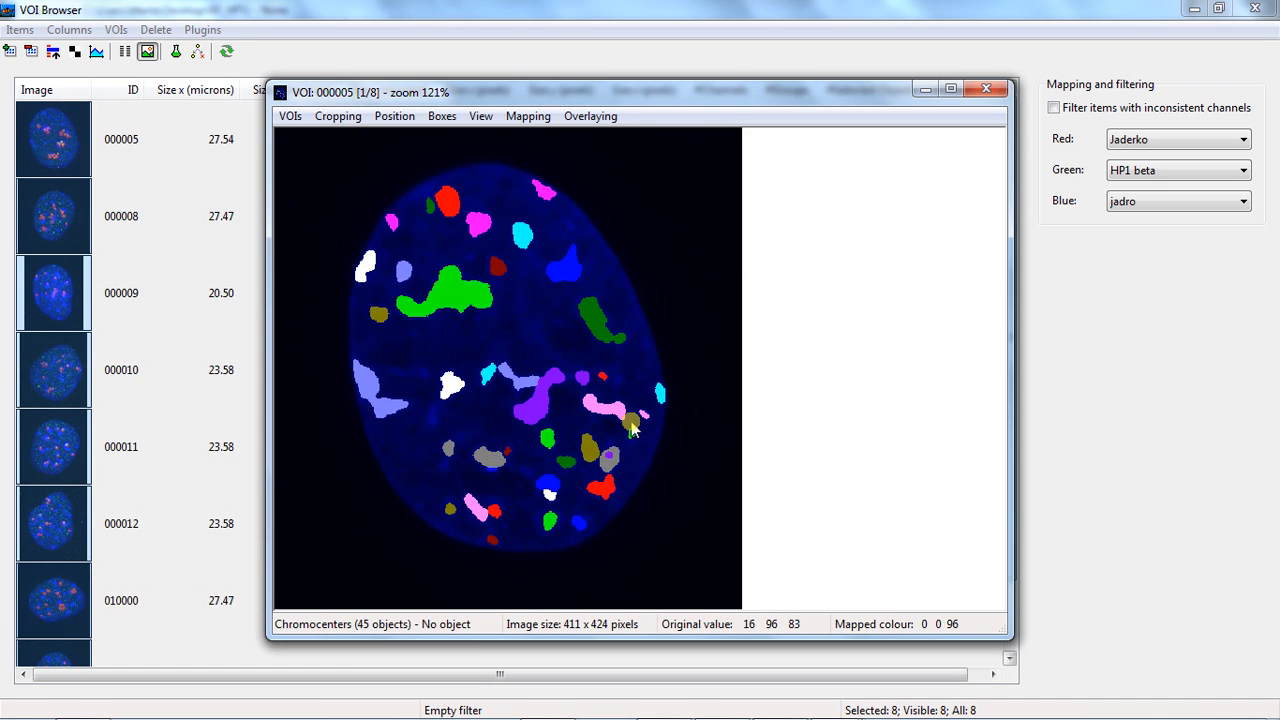
{"action": "left_click", "coordinate": [603, 117]}
{"action": "left_click", "coordinate": [614, 186]}
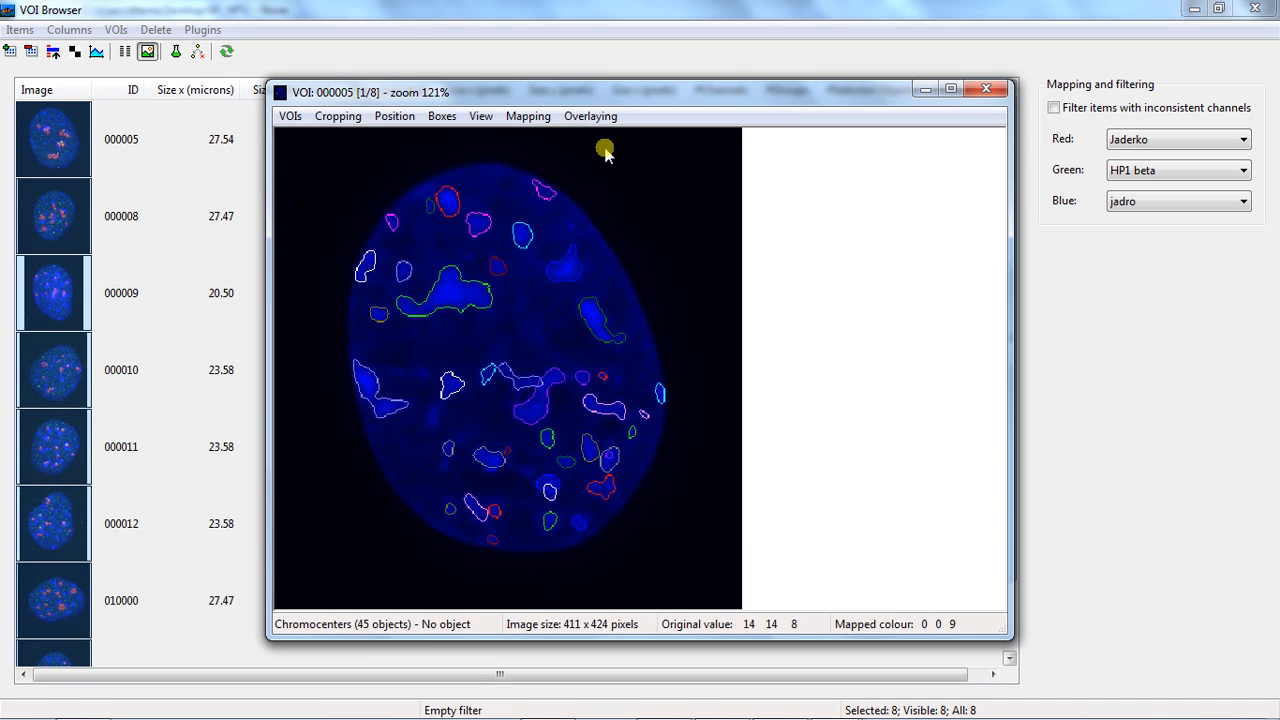
Change the chromocenter overlay colour to yellow
{"action": "left_click", "coordinate": [604, 117]}
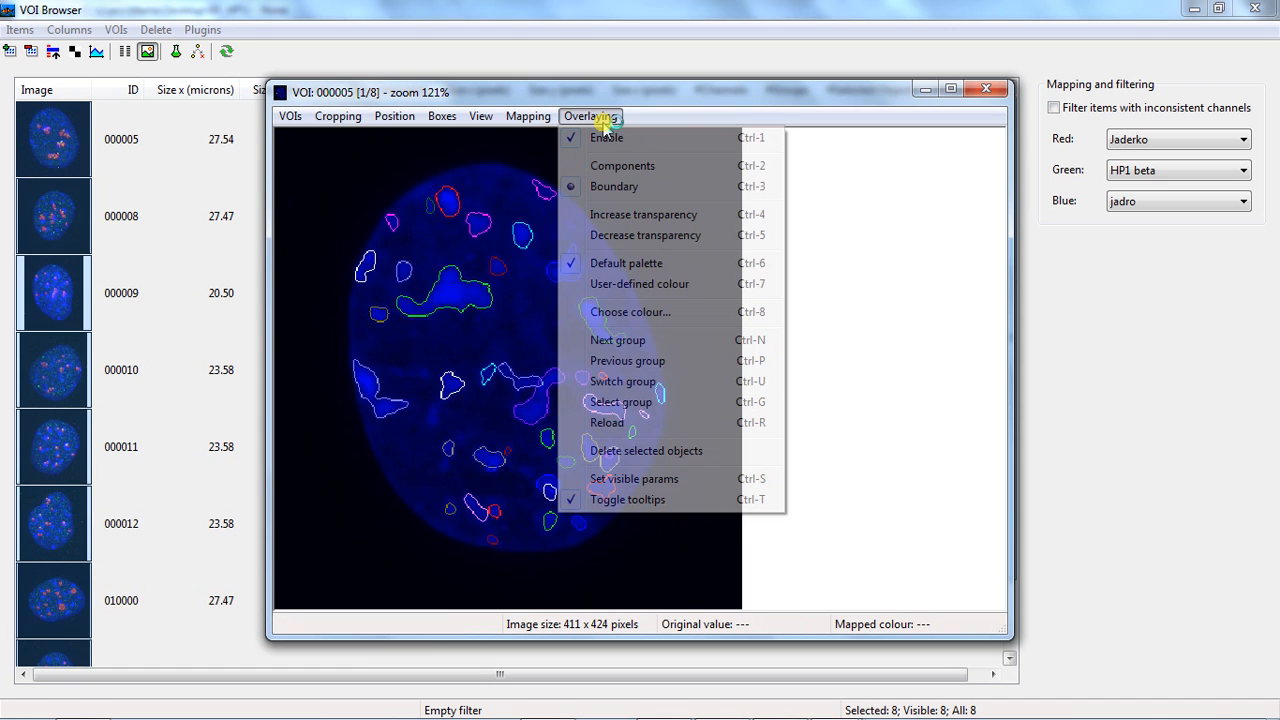
{"action": "left_click", "coordinate": [630, 313]}
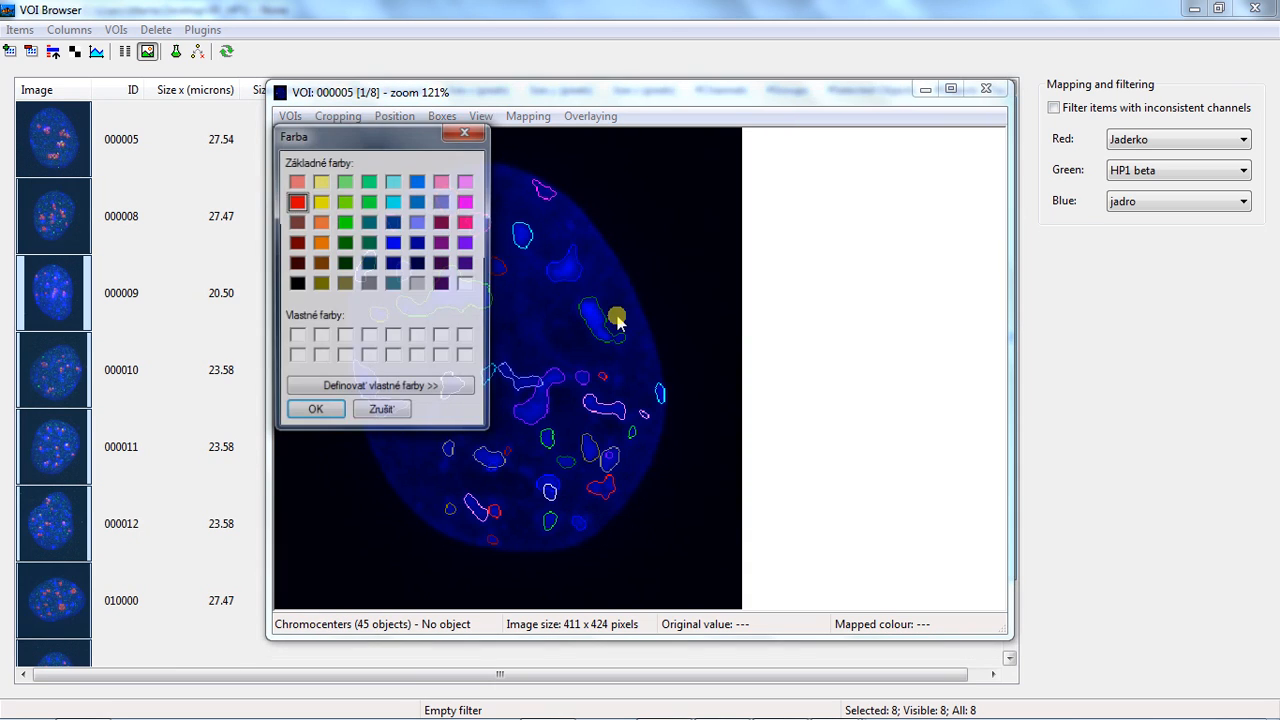
{"action": "left_click", "coordinate": [320, 202]}
{"action": "left_click", "coordinate": [314, 414]}
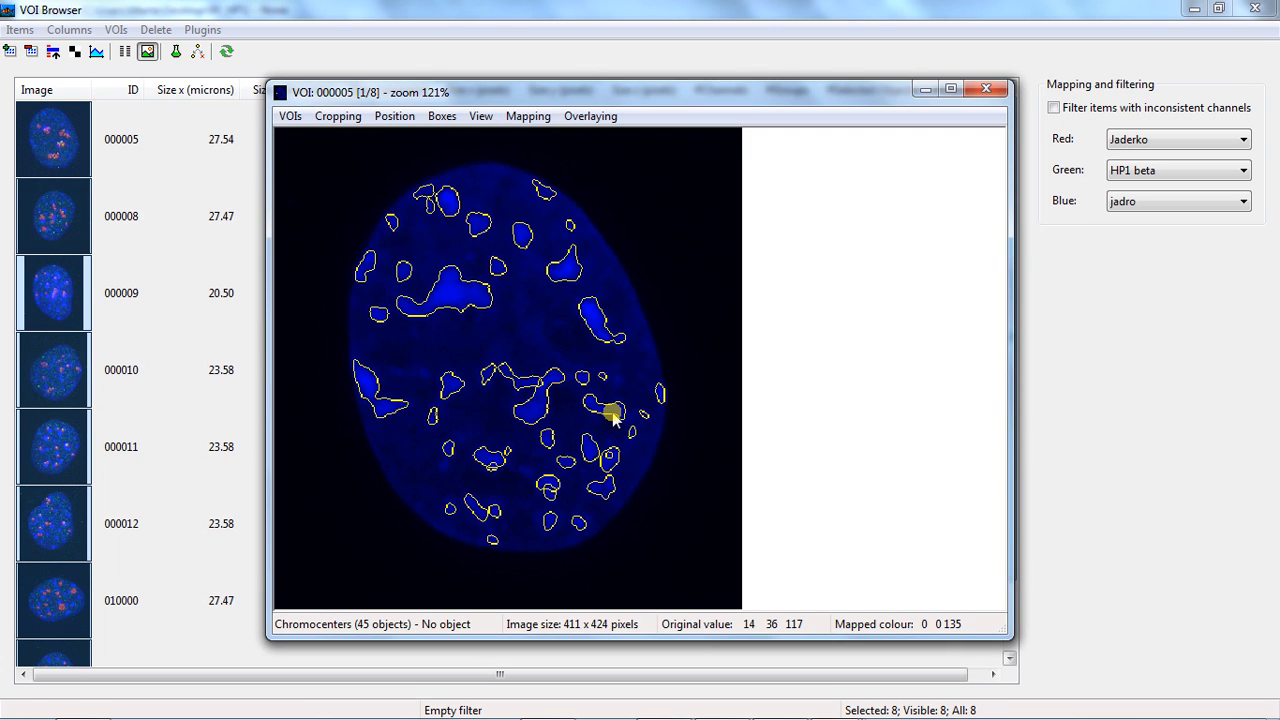
Go through the remaining VOIs up to 010001 to check the new chromocenter outlines, and close the image viewer
{"action": "key", "text": "Page_Down"}
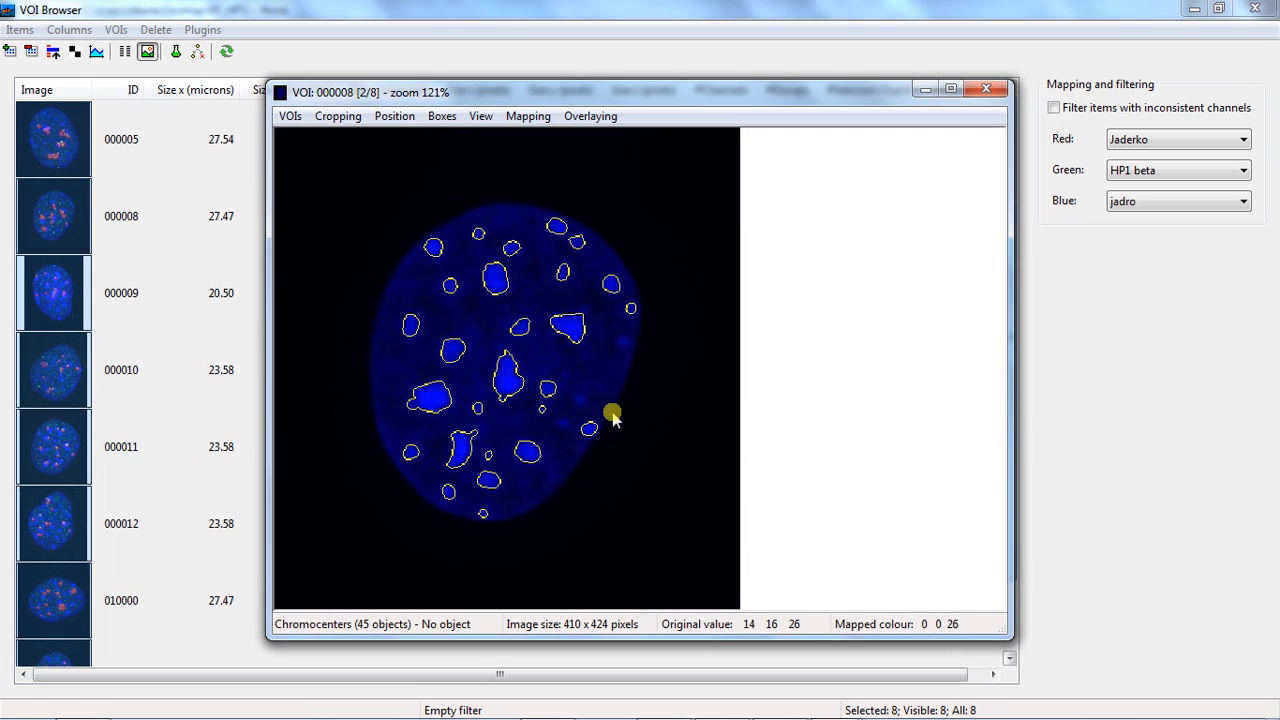
{"action": "key", "text": "Page_Down"}
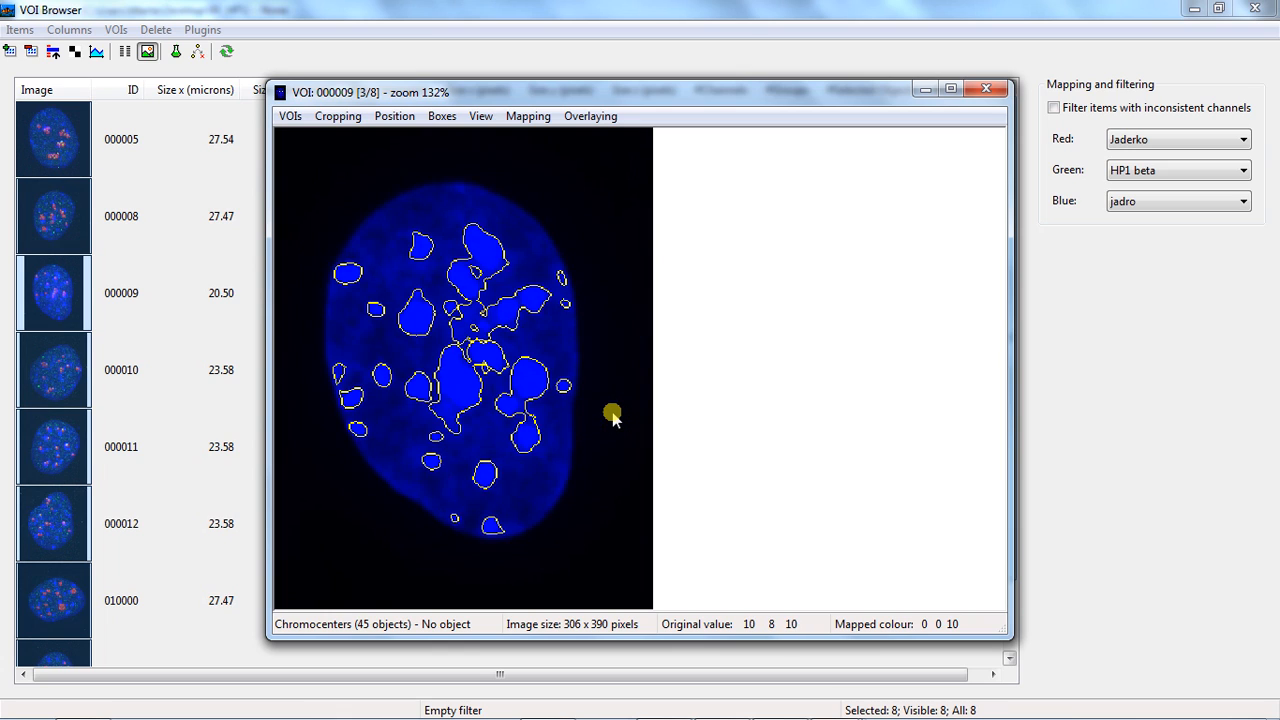
{"action": "key", "text": "Page_Down"}
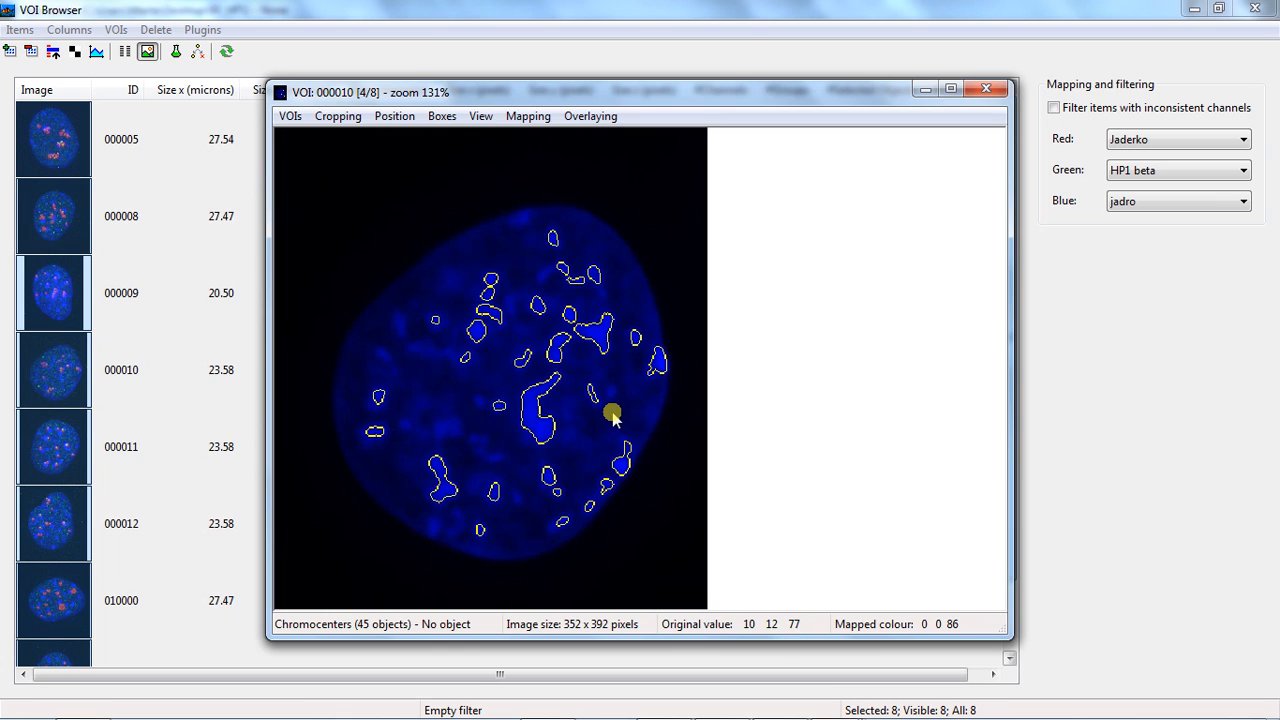
{"action": "key", "text": "Page_Down"}
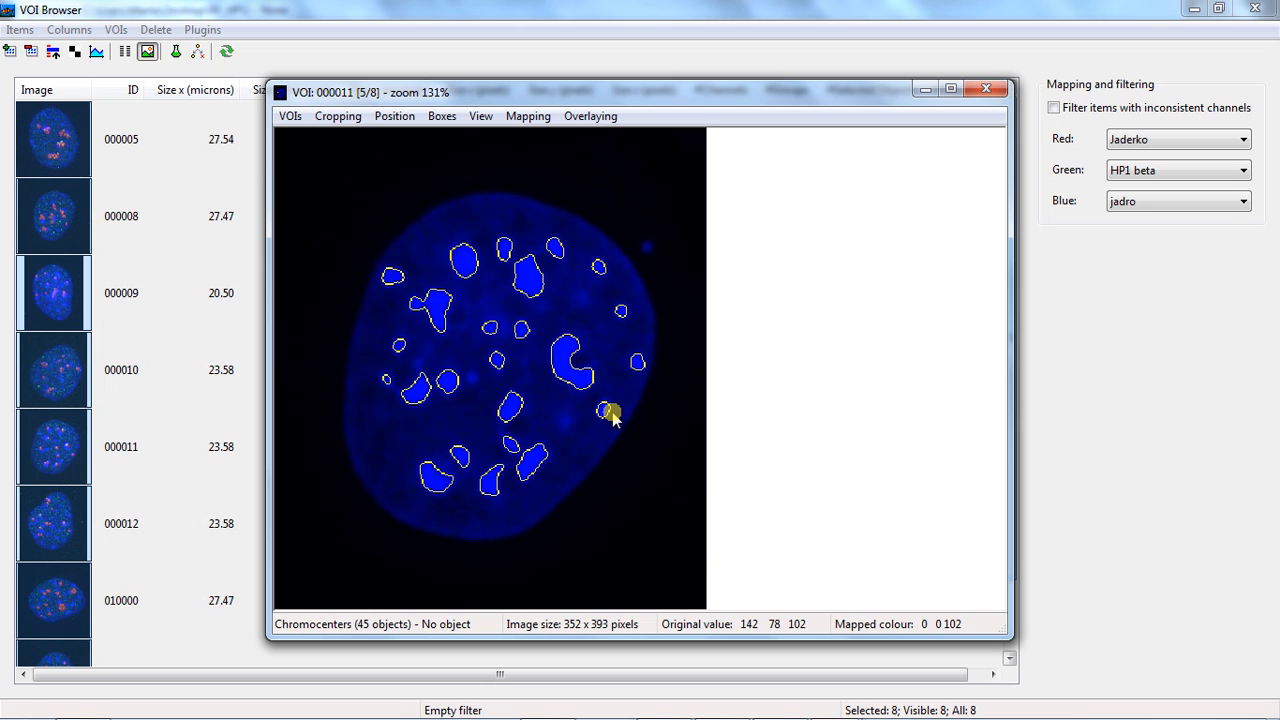
{"action": "key", "text": "Page_Down"}
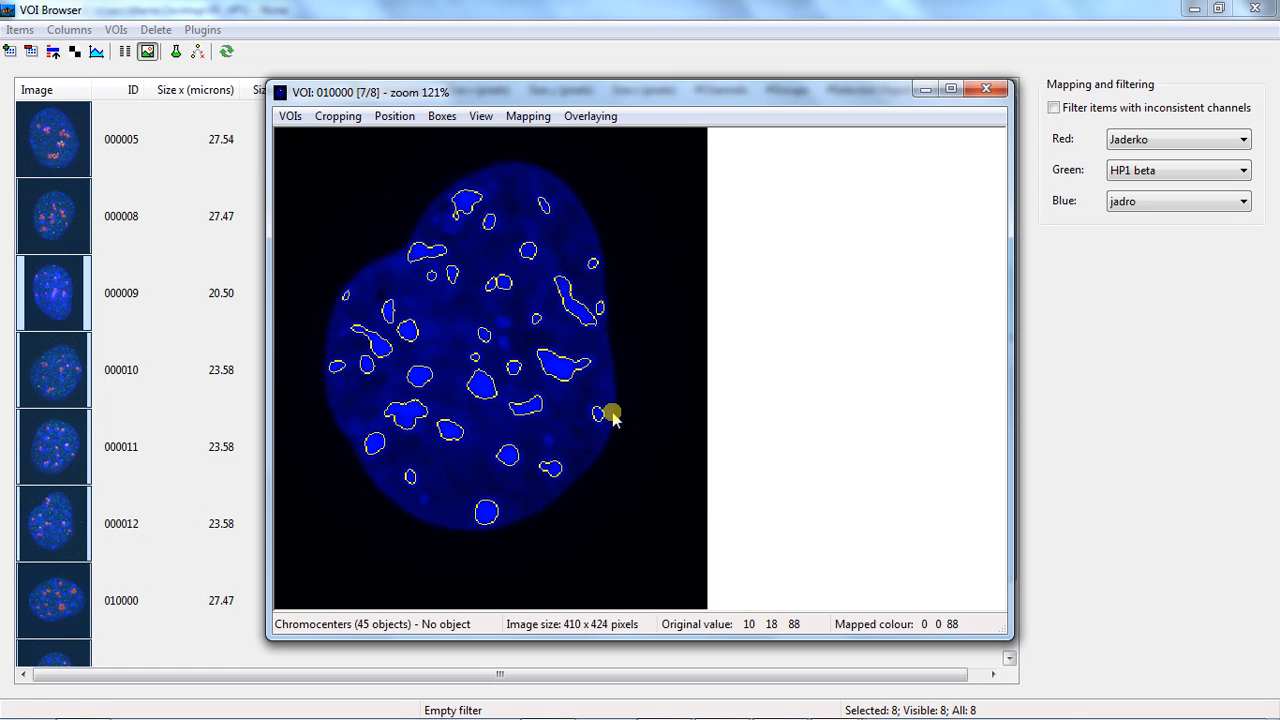
{"action": "key", "text": "Page_Down"}
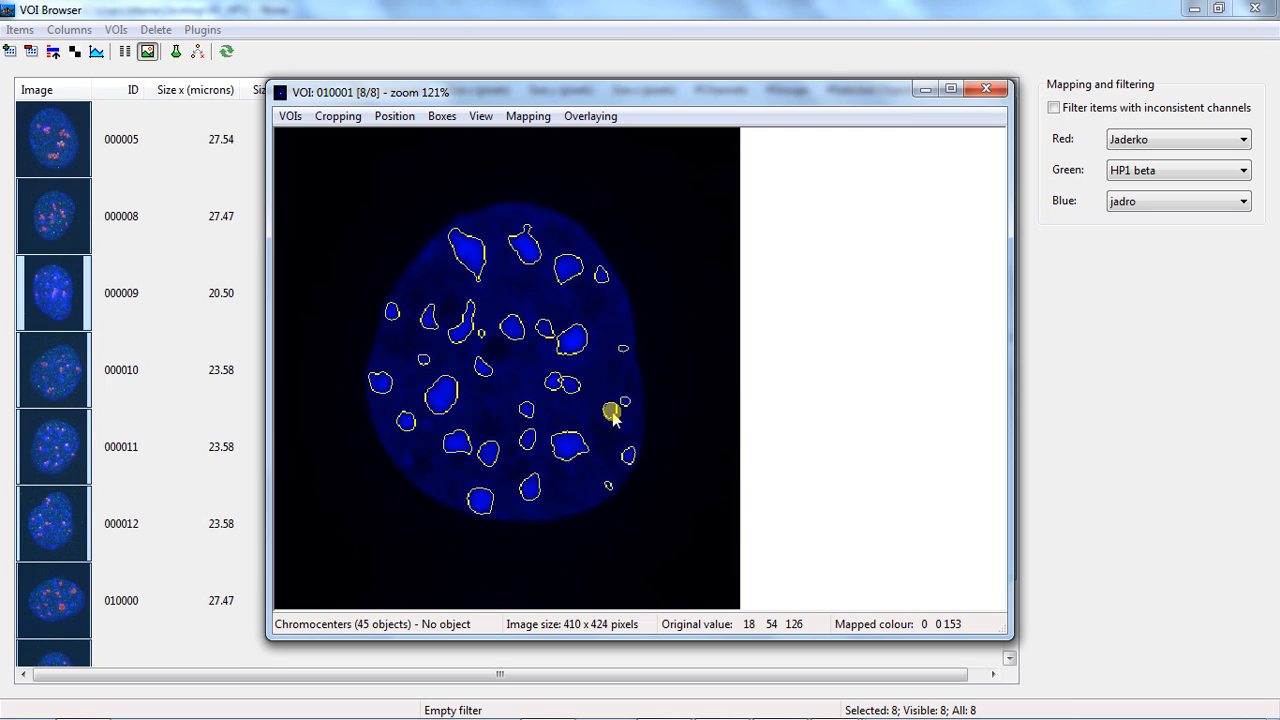
{"action": "left_click", "coordinate": [987, 91]}
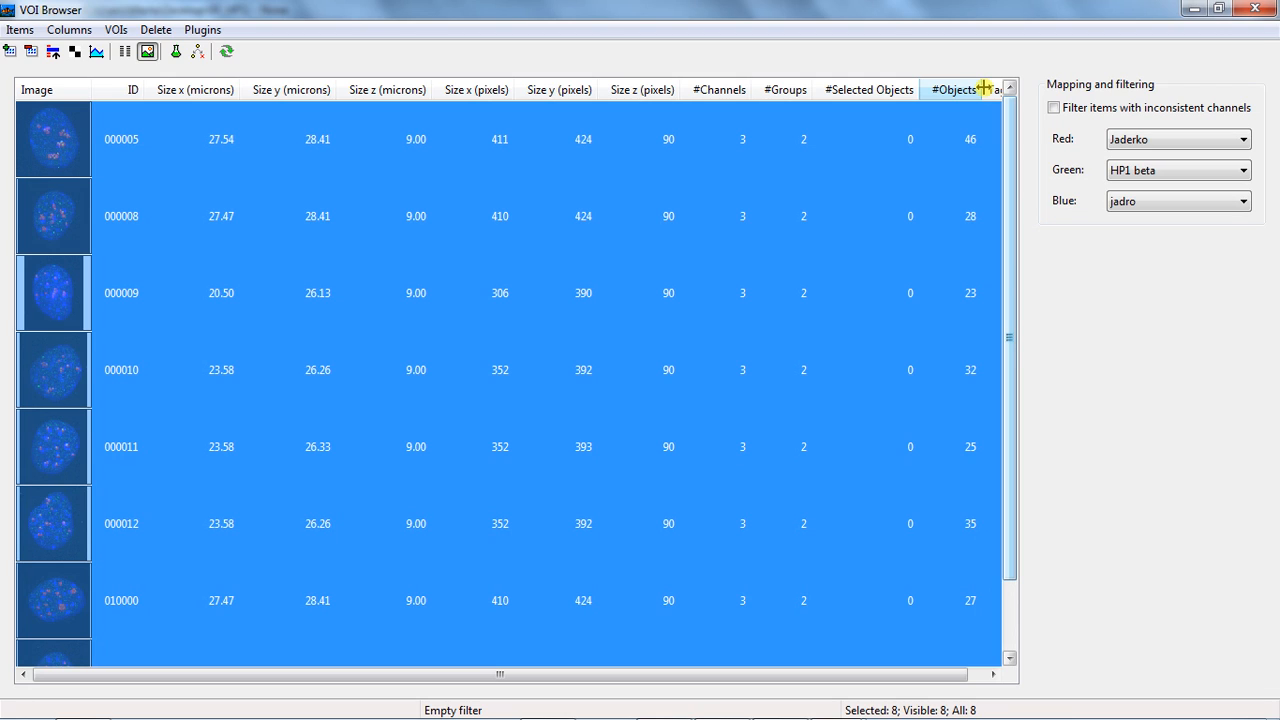
Start hysteresis-threshold object finding for all VOIs with a new output group named Nucleoli and the Jaderko channel
{"action": "left_click", "coordinate": [201, 30]}
{"action": "mouse_move", "coordinate": [264, 157]}
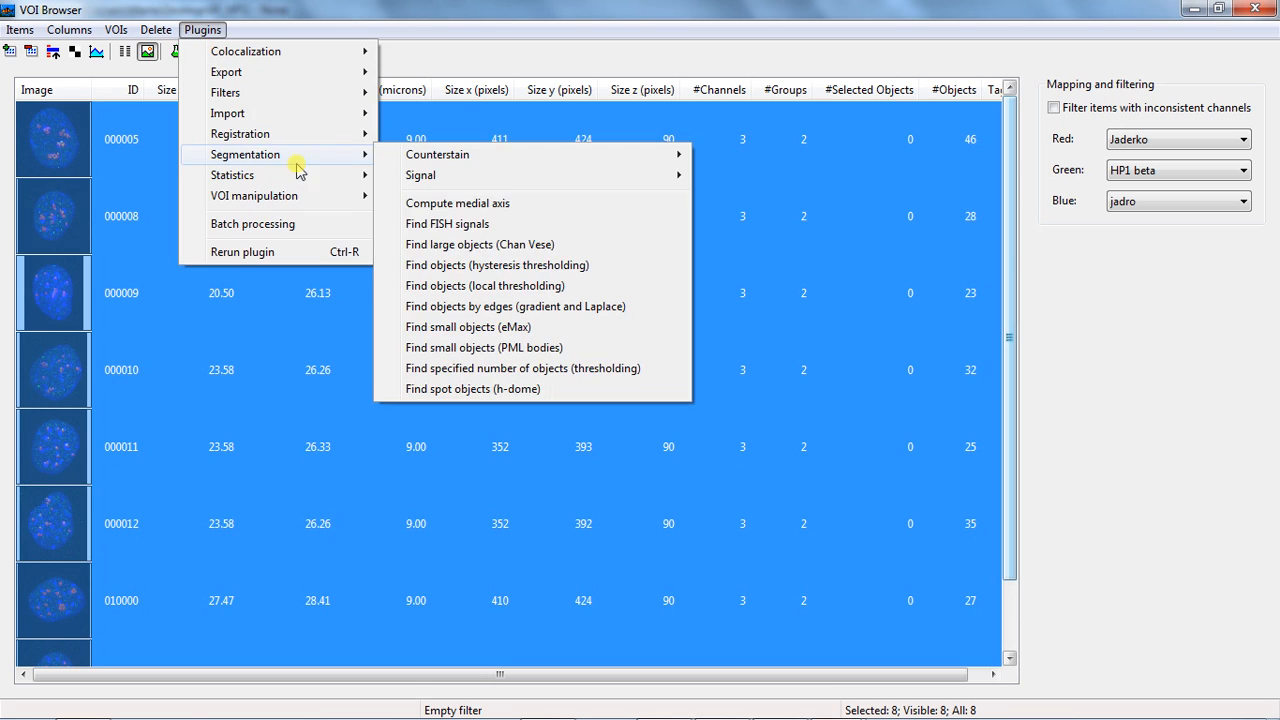
{"action": "left_click", "coordinate": [510, 266]}
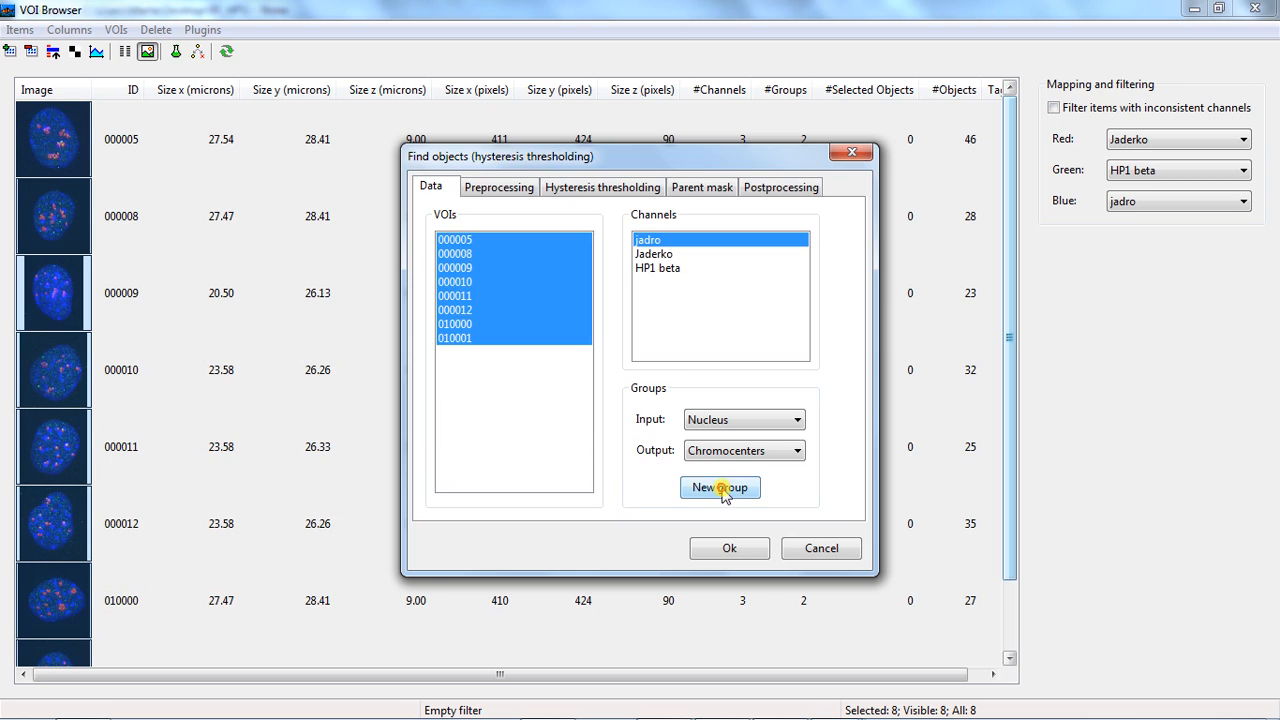
{"action": "left_click", "coordinate": [724, 490]}
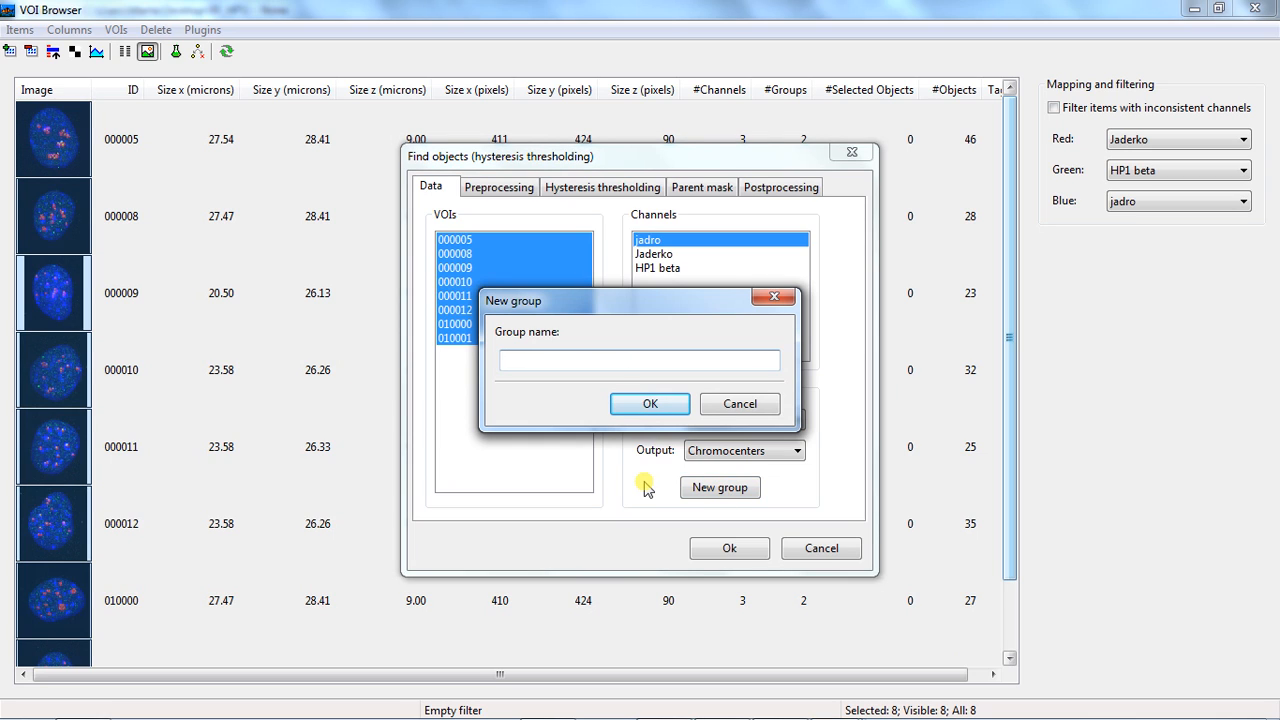
{"action": "type", "text": "Nucleoli"}
{"action": "left_click", "coordinate": [650, 402]}
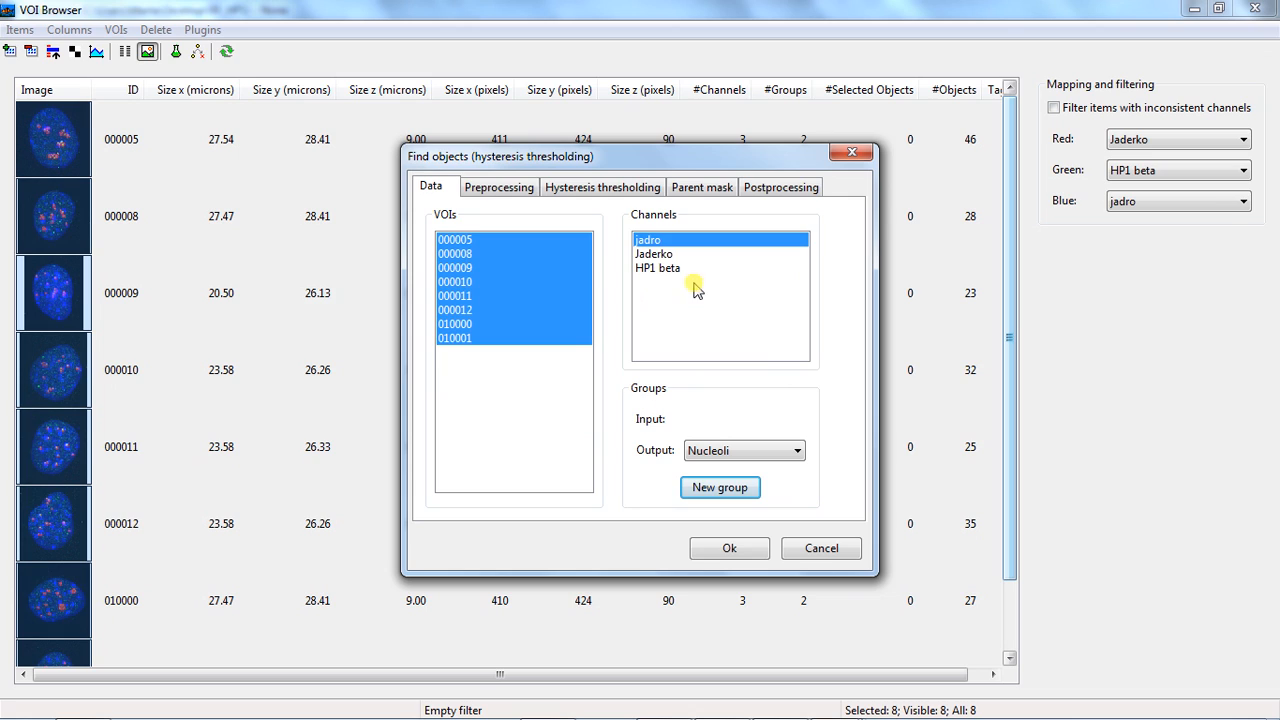
{"action": "left_click", "coordinate": [655, 254]}
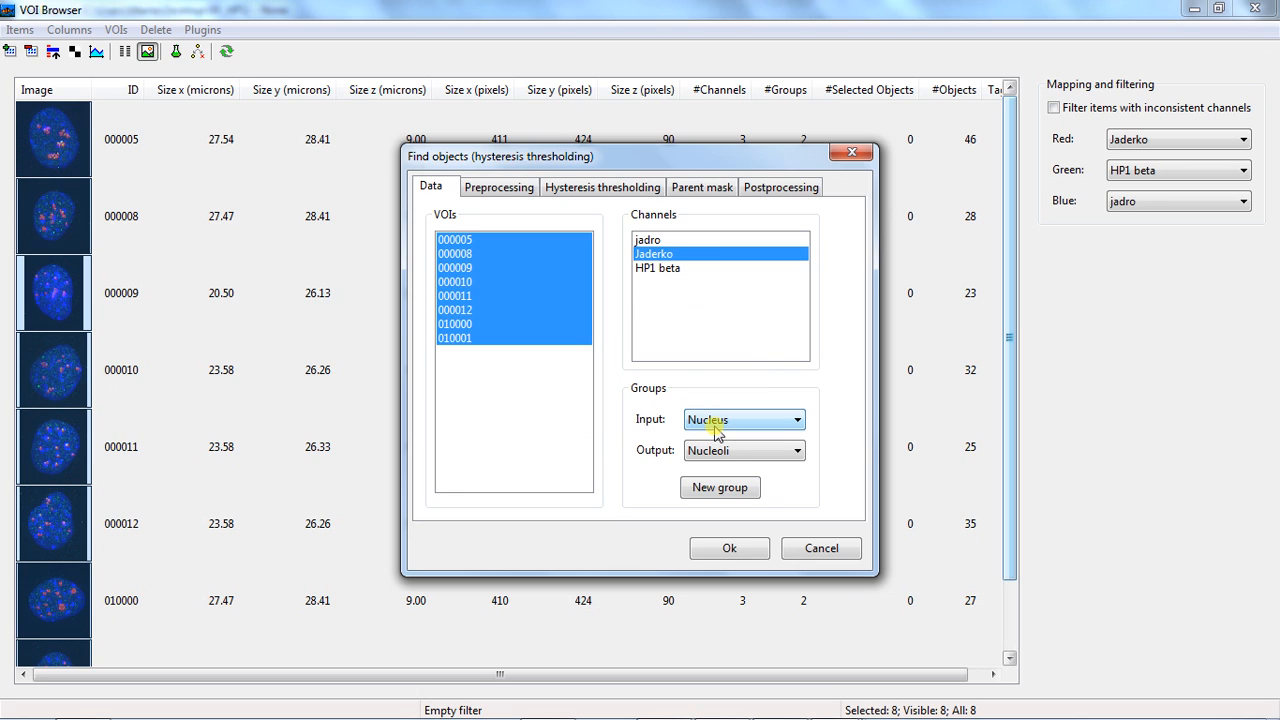
Check the parameters of the Gaussian filter used for preprocessing and accept them
{"action": "left_click", "coordinate": [509, 190]}
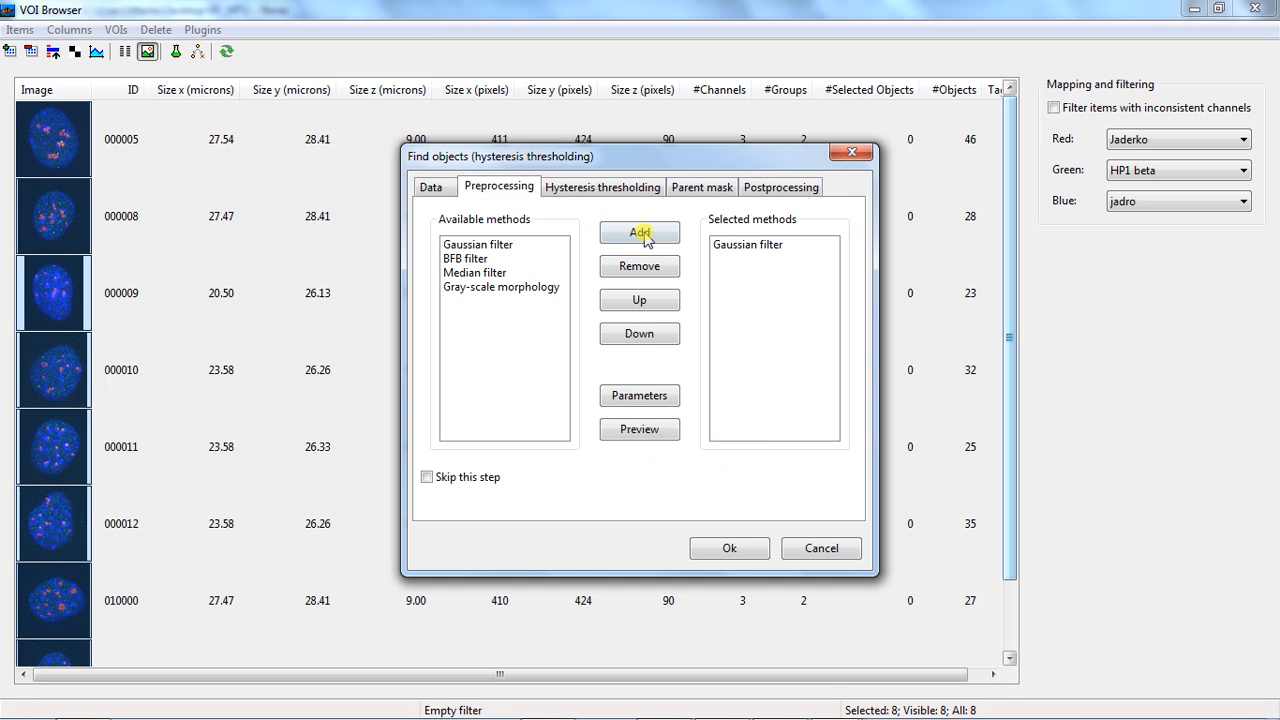
{"action": "left_click", "coordinate": [750, 245]}
{"action": "left_click", "coordinate": [645, 400]}
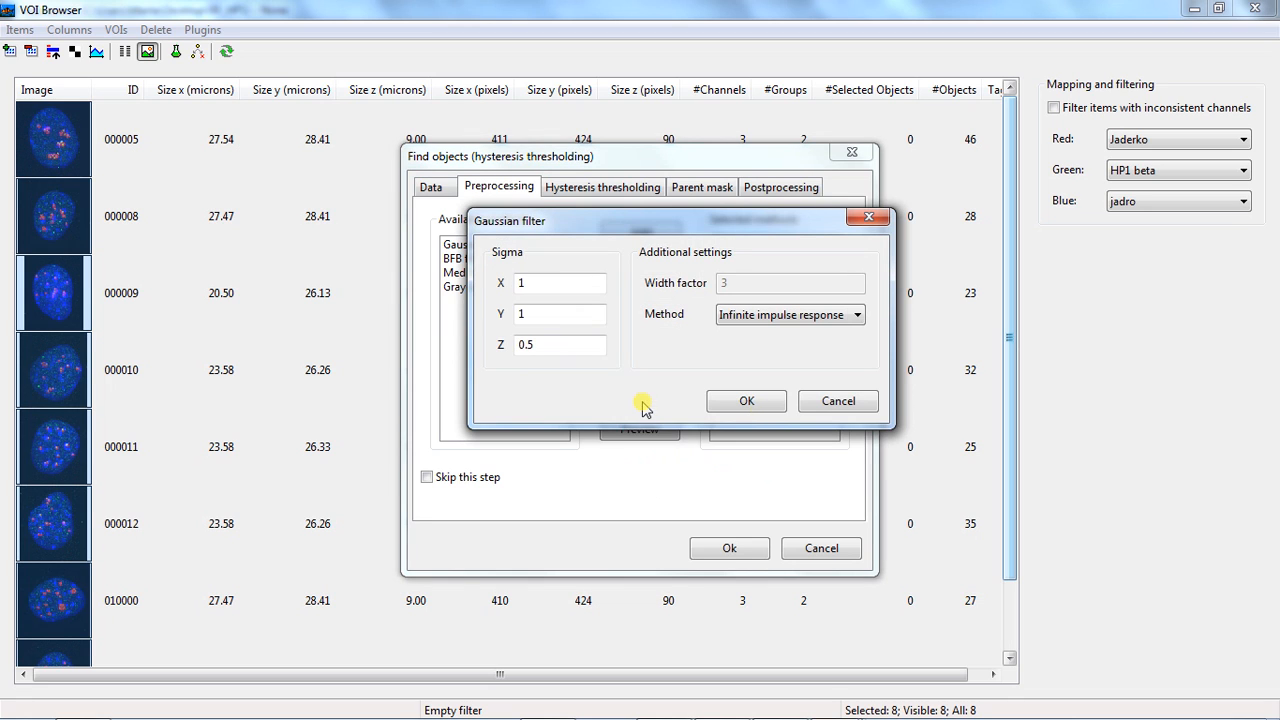
{"action": "left_click", "coordinate": [752, 400]}
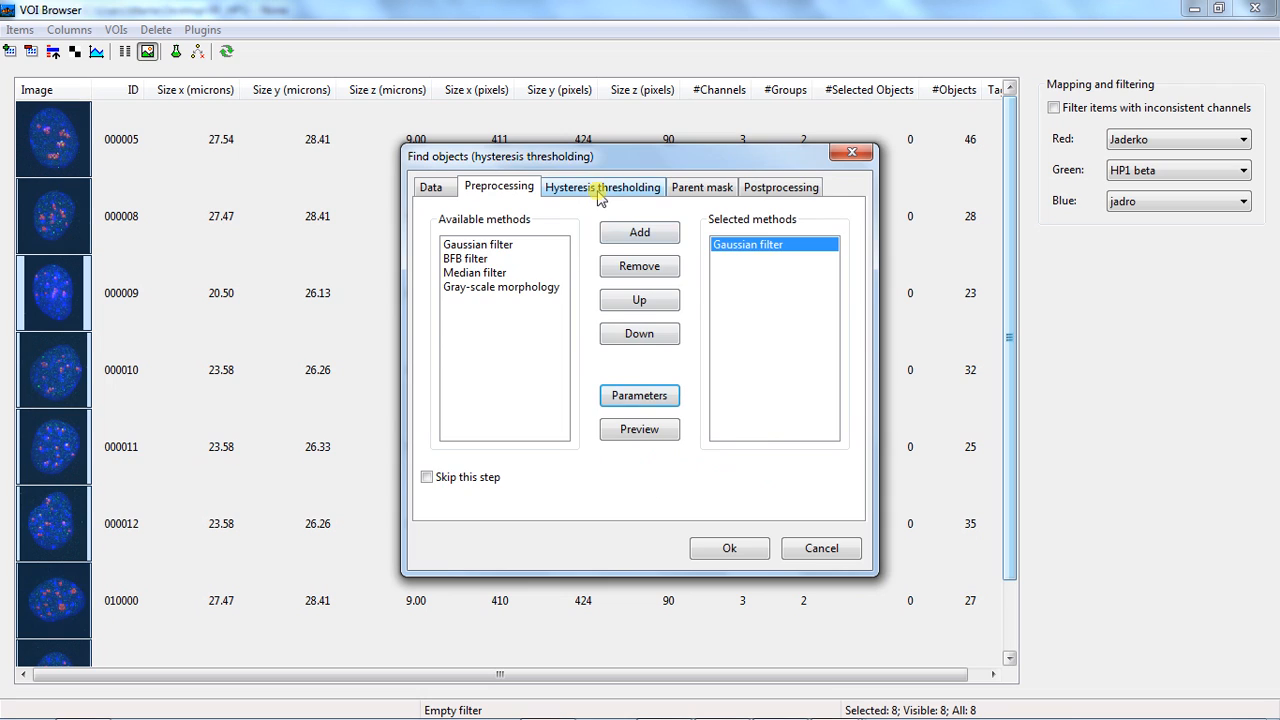
Set the hysteresis thresholding method to Otsu multilevel with 2 levels
{"action": "left_click", "coordinate": [600, 188]}
{"action": "left_click", "coordinate": [752, 243]}
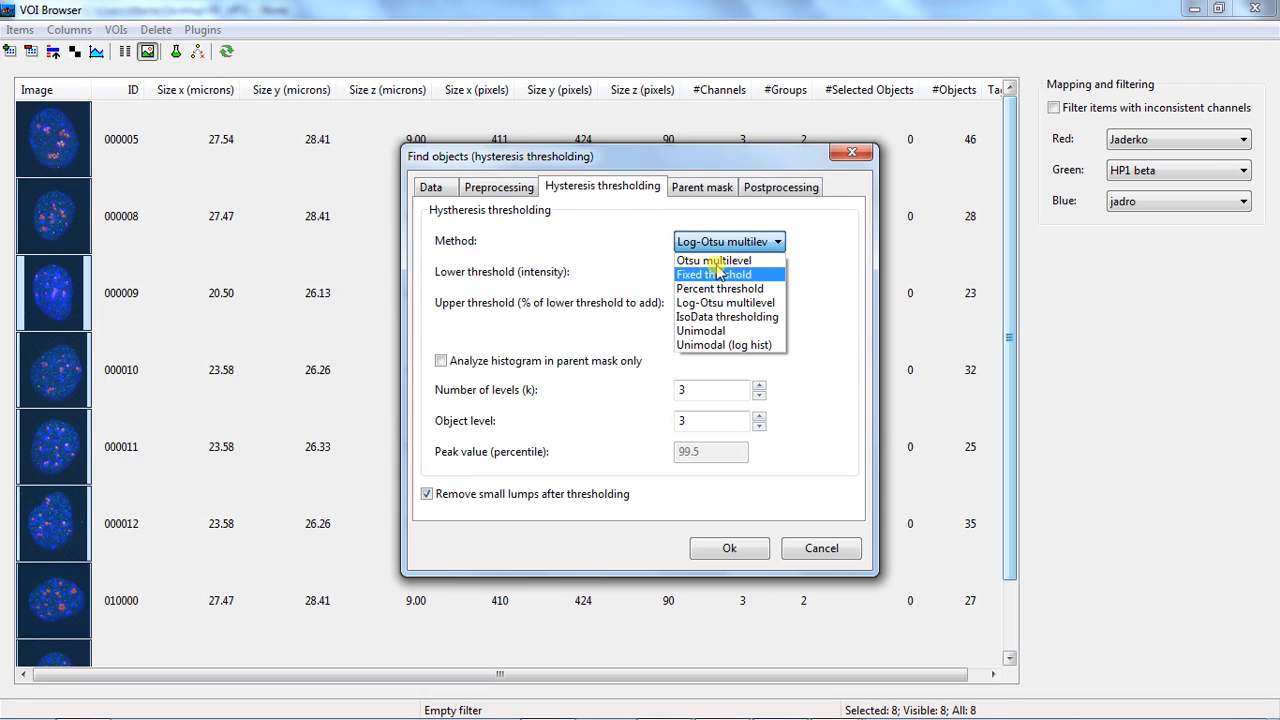
{"action": "left_click", "coordinate": [716, 260]}
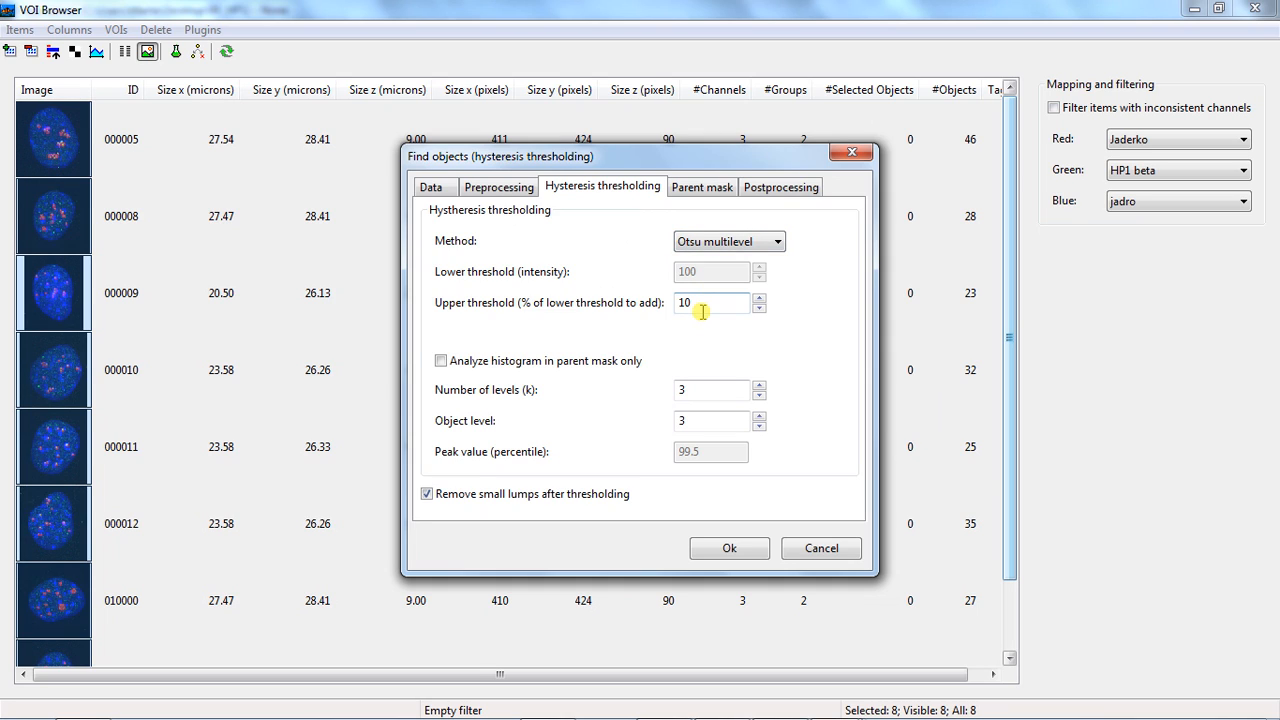
{"action": "left_click", "coordinate": [759, 395]}
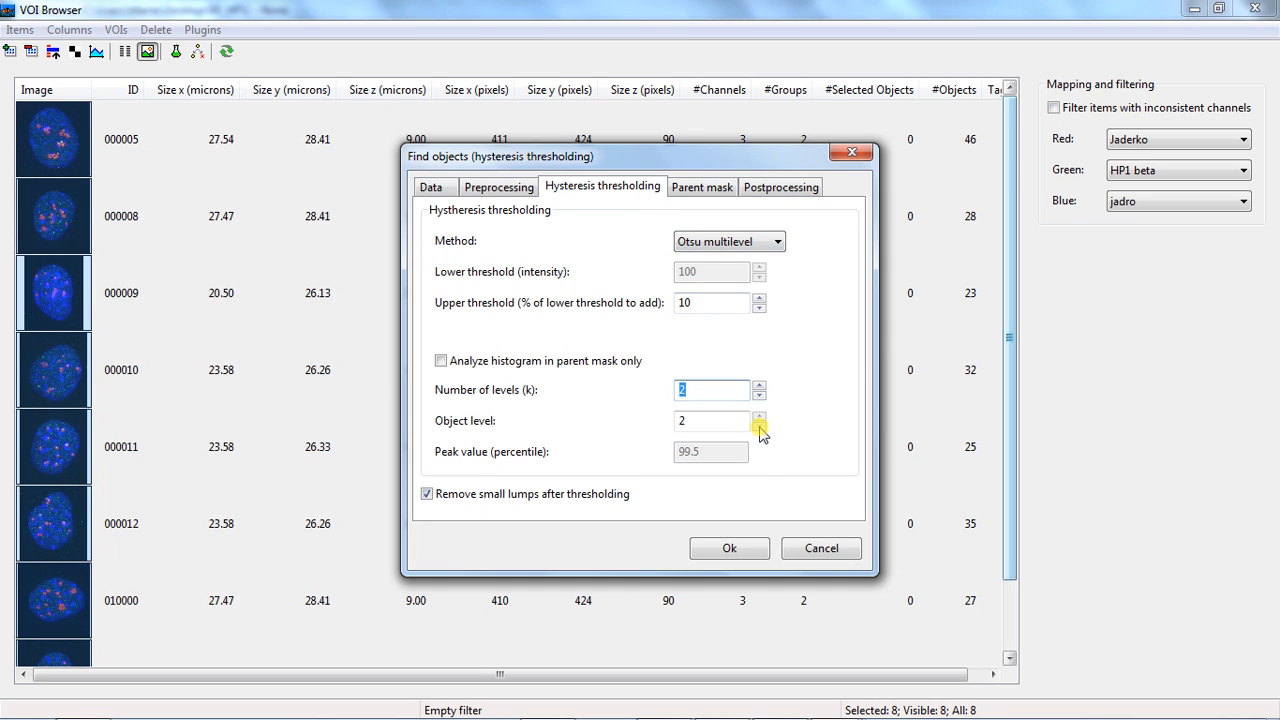
Check the parent mask option, set the postprocessing size filter's minimal volume to 500, and run the nucleoli segmentation
{"action": "left_click", "coordinate": [681, 193]}
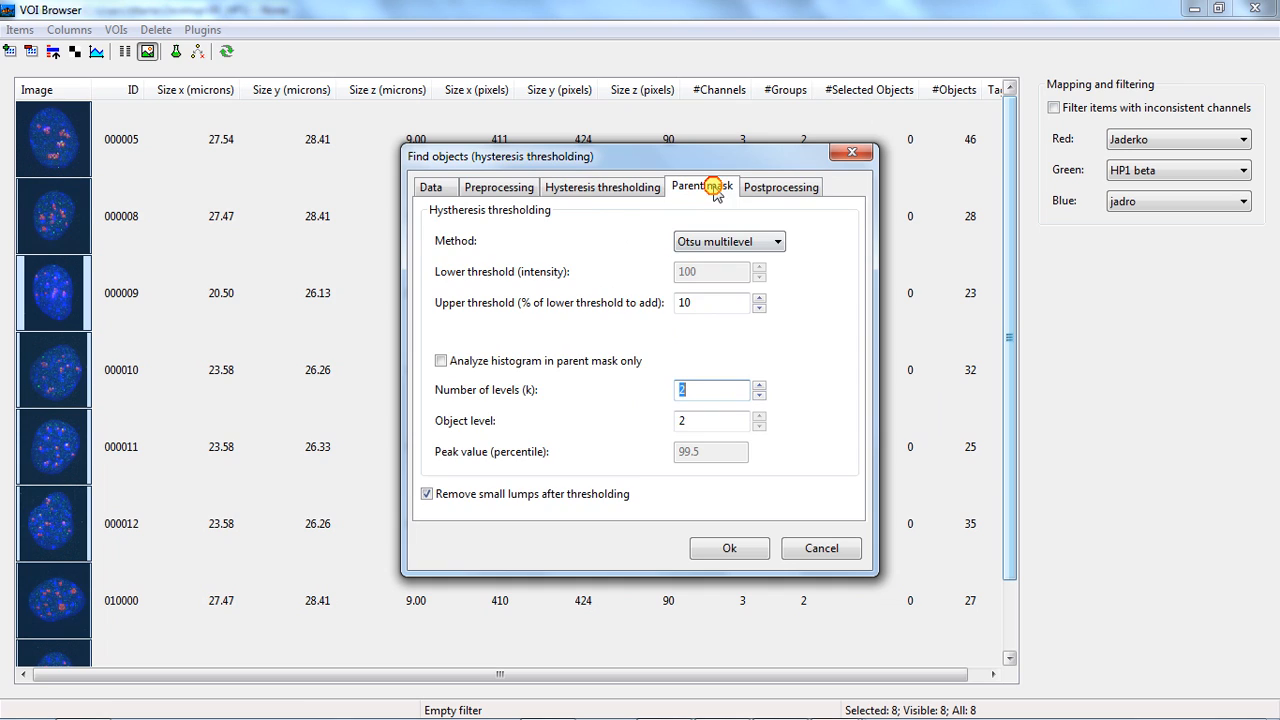
{"action": "left_click", "coordinate": [773, 193]}
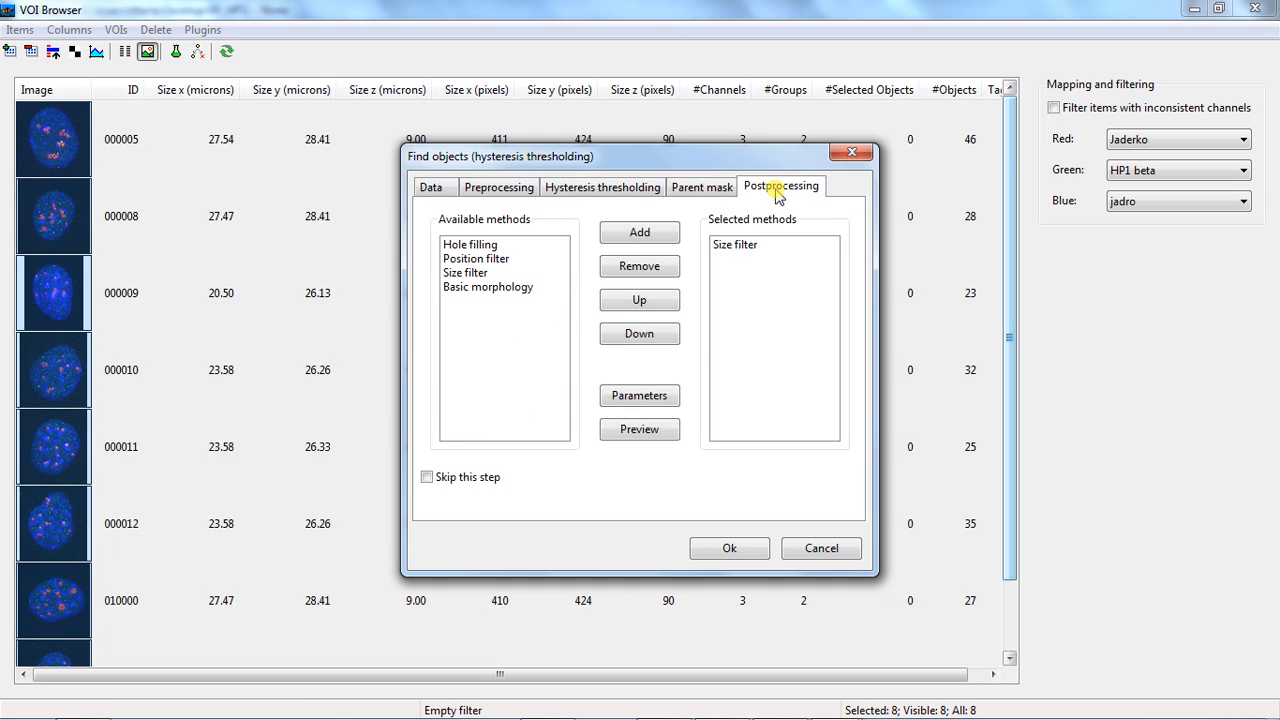
{"action": "left_click", "coordinate": [737, 246]}
{"action": "left_click", "coordinate": [628, 398]}
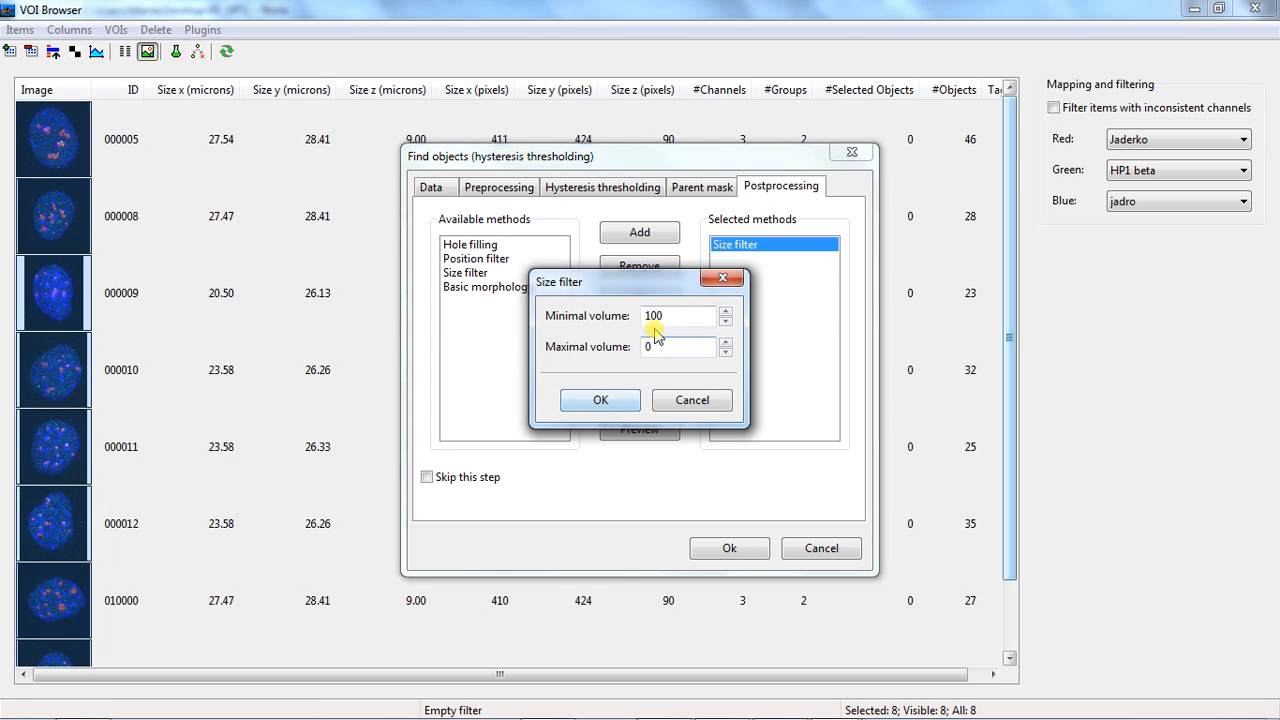
{"action": "left_click_drag", "start_coordinate": [650, 315], "coordinate": [643, 315]}
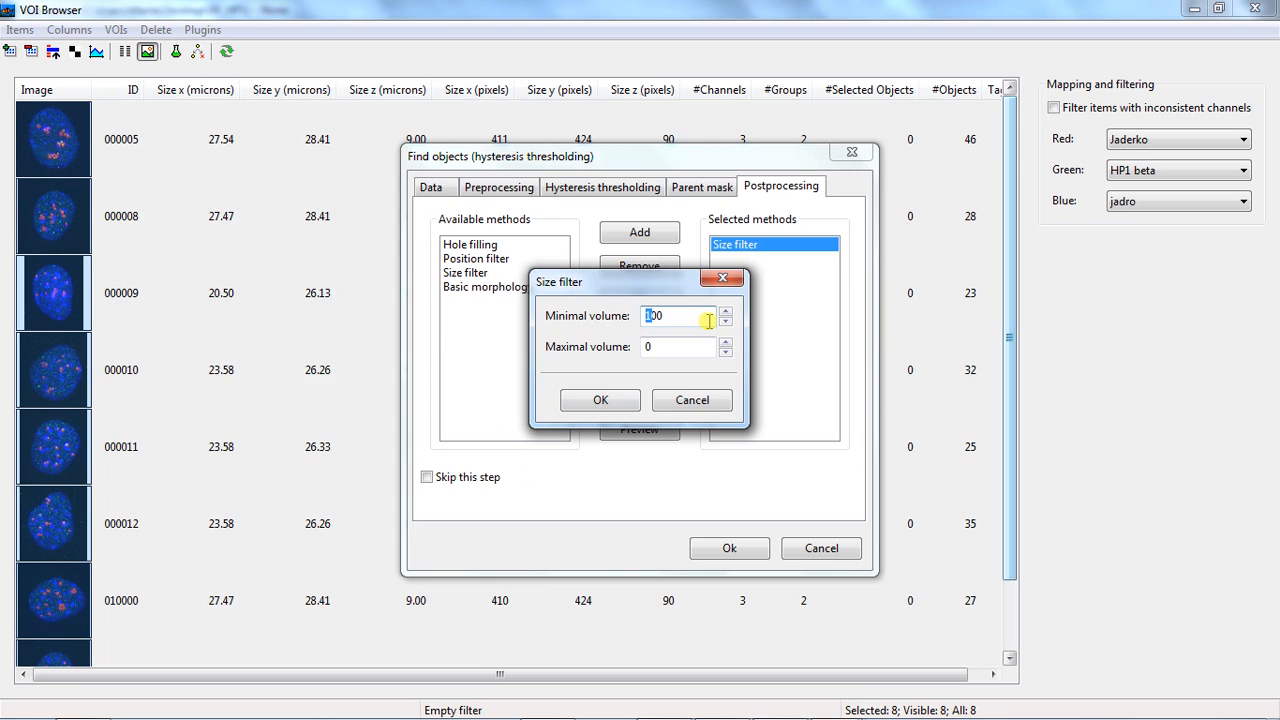
{"action": "type", "text": "5"}
{"action": "left_click", "coordinate": [614, 401]}
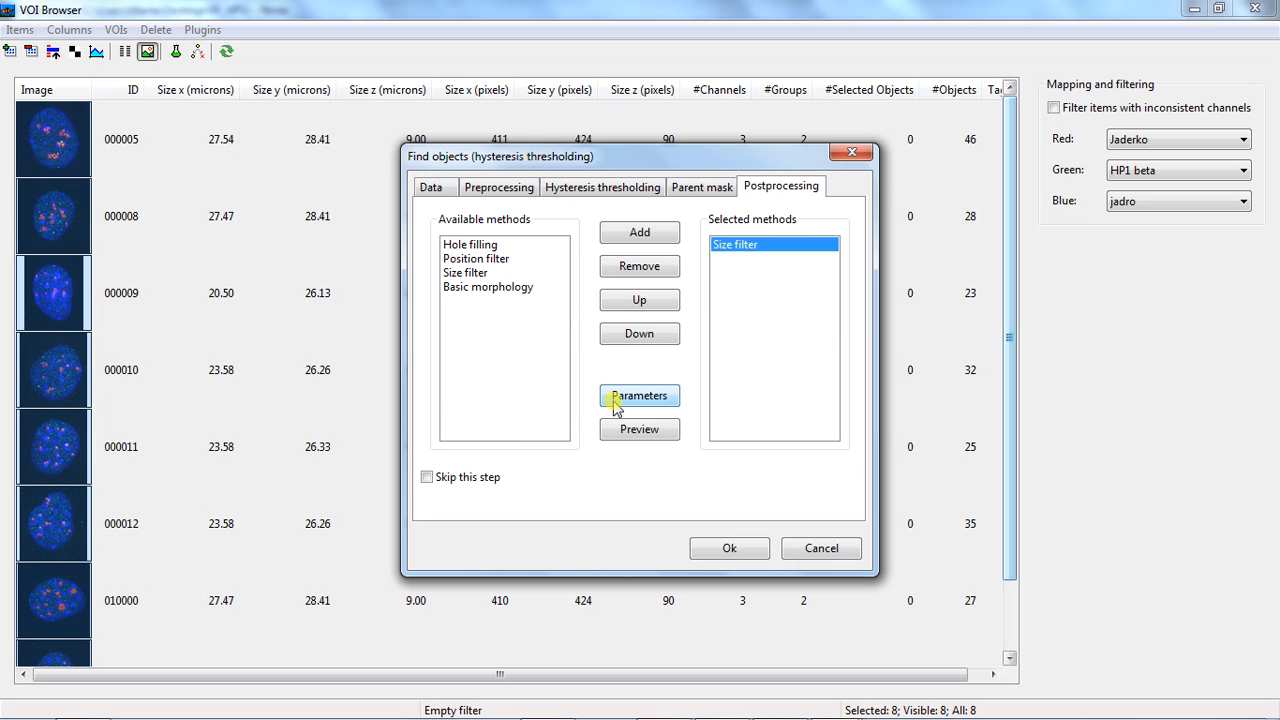
{"action": "left_click", "coordinate": [735, 545]}
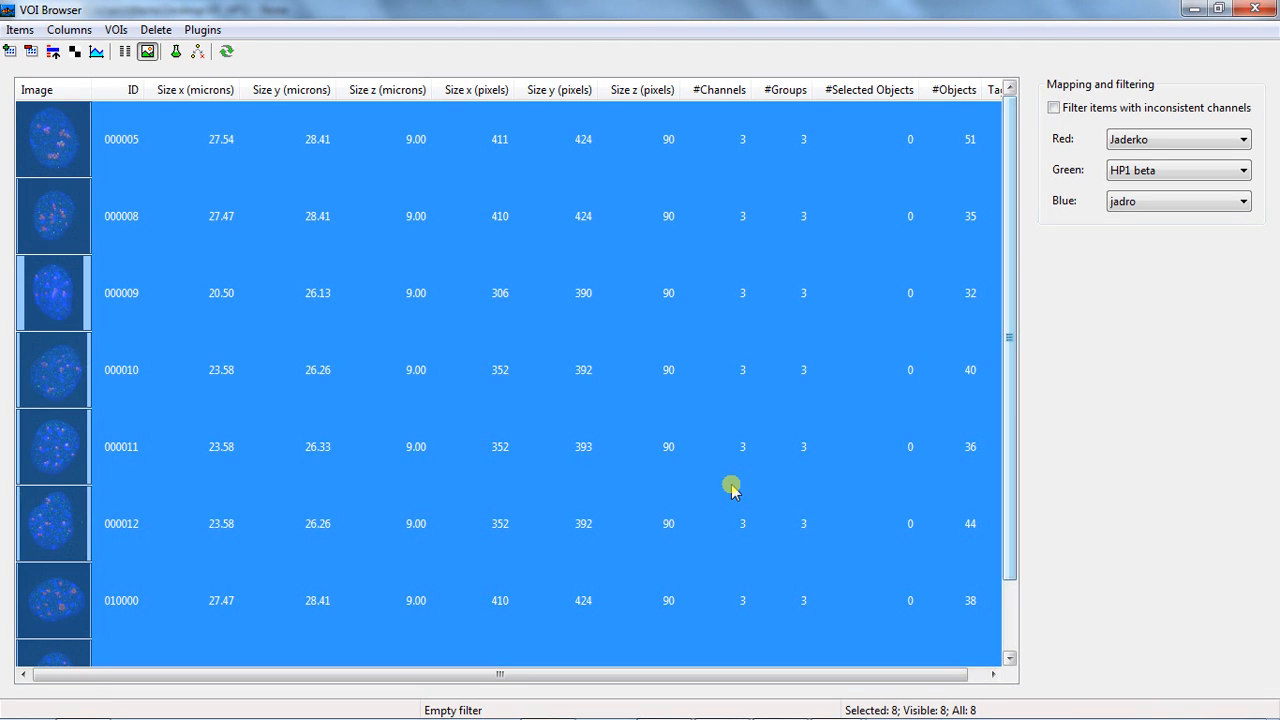
Open VOI 000005 in the image viewer and overlay the Nucleoli group
{"action": "key", "text": "Return"}
{"action": "key", "text": "ctrl+g"}
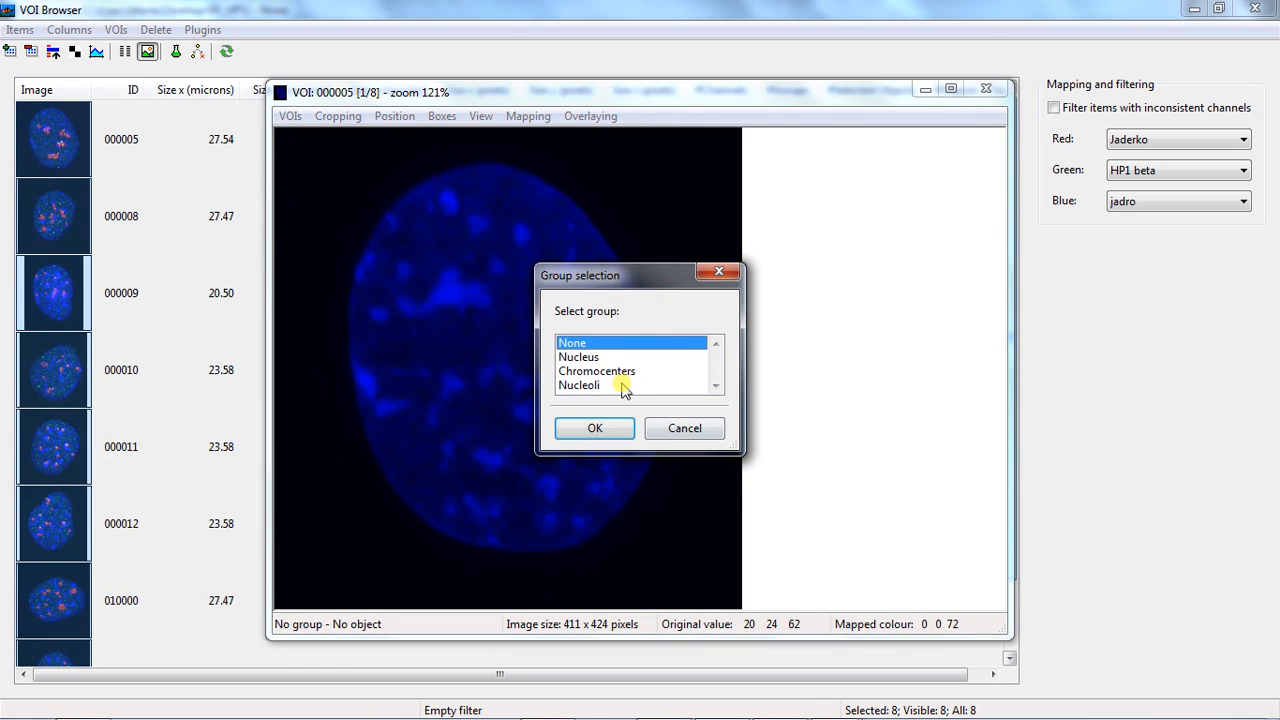
{"action": "left_click", "coordinate": [612, 385]}
{"action": "left_click", "coordinate": [612, 437]}
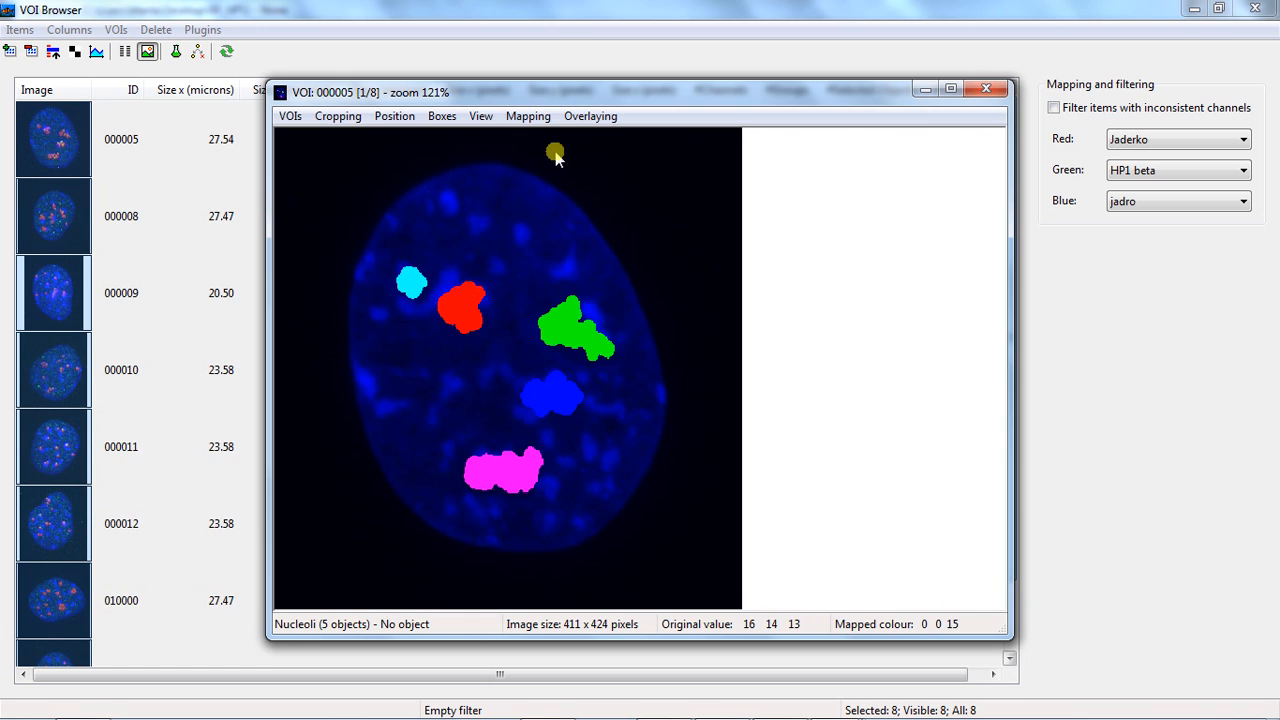
Show the nucleoli overlay as yellow boundaries and add the red channel to the displayed image
{"action": "left_click", "coordinate": [590, 116]}
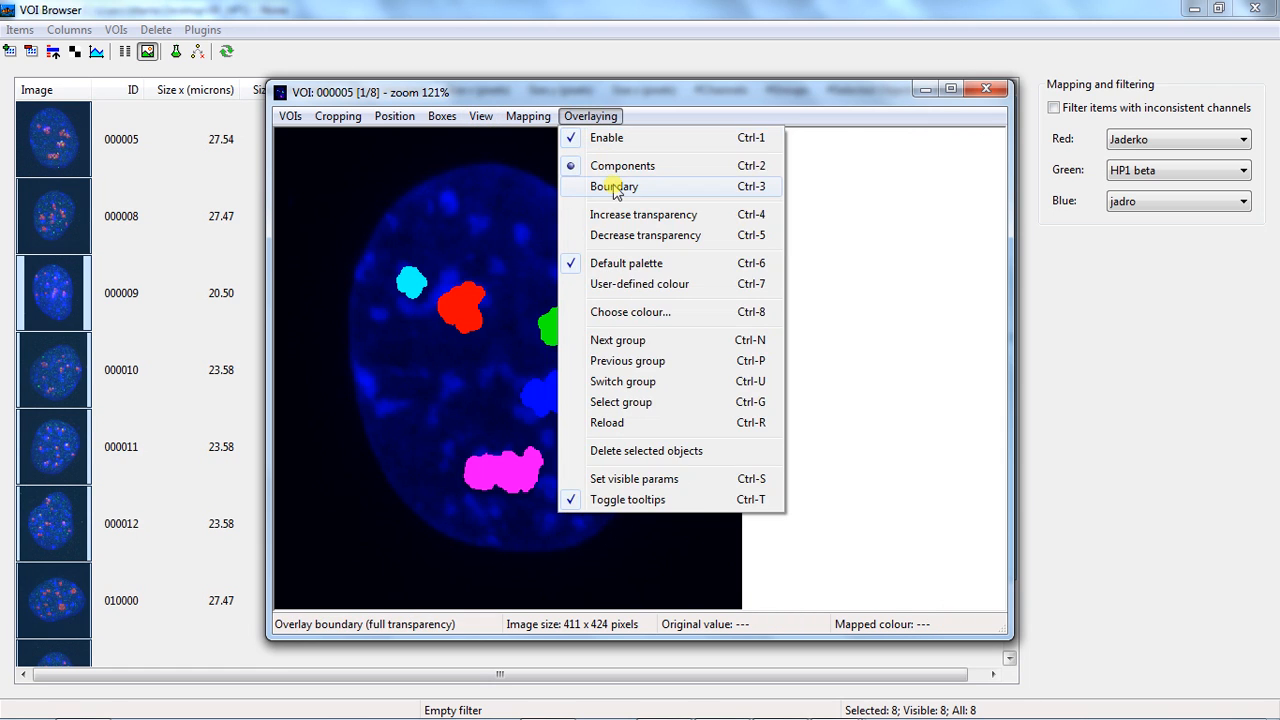
{"action": "left_click", "coordinate": [605, 180]}
{"action": "left_click", "coordinate": [590, 116]}
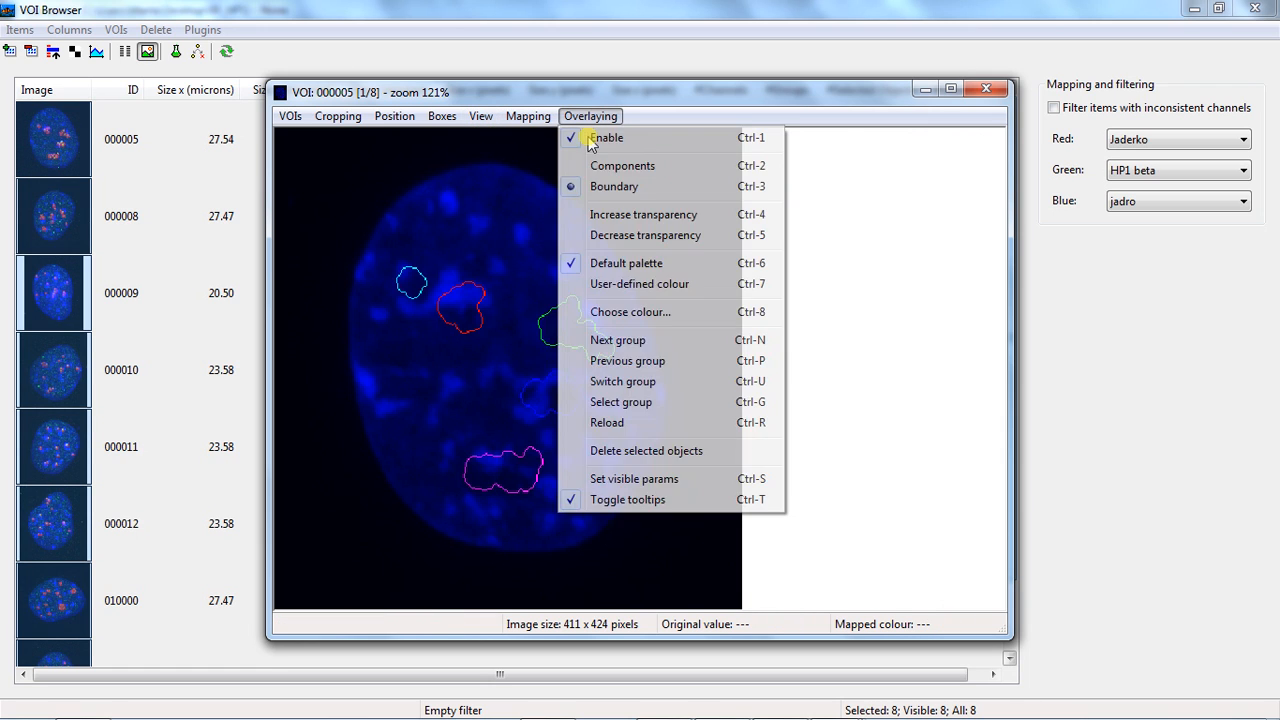
{"action": "left_click", "coordinate": [620, 300]}
{"action": "left_click", "coordinate": [321, 202]}
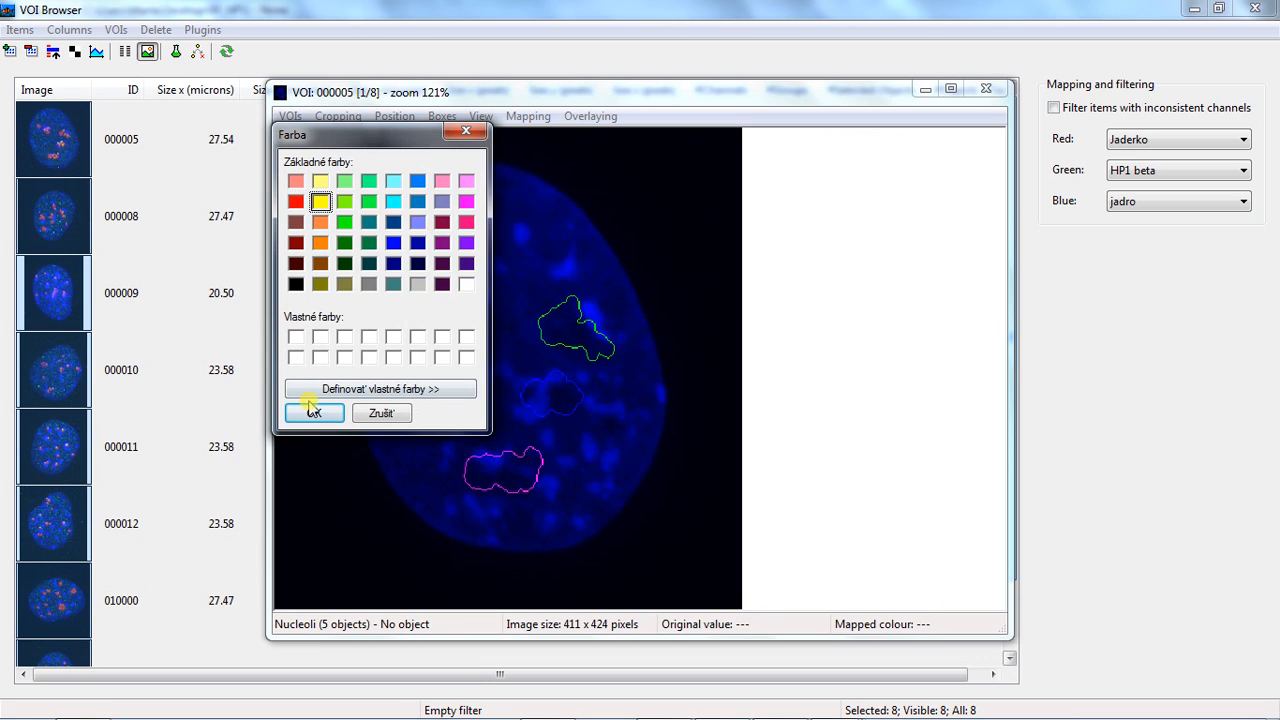
{"action": "left_click", "coordinate": [313, 413]}
{"action": "left_click", "coordinate": [528, 116]}
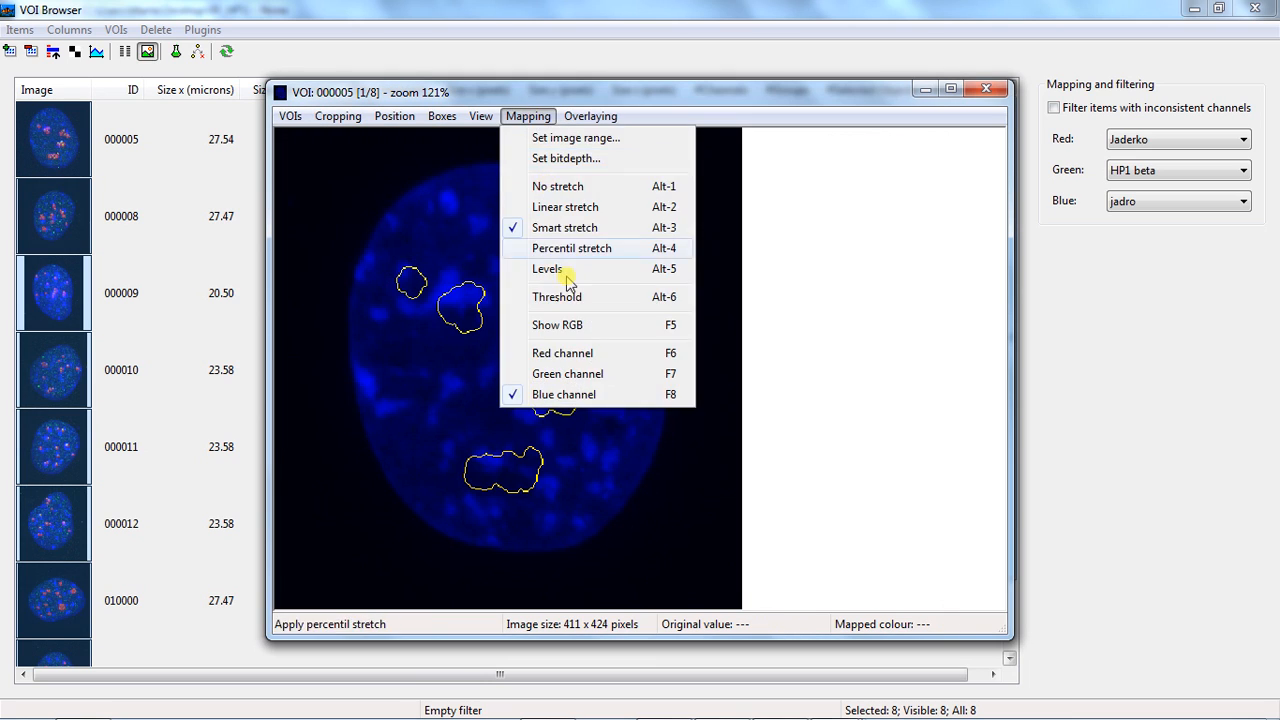
{"action": "left_click", "coordinate": [664, 357]}
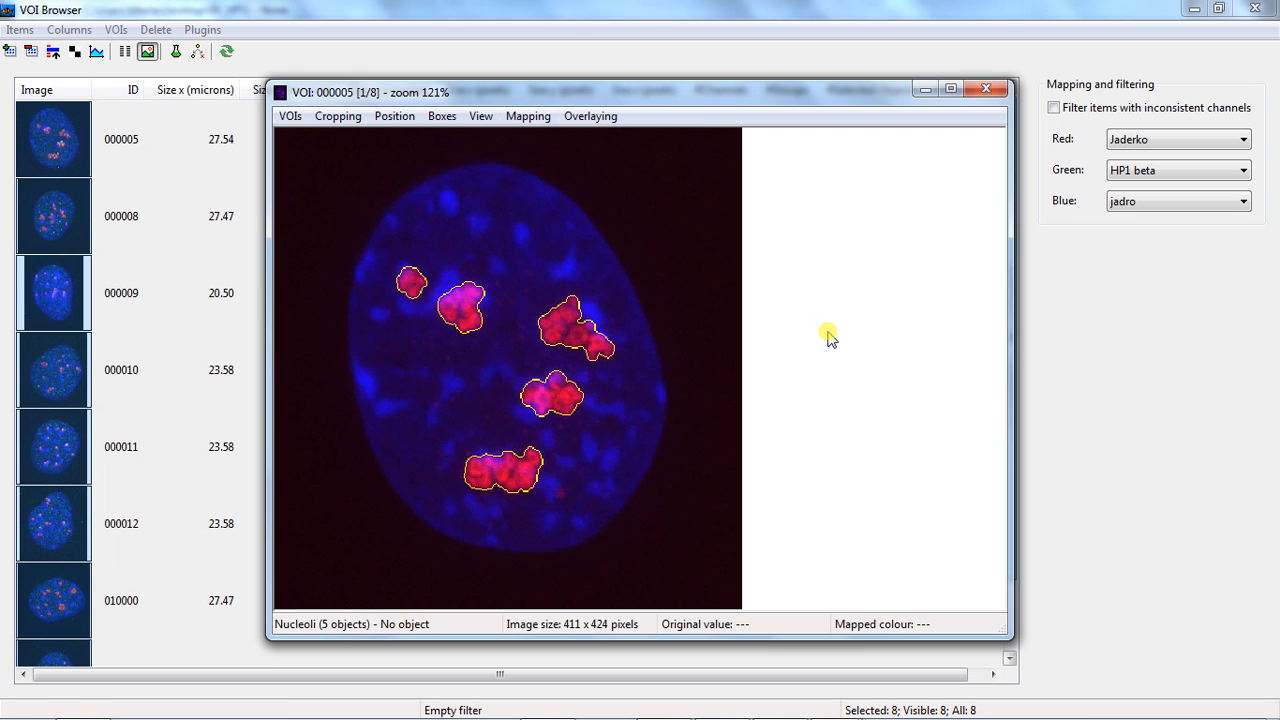
Go through the VOIs from 000008 to 010001 to check the nucleoli outlines, and close the image viewer
{"action": "key", "text": "Page_Down"}
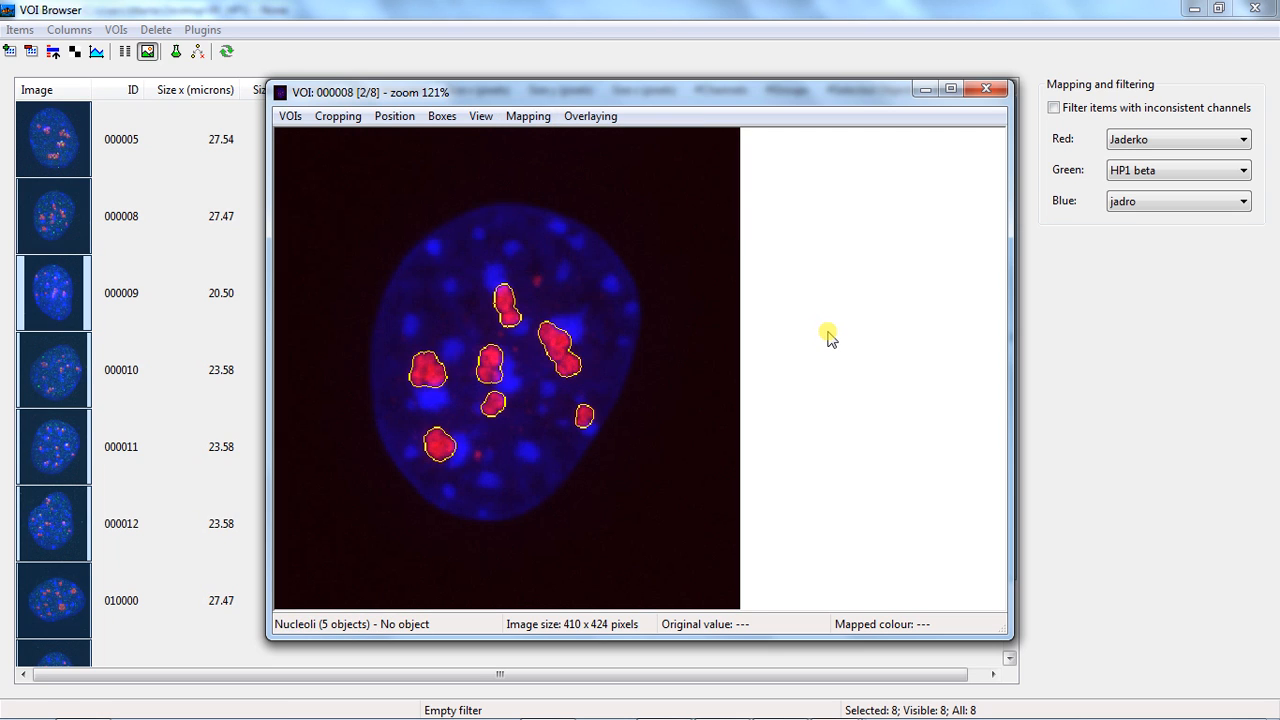
{"action": "key", "text": "Page_Down"}
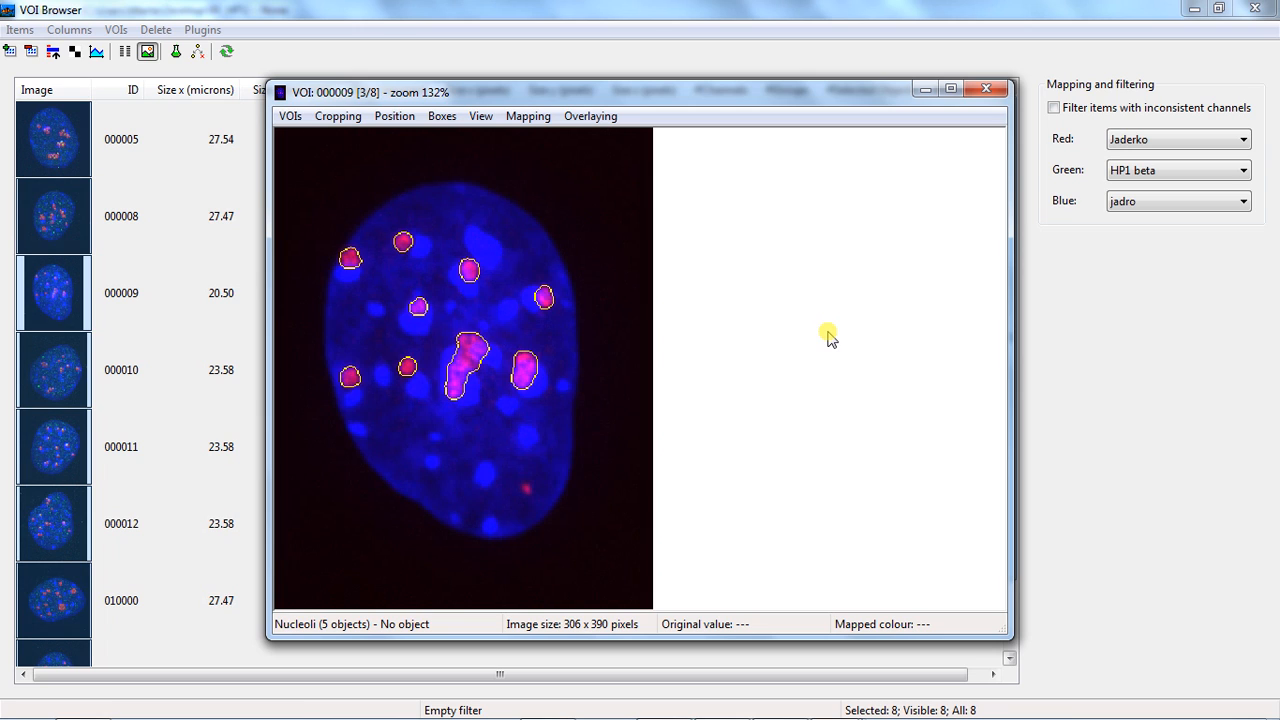
{"action": "key", "text": "Page_Down"}
{"action": "key", "text": "Page_Down"}
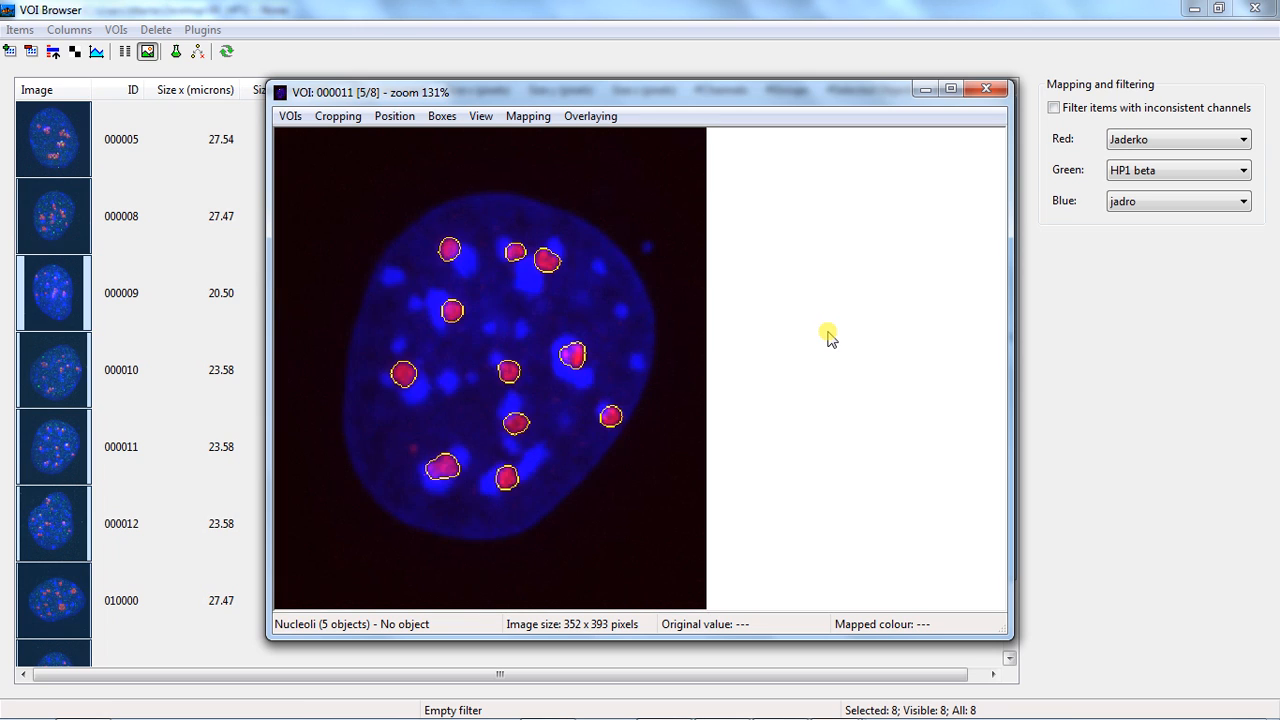
{"action": "key", "text": "Page_Down"}
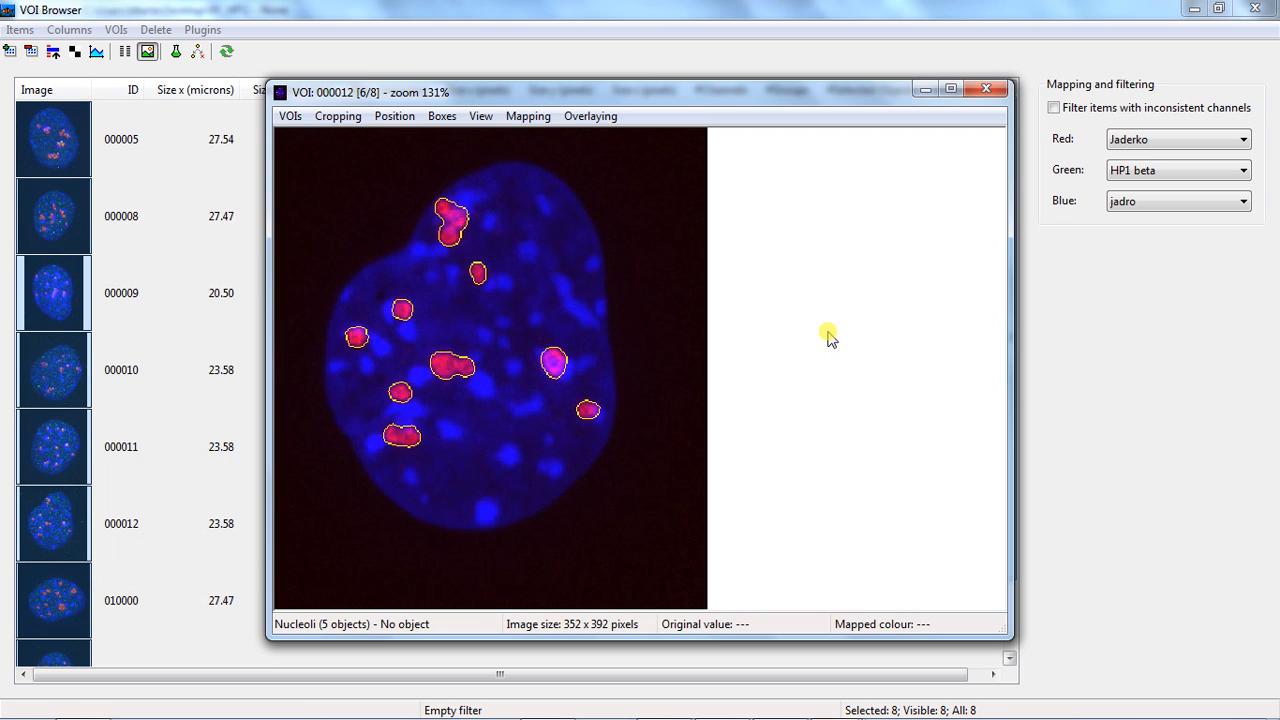
{"action": "key", "text": "Page_Down"}
{"action": "key", "text": "Page_Down"}
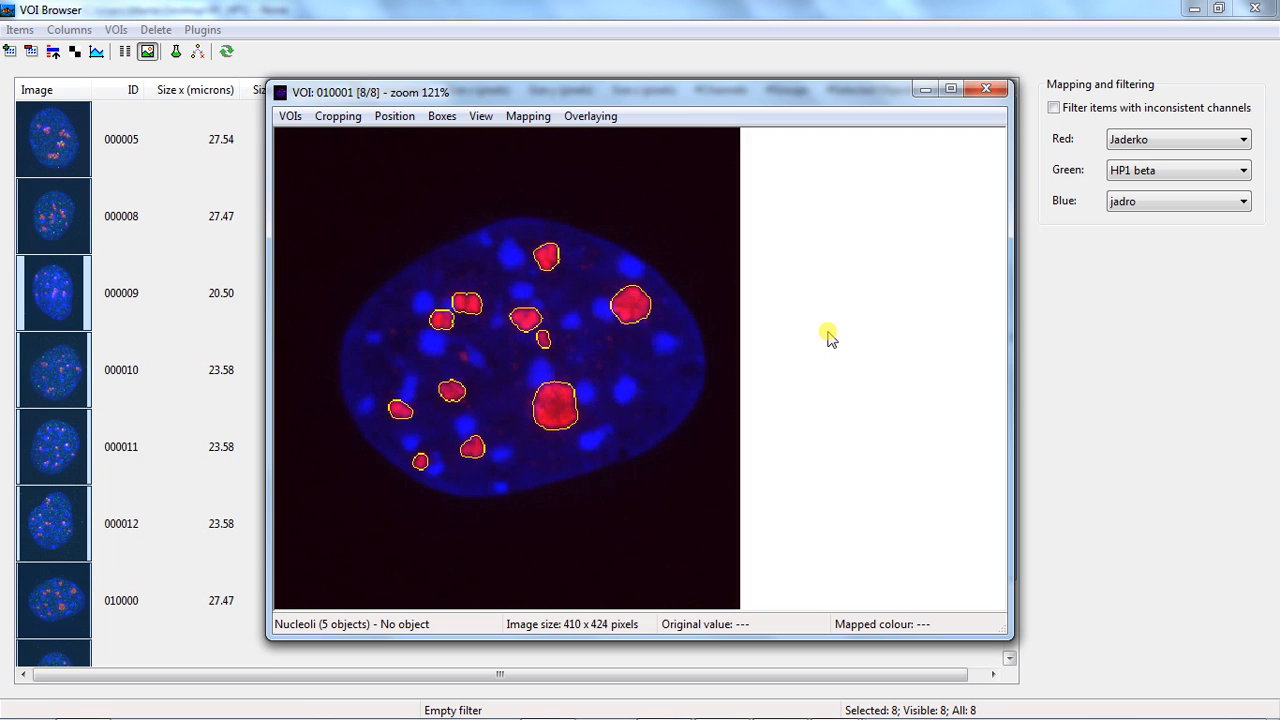
{"action": "left_click", "coordinate": [986, 89]}
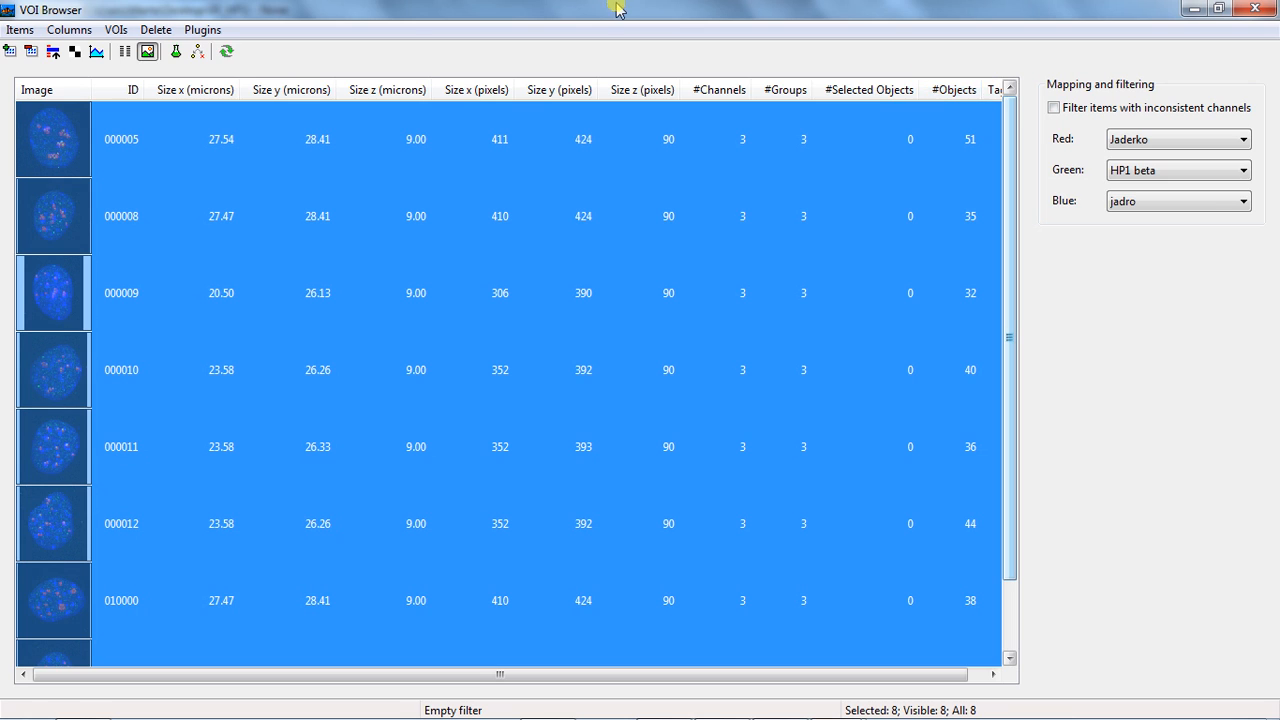
Start the Expected intensity statistics for all VOIs with parent group Nucleus, subgroup Nucleoli and the HP1 beta channel
{"action": "left_click", "coordinate": [203, 30]}
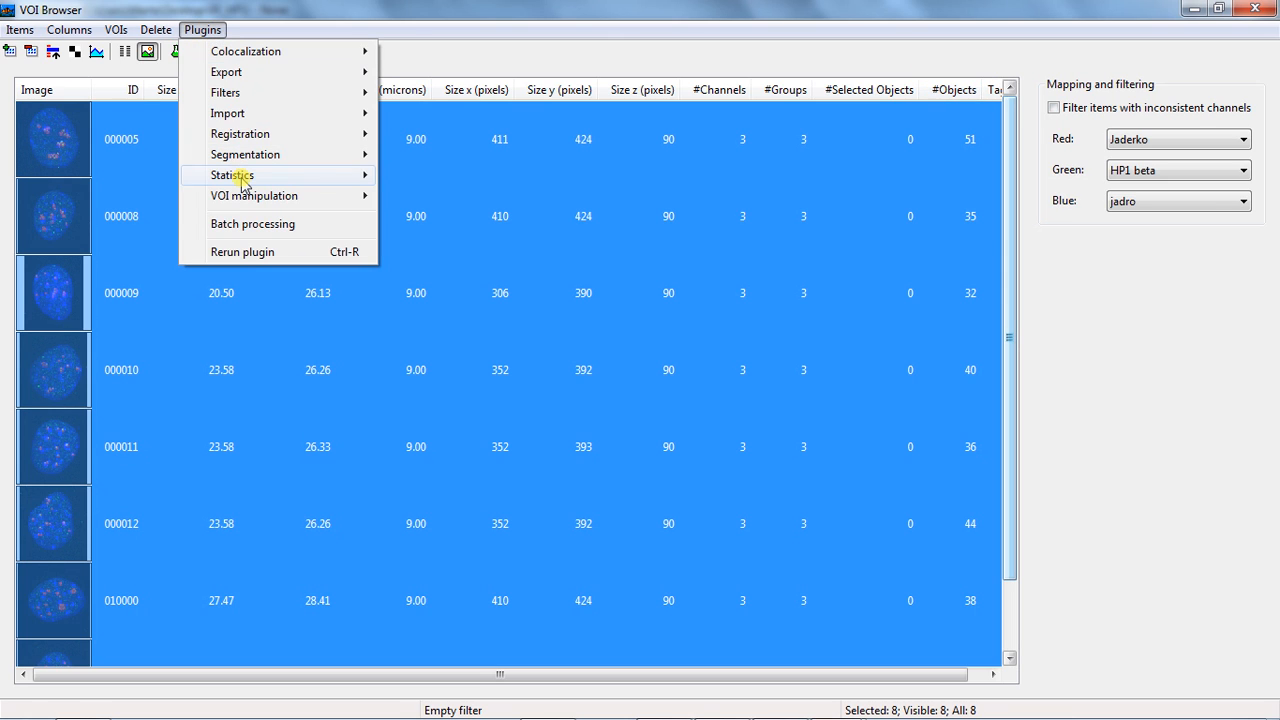
{"action": "mouse_move", "coordinate": [322, 177]}
{"action": "left_click", "coordinate": [452, 197]}
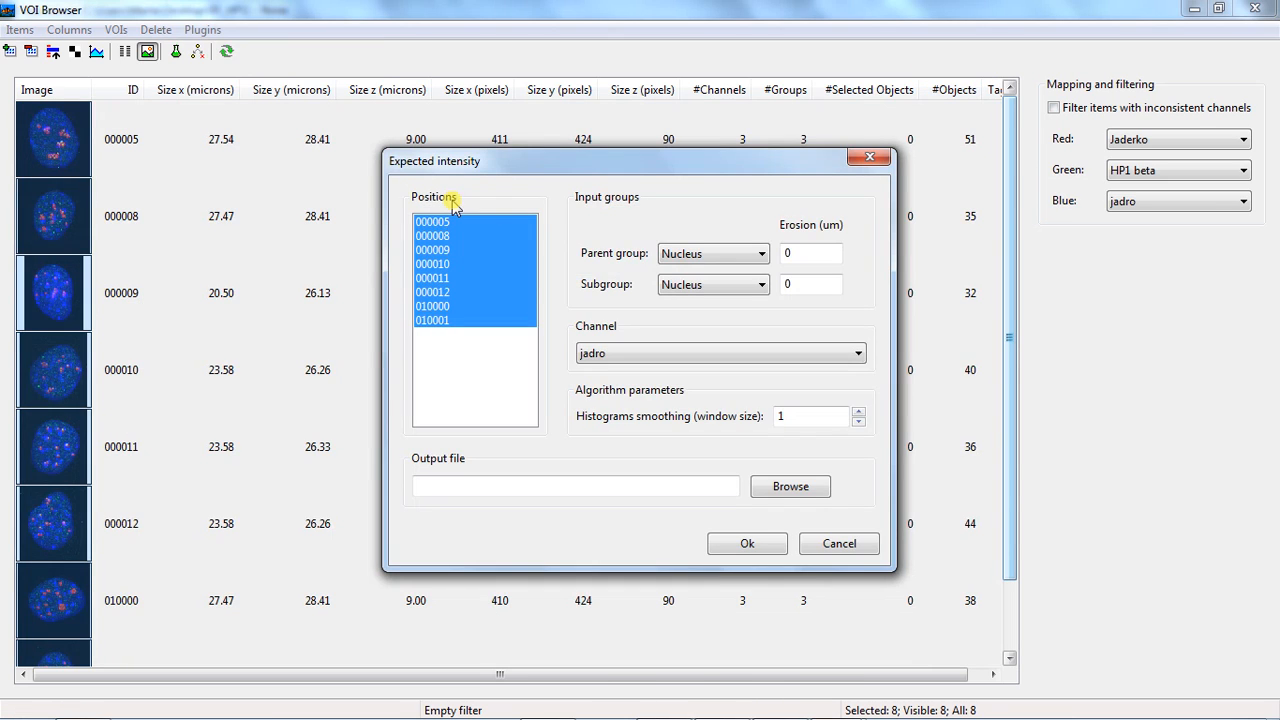
{"action": "left_click", "coordinate": [757, 285]}
{"action": "left_click", "coordinate": [729, 331]}
{"action": "left_click", "coordinate": [724, 353]}
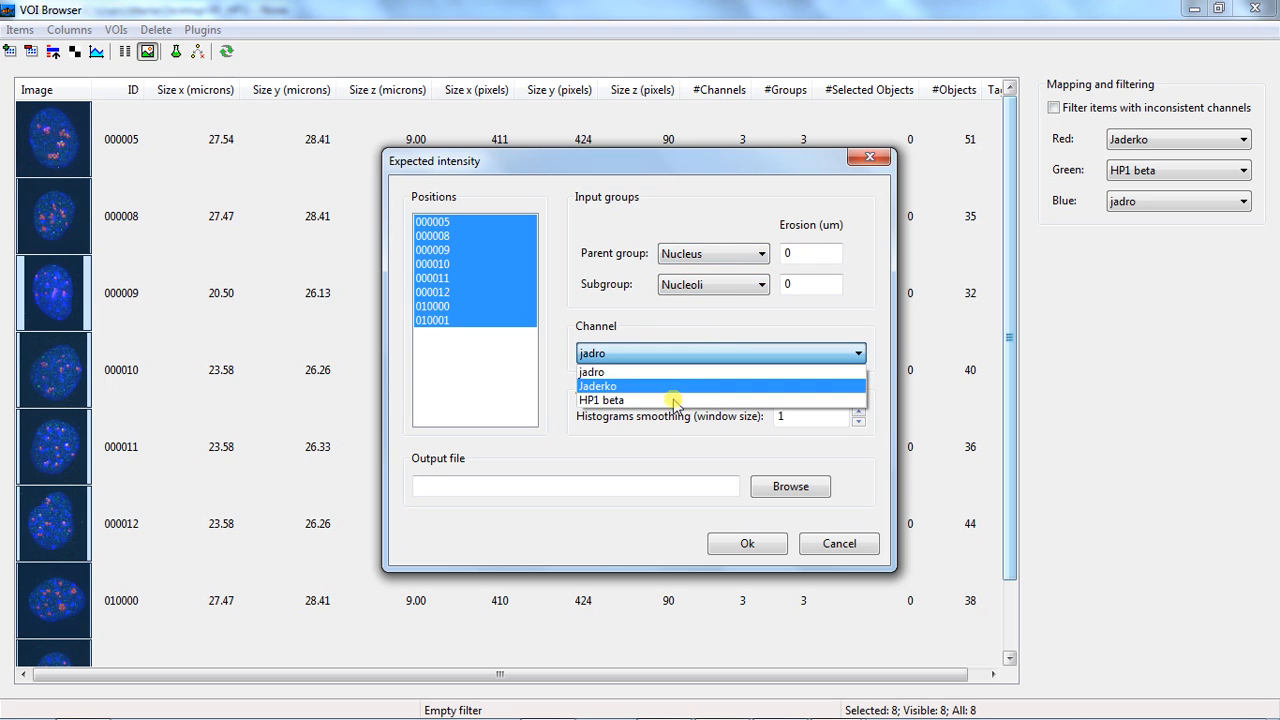
{"action": "left_click", "coordinate": [674, 400]}
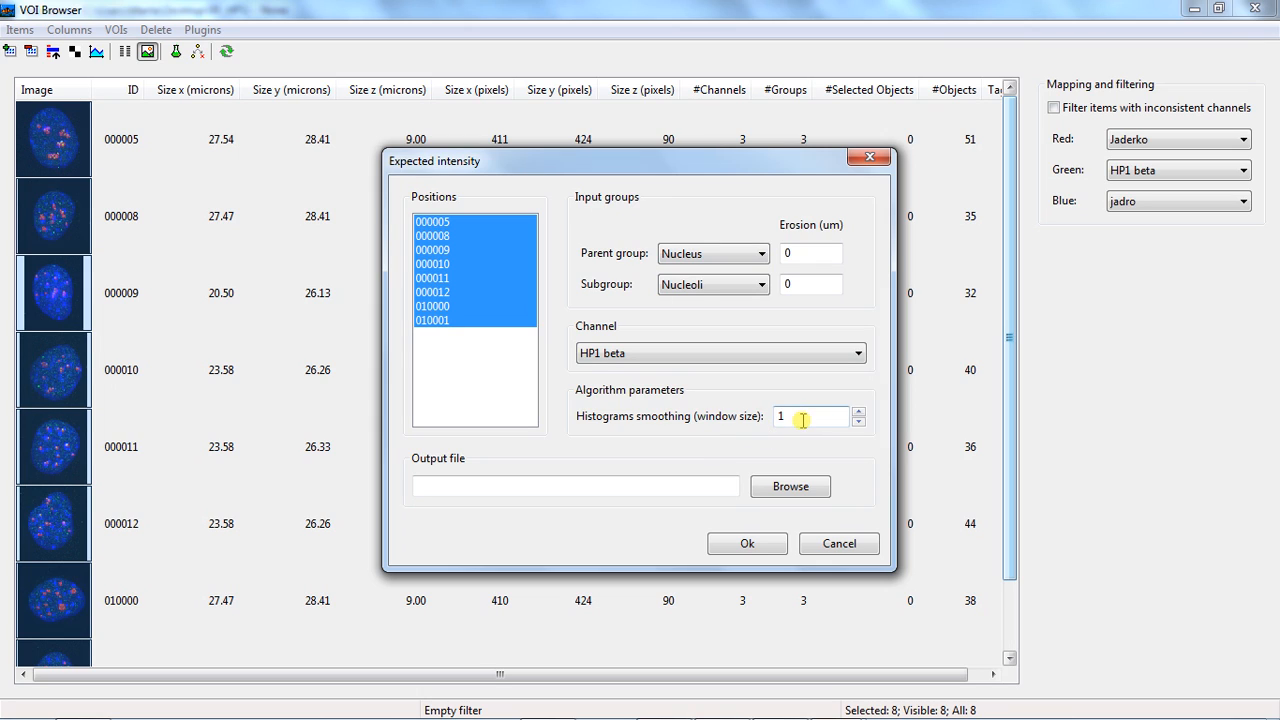
Set the histogram smoothing window size to 5, name the output file output_E, and run the expected intensity computation
{"action": "double_click", "coordinate": [802, 418]}
{"action": "type", "text": "5"}
{"action": "left_click", "coordinate": [512, 490]}
{"action": "type", "text": "output_EI"}
{"action": "left_click", "coordinate": [714, 548]}
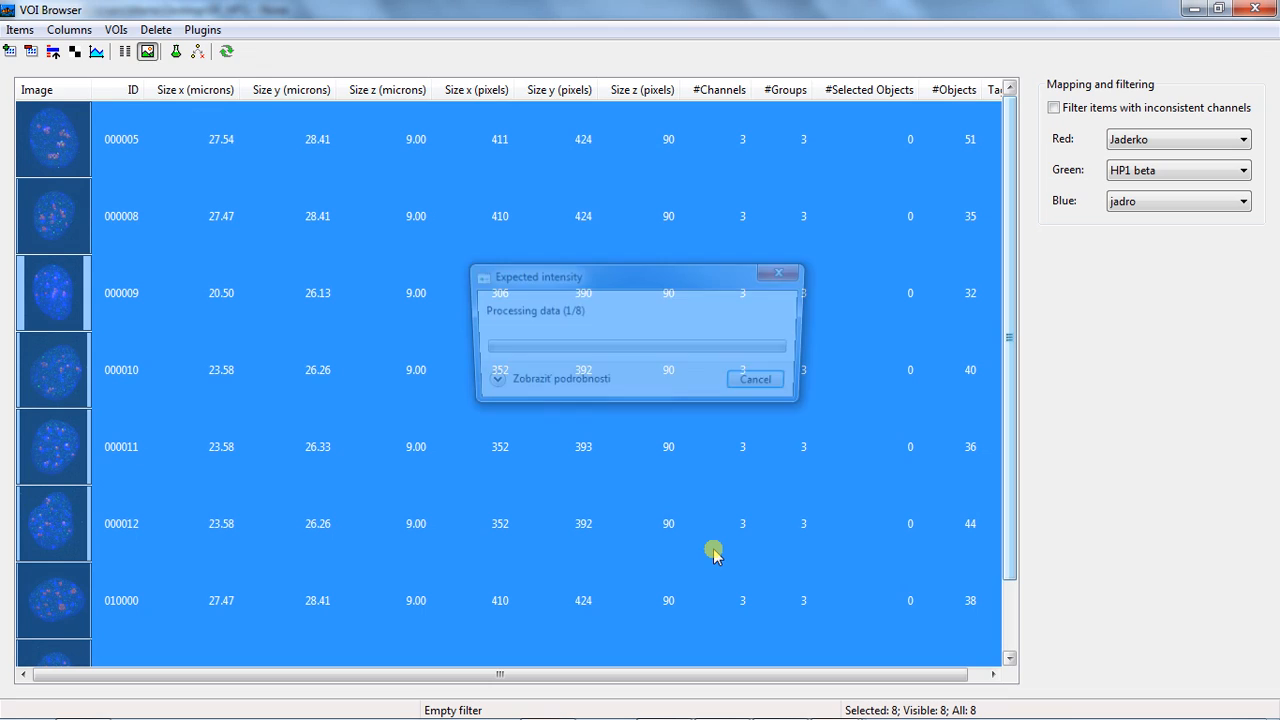